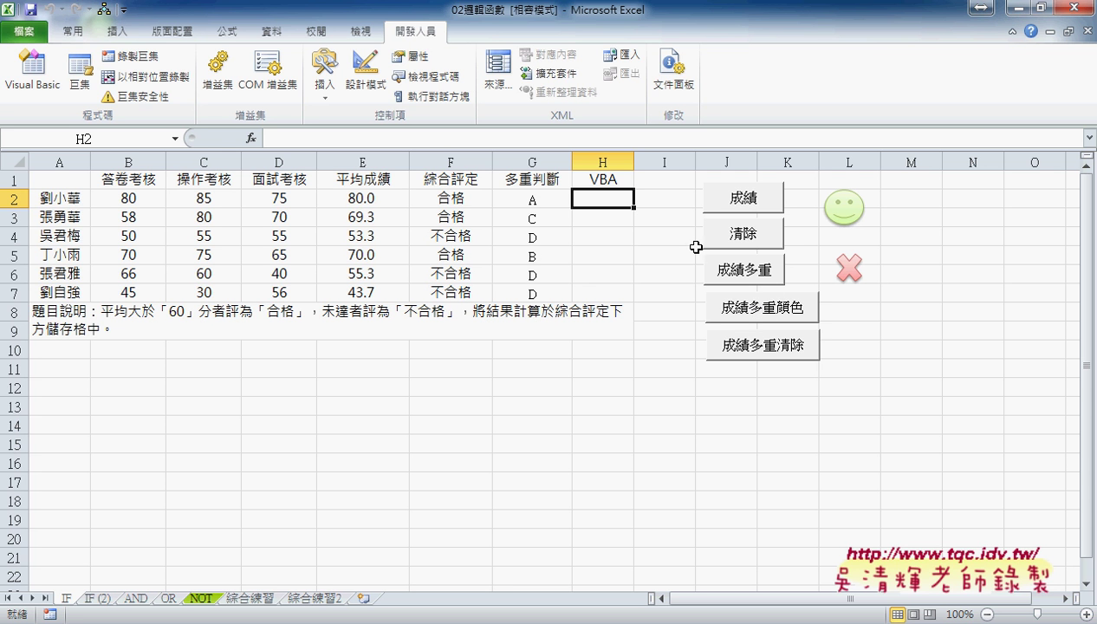
- Insert =成績函數多重(E2) into H2 from the 使用者定義 category, returning grade A
{"action": "left_click", "coordinate": [250, 138]}
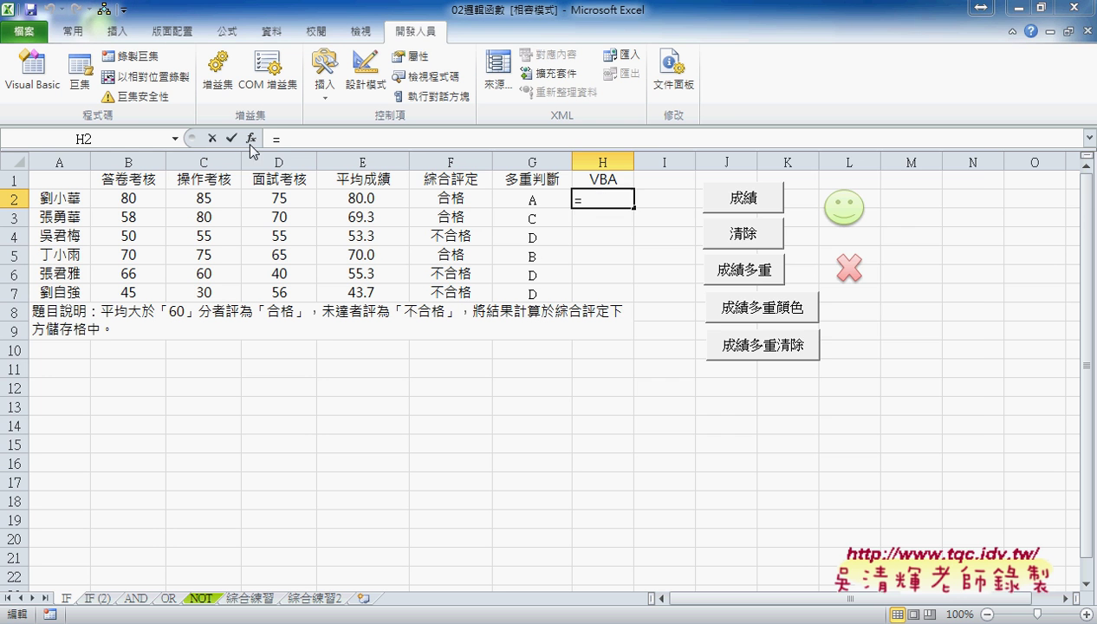
{"action": "left_click", "coordinate": [720, 234]}
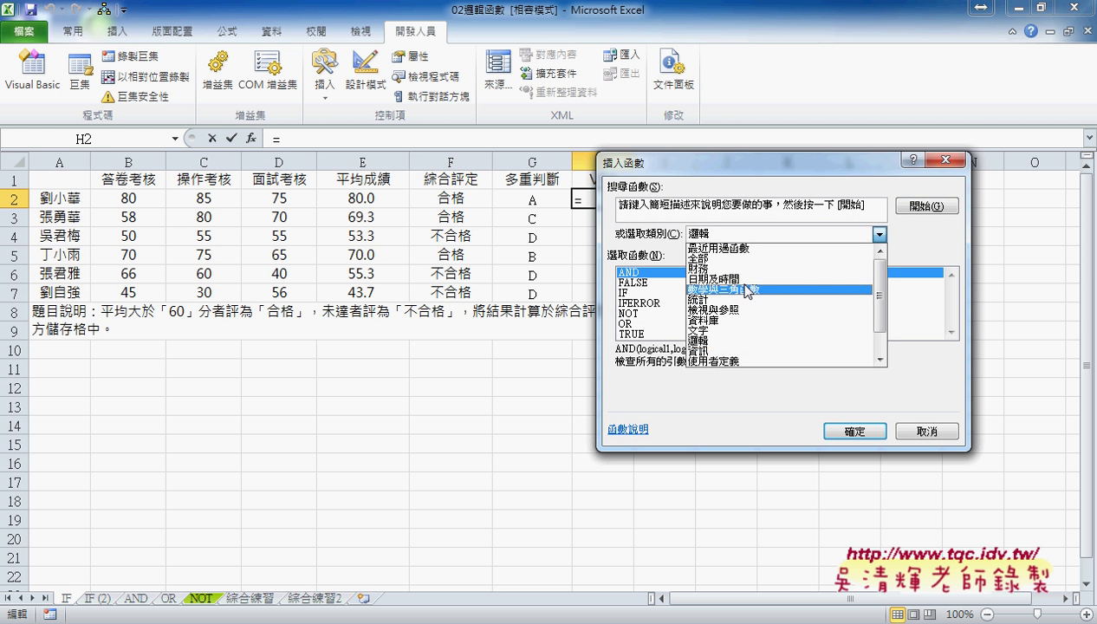
{"action": "left_click", "coordinate": [747, 362]}
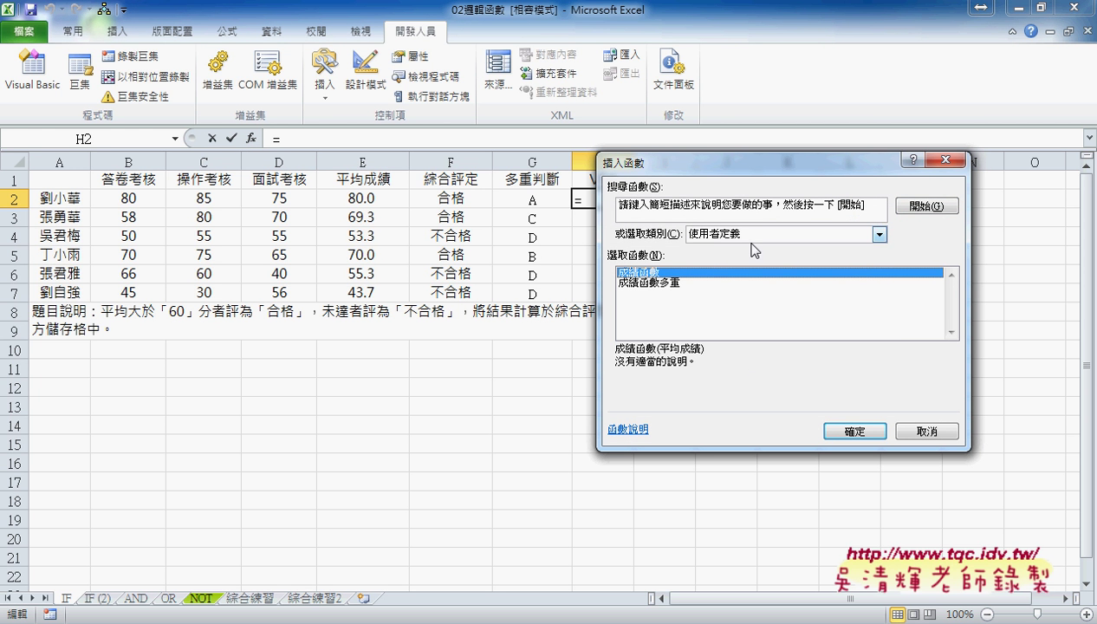
{"action": "left_click_drag", "start_coordinate": [752, 167], "coordinate": [830, 109]}
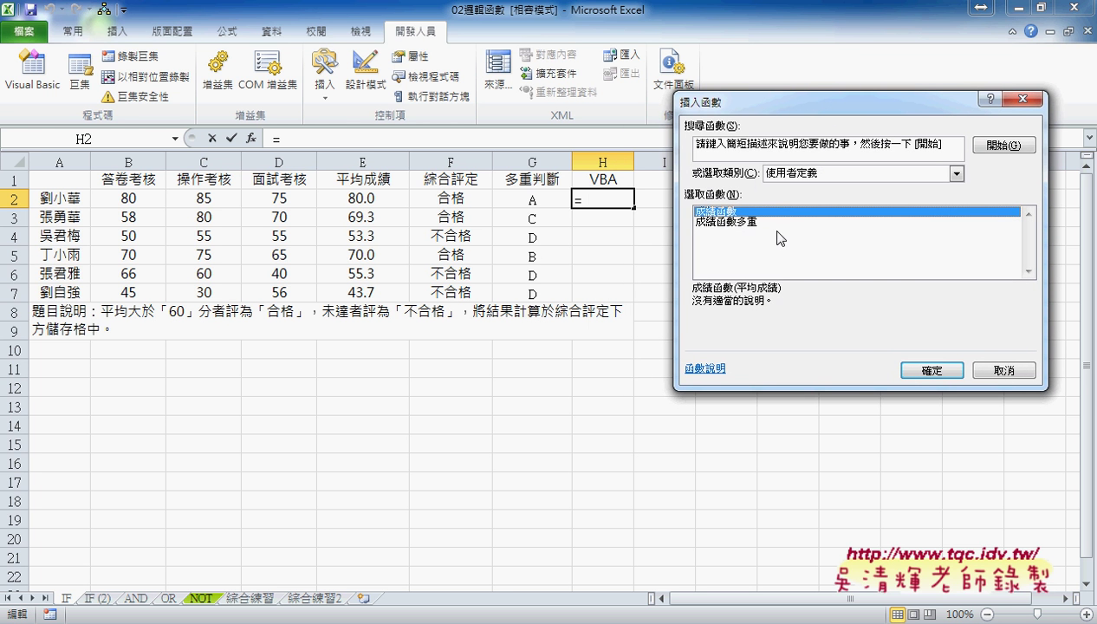
{"action": "left_click", "coordinate": [730, 223]}
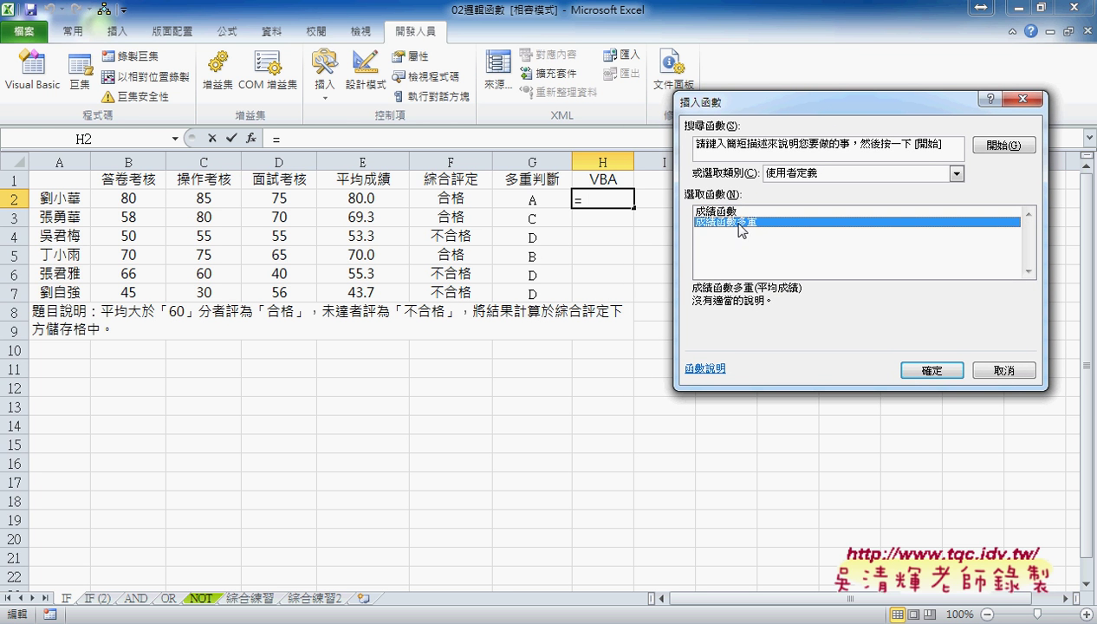
{"action": "left_click", "coordinate": [932, 369]}
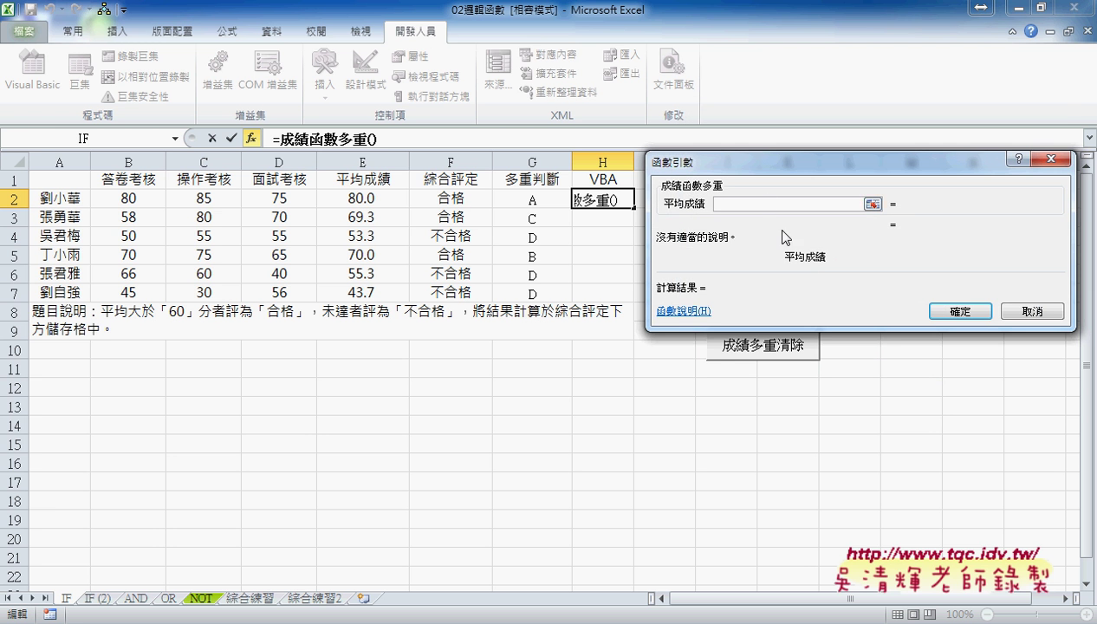
{"action": "left_click", "coordinate": [371, 202]}
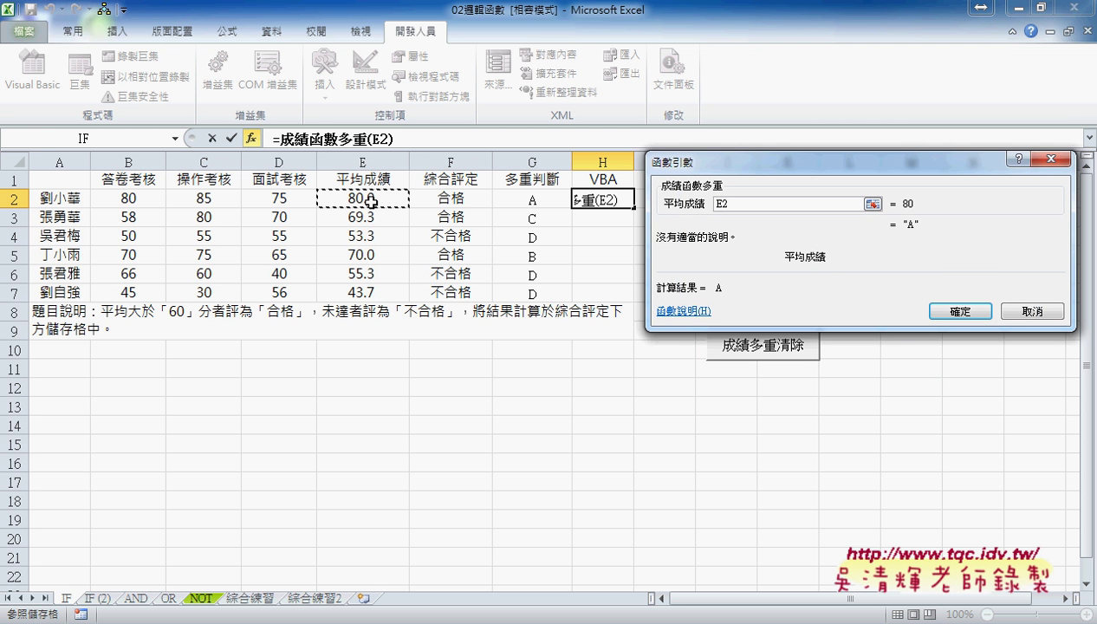
{"action": "left_click", "coordinate": [979, 317]}
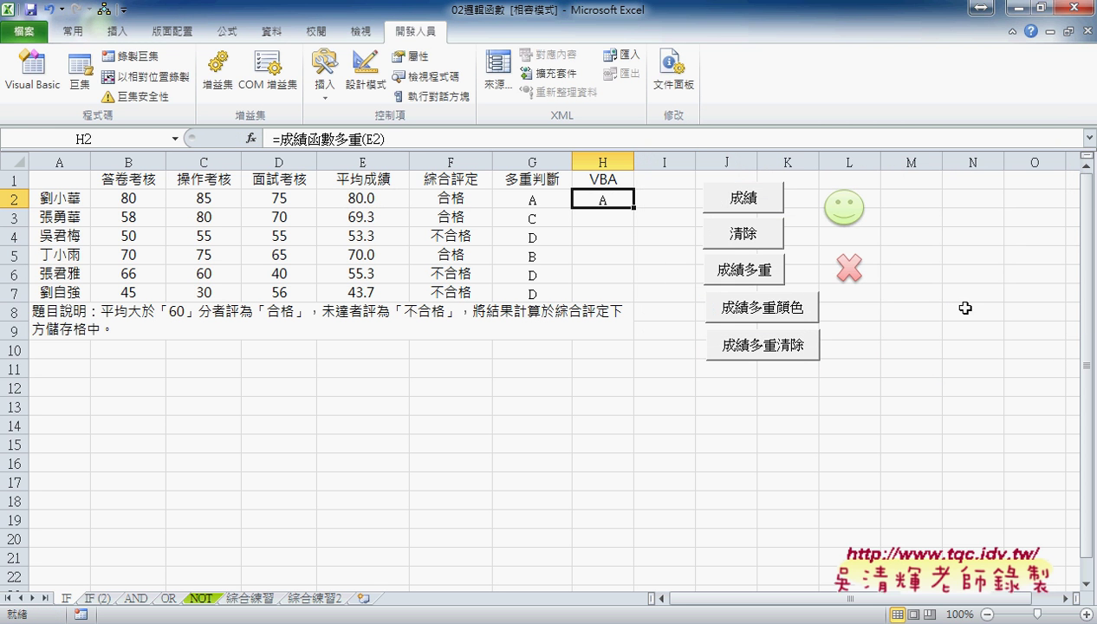
- Fill H2's formula down to H7 to get grades A, C, D, B, D, D, then open Visual Basic
{"action": "left_click_drag", "start_coordinate": [633, 208], "coordinate": [639, 303]}
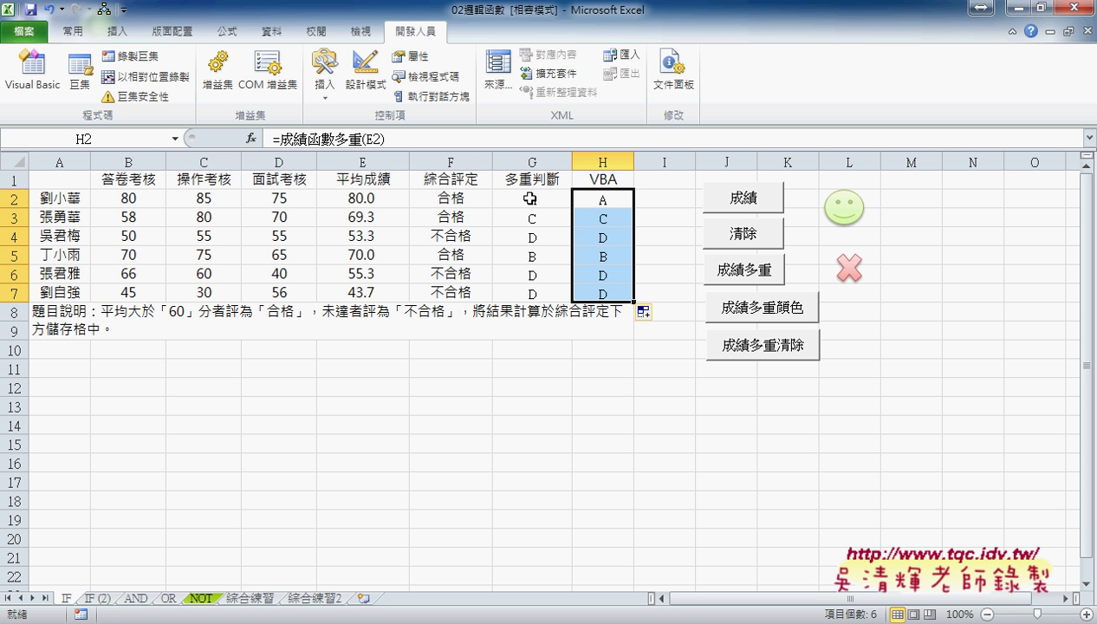
{"action": "left_click", "coordinate": [592, 200]}
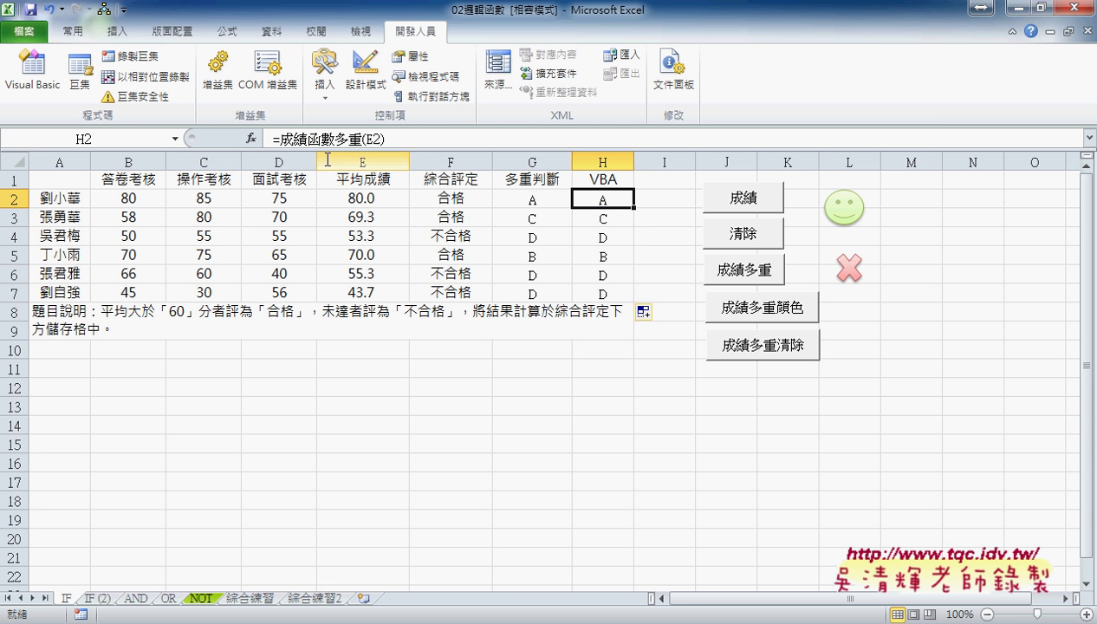
{"action": "left_click", "coordinate": [63, 94]}
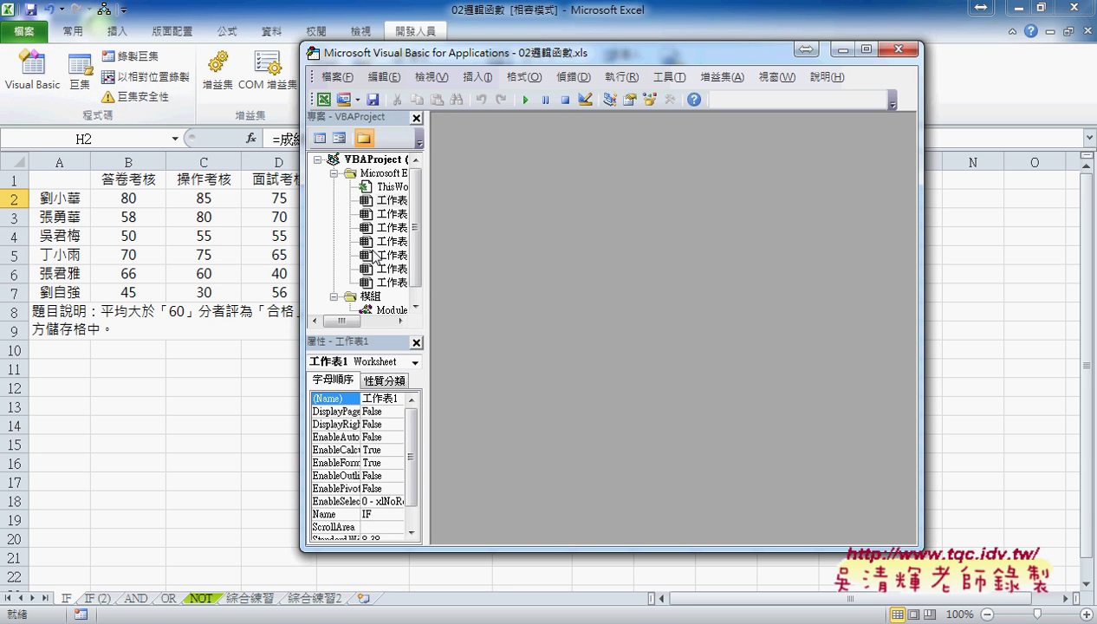
- Open Module1's code and scroll down to the 成績函數 function
{"action": "double_click", "coordinate": [388, 310]}
{"action": "scroll", "coordinate": [510, 311], "scroll_direction": "down", "scroll_amount": 3}
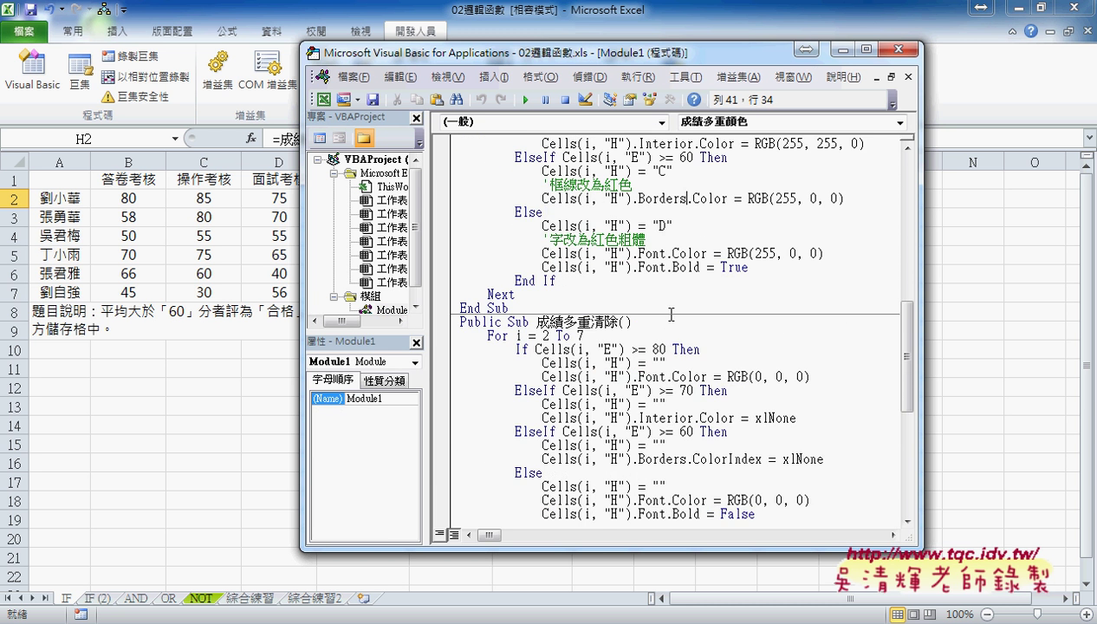
{"action": "scroll", "coordinate": [589, 313], "scroll_direction": "down", "scroll_amount": 3}
{"action": "scroll", "coordinate": [671, 315], "scroll_direction": "down", "scroll_amount": 6}
{"action": "left_click", "coordinate": [535, 240]}
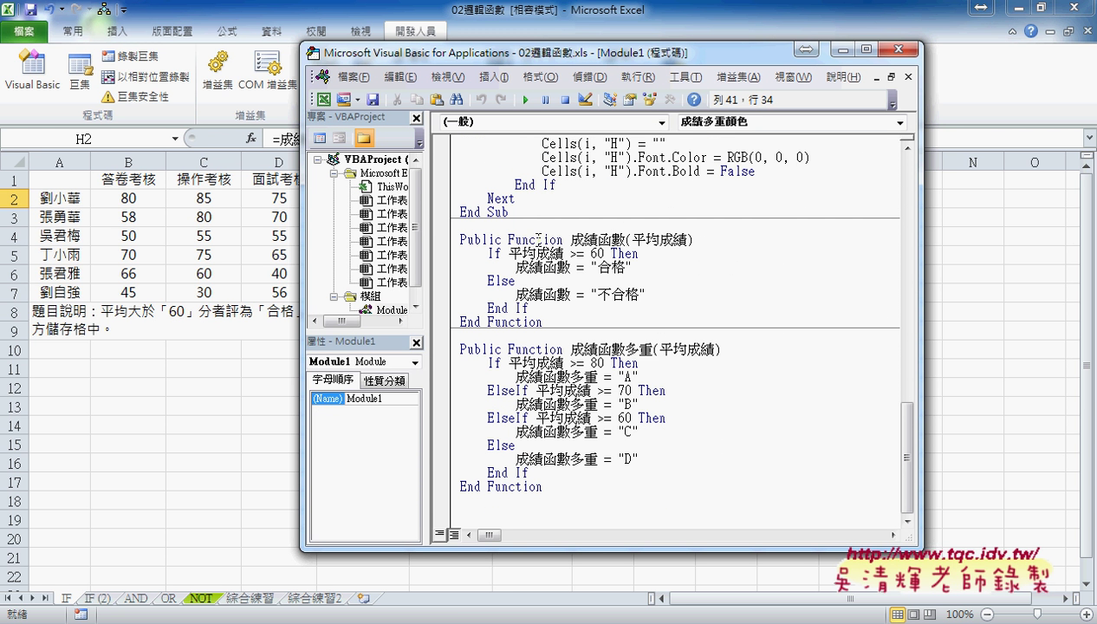
- Bring up Insert > Procedure with the Function type chosen, then cancel without adding one
{"action": "left_click", "coordinate": [493, 81]}
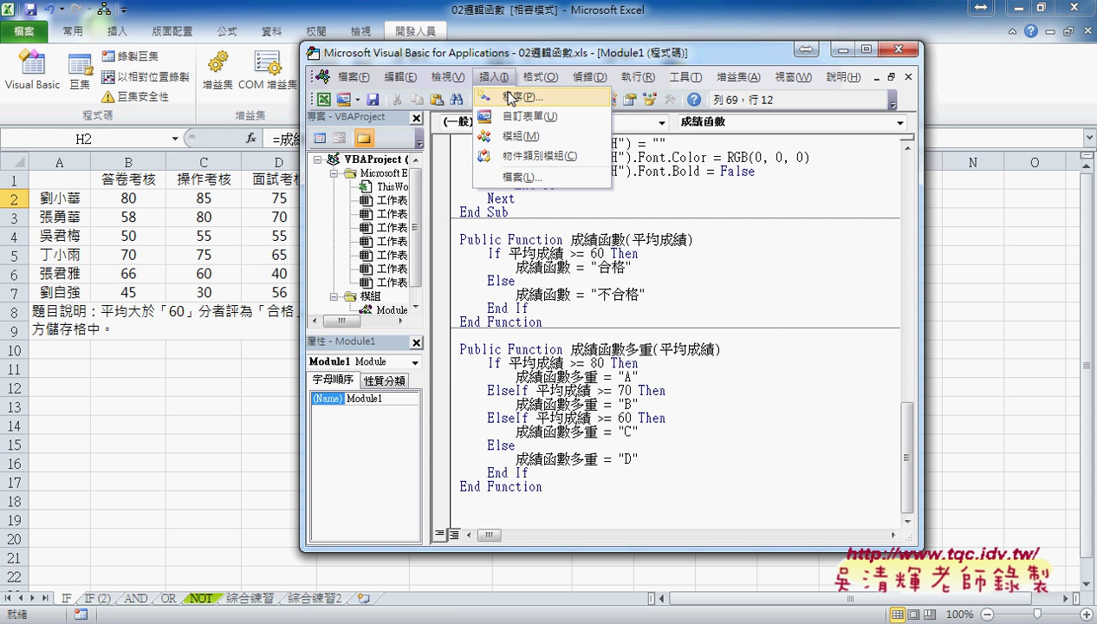
{"action": "left_click", "coordinate": [512, 93]}
{"action": "key", "text": "alt+f"}
{"action": "left_click_drag", "start_coordinate": [539, 140], "coordinate": [834, 137]}
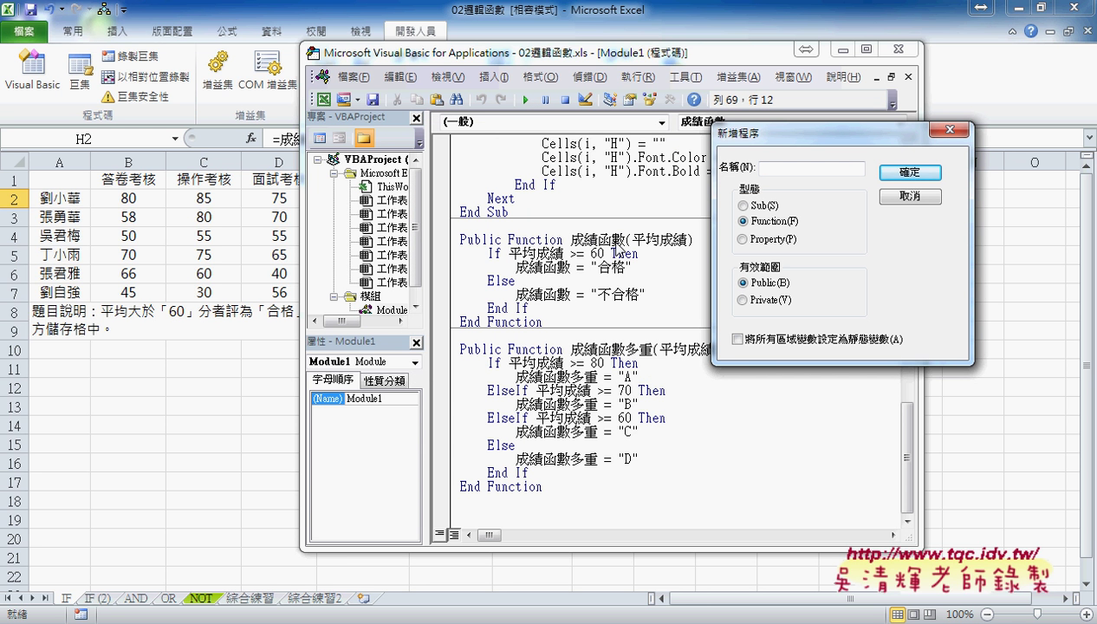
{"action": "left_click", "coordinate": [911, 197]}
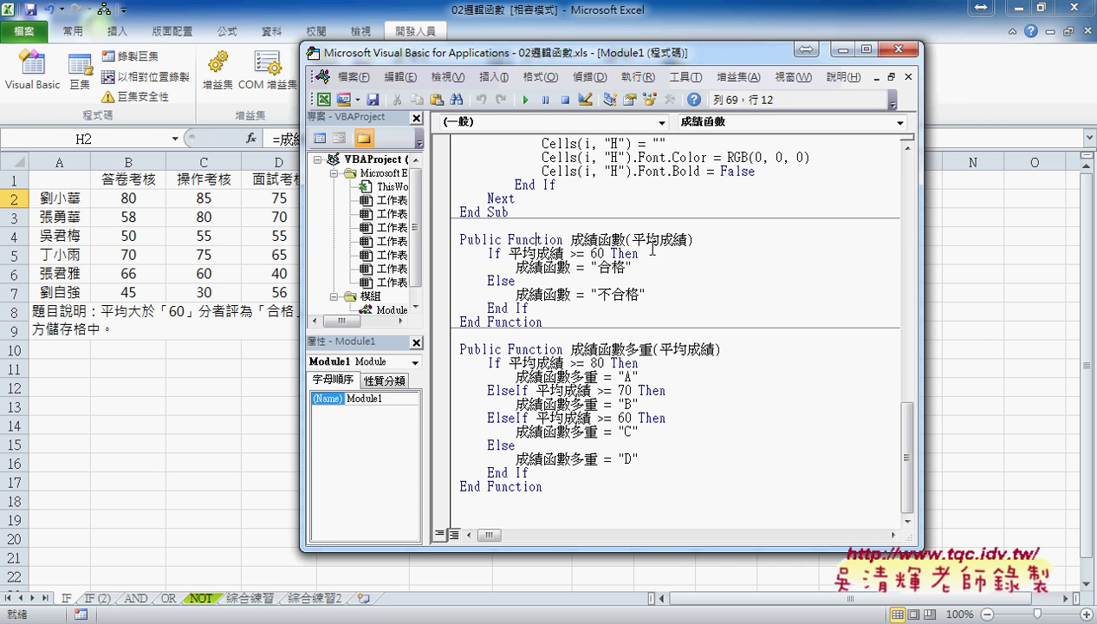
- Mark the 平均成績 parameters and the Next keyword on screen, then clear the annotations
{"action": "mouse_move", "coordinate": [631, 239]}
{"action": "left_mouse_down"}
{"action": "mouse_move", "coordinate": [693, 237]}
{"action": "mouse_move", "coordinate": [688, 252]}
{"action": "left_mouse_up"}
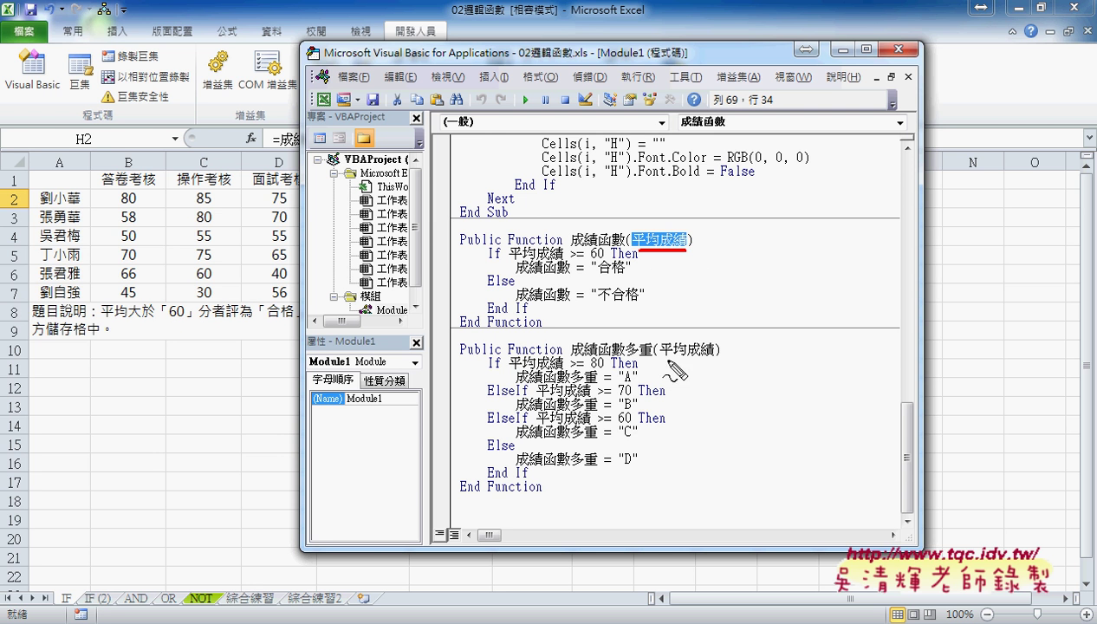
{"action": "left_click_drag", "start_coordinate": [660, 355], "coordinate": [706, 354]}
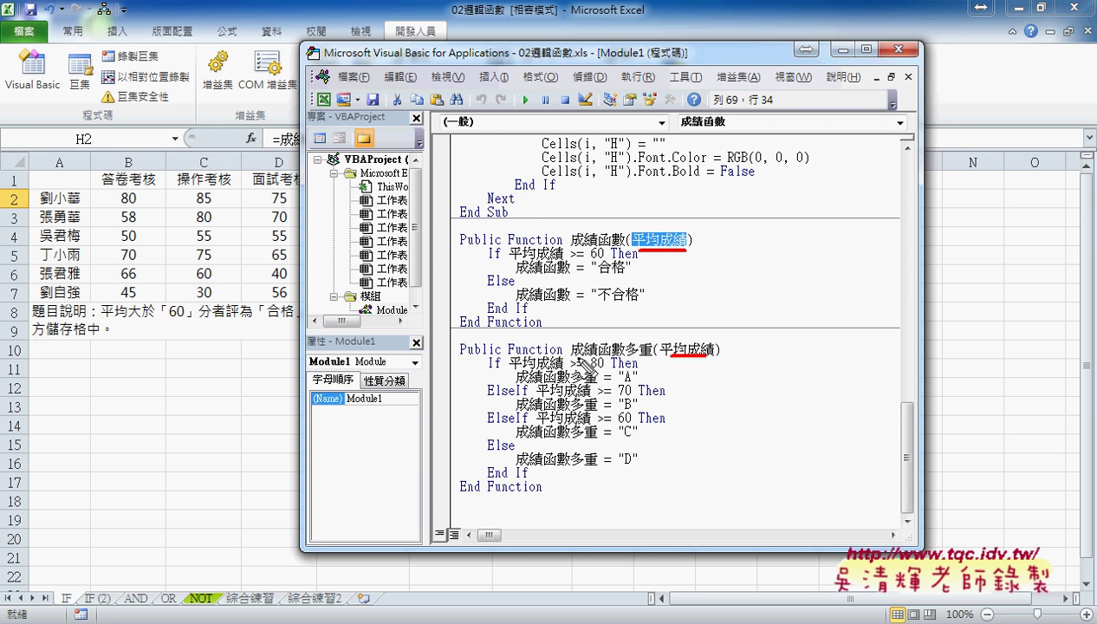
{"action": "left_click", "coordinate": [490, 375]}
{"action": "mouse_move", "coordinate": [510, 207]}
{"action": "left_mouse_down"}
{"action": "mouse_move", "coordinate": [479, 196]}
{"action": "mouse_move", "coordinate": [513, 208]}
{"action": "left_mouse_up"}
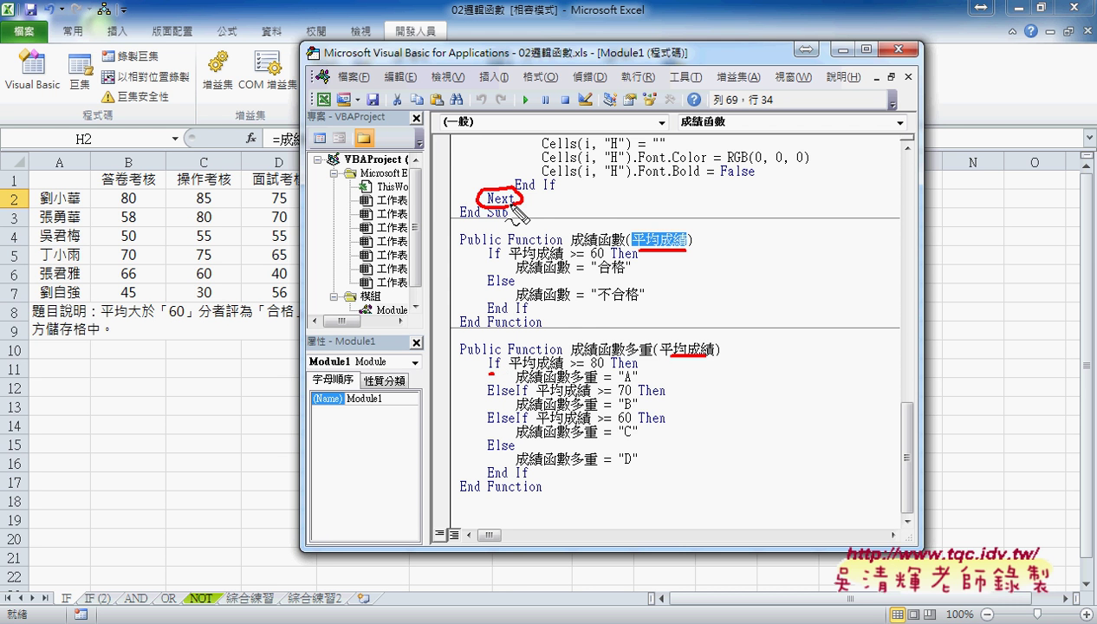
{"action": "key", "text": "Escape"}
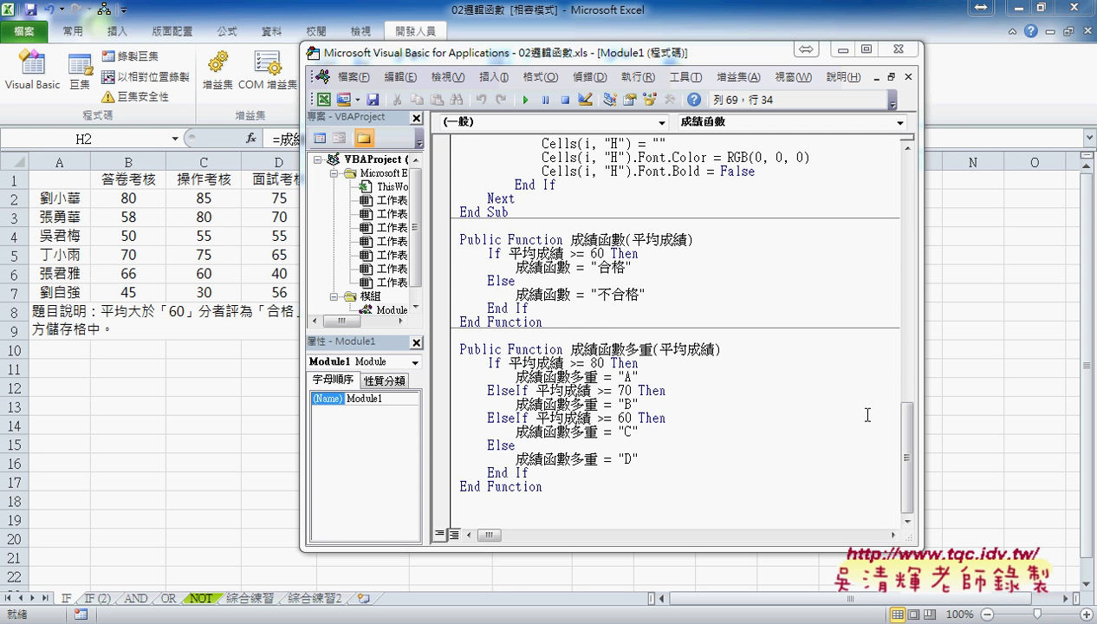
- Highlight the For i = 2 To 7 and Next lines and the Cells reference in the loop
{"action": "scroll", "coordinate": [513, 226], "scroll_direction": "up", "scroll_amount": 5}
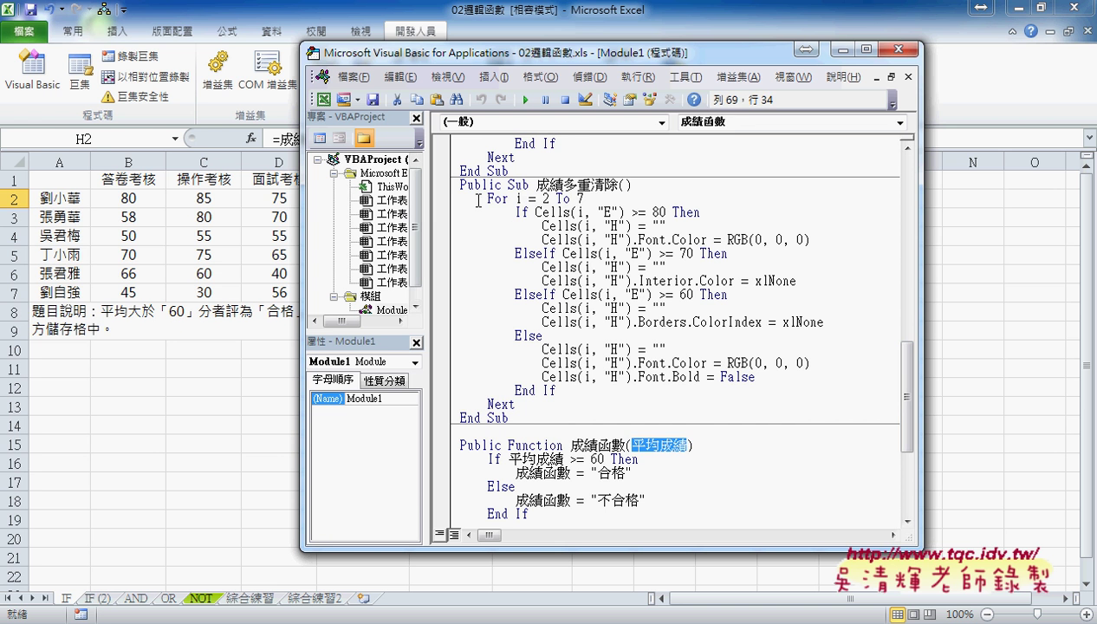
{"action": "left_click_drag", "start_coordinate": [477, 197], "coordinate": [581, 198]}
{"action": "left_click", "coordinate": [531, 405]}
{"action": "left_click_drag", "start_coordinate": [532, 406], "coordinate": [456, 406]}
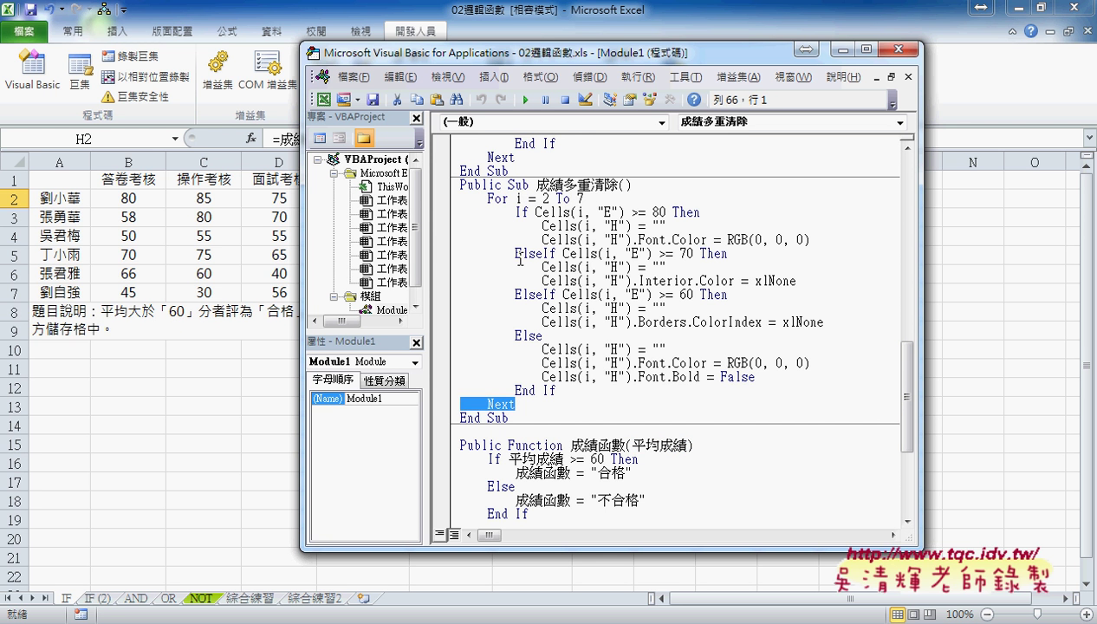
{"action": "left_click_drag", "start_coordinate": [584, 197], "coordinate": [460, 198]}
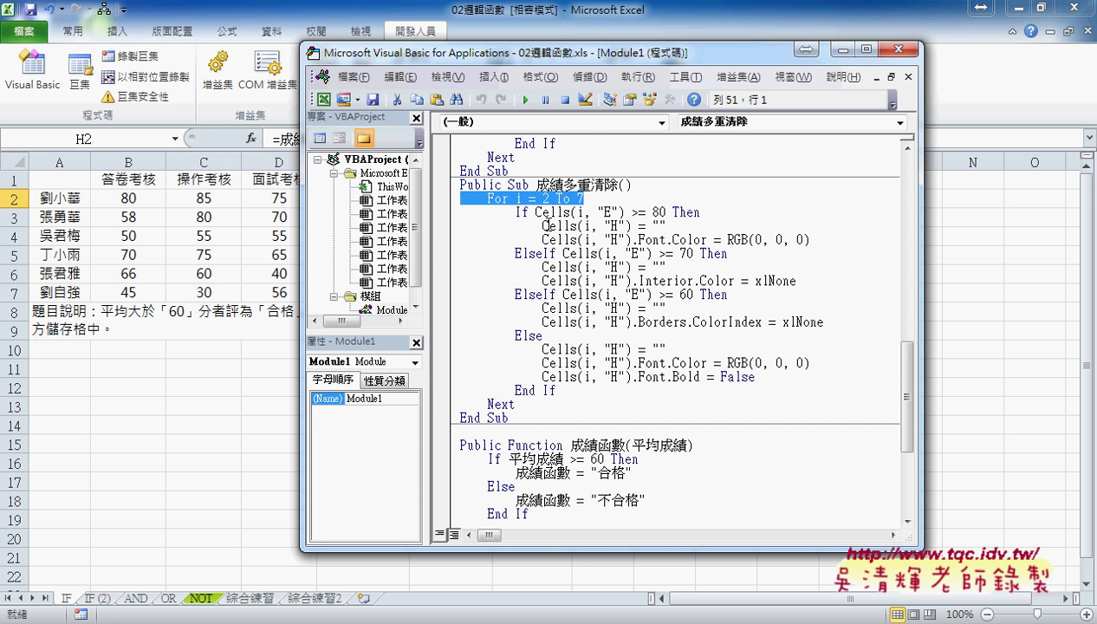
{"action": "left_click_drag", "start_coordinate": [543, 223], "coordinate": [578, 224]}
{"action": "scroll", "coordinate": [589, 260], "scroll_direction": "down", "scroll_amount": 2}
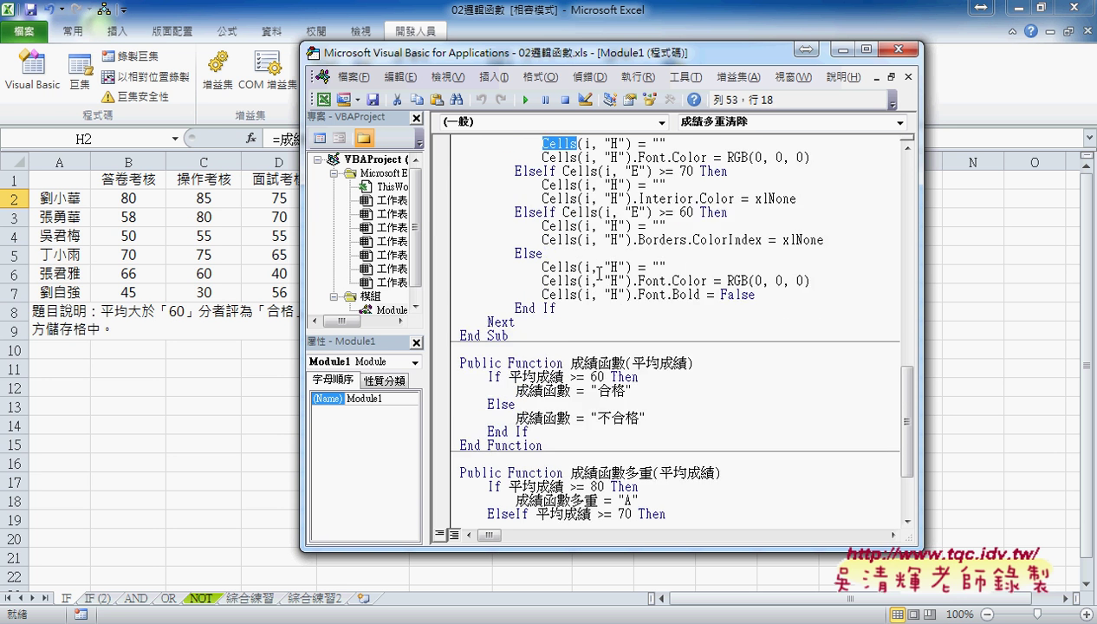
{"action": "scroll", "coordinate": [589, 260], "scroll_direction": "down", "scroll_amount": 3}
- Annotate 成績函數多重's 平均成績 parameter, If condition and returned grade A, then clear annotations
{"action": "left_click_drag", "start_coordinate": [660, 349], "coordinate": [715, 350]}
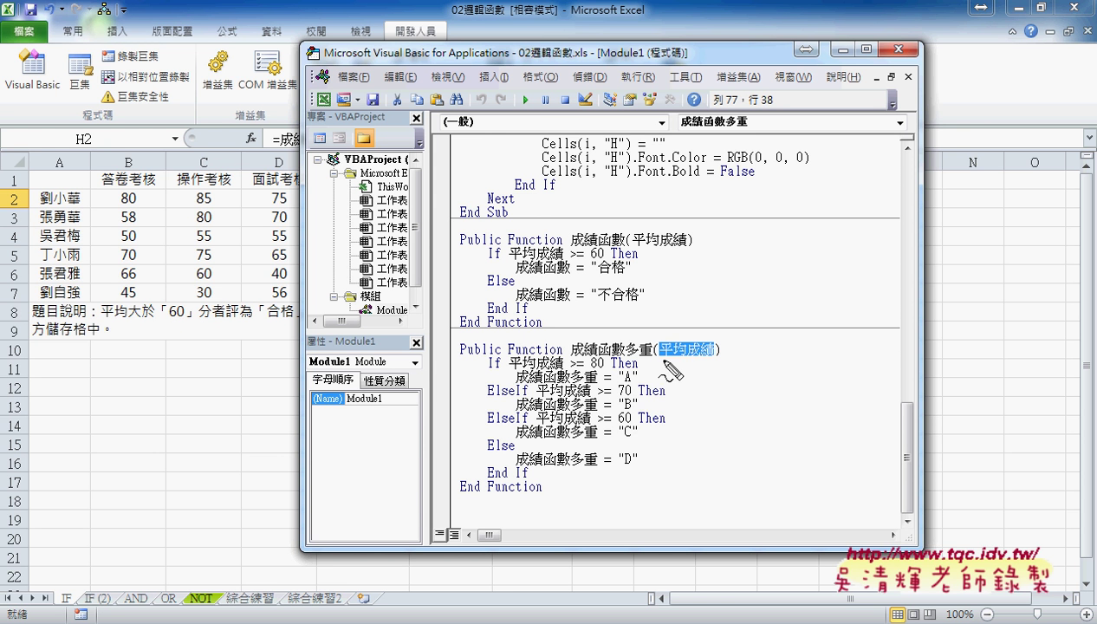
{"action": "left_click_drag", "start_coordinate": [663, 356], "coordinate": [703, 355]}
{"action": "left_click_drag", "start_coordinate": [511, 371], "coordinate": [650, 354]}
{"action": "mouse_move", "coordinate": [529, 381]}
{"action": "left_mouse_down"}
{"action": "mouse_move", "coordinate": [596, 379]}
{"action": "mouse_move", "coordinate": [559, 348]}
{"action": "left_mouse_up"}
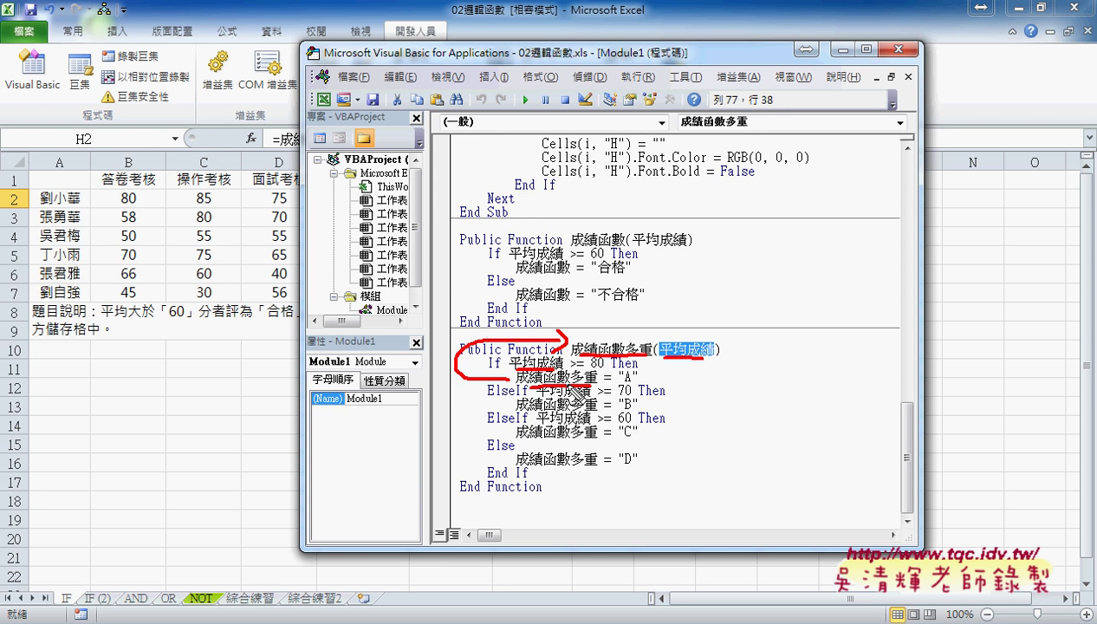
{"action": "left_click_drag", "start_coordinate": [616, 381], "coordinate": [638, 382]}
{"action": "key", "text": "Escape"}
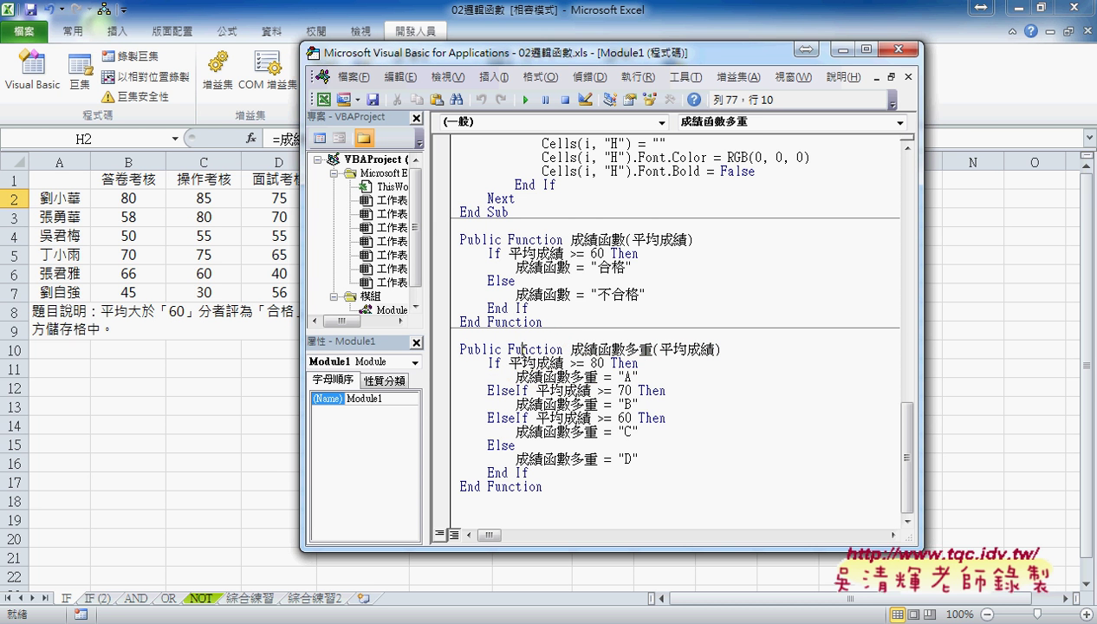
- Highlight a Cells reference in the clearing routine, then select both grading functions
{"action": "left_click", "coordinate": [509, 351]}
{"action": "scroll", "coordinate": [520, 277], "scroll_direction": "up", "scroll_amount": 2}
{"action": "scroll", "coordinate": [515, 256], "scroll_direction": "up", "scroll_amount": 2}
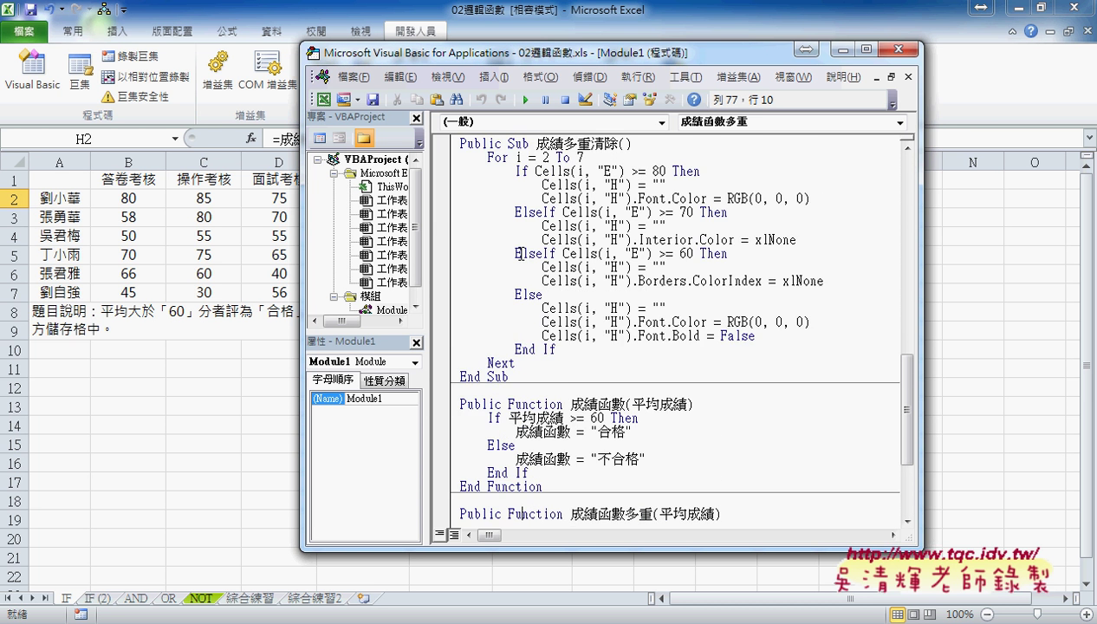
{"action": "scroll", "coordinate": [514, 257], "scroll_direction": "down", "scroll_amount": 1}
{"action": "left_click_drag", "start_coordinate": [542, 158], "coordinate": [628, 158]}
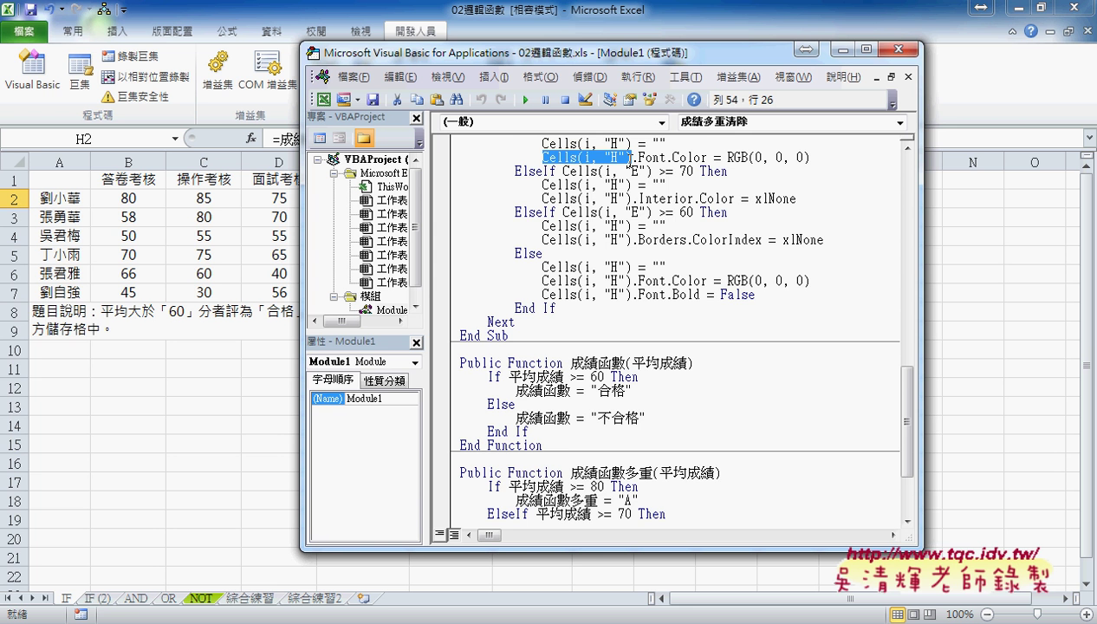
{"action": "scroll", "coordinate": [704, 323], "scroll_direction": "down", "scroll_amount": 3}
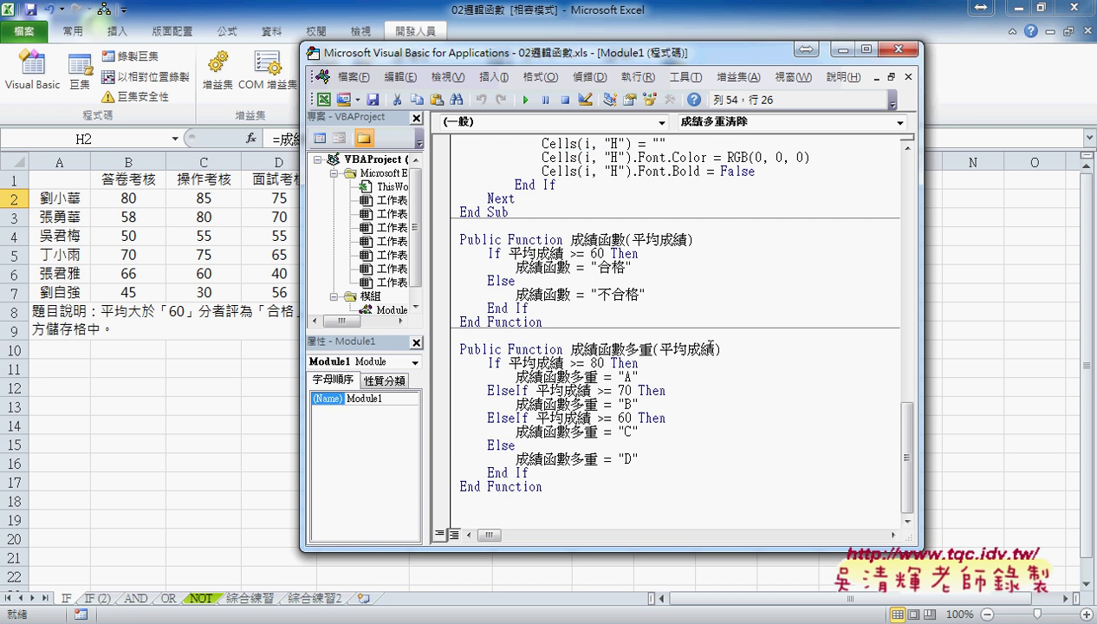
{"action": "mouse_move", "coordinate": [573, 489]}
{"action": "left_mouse_down"}
{"action": "mouse_move", "coordinate": [476, 349]}
{"action": "mouse_move", "coordinate": [452, 241]}
{"action": "left_mouse_up"}
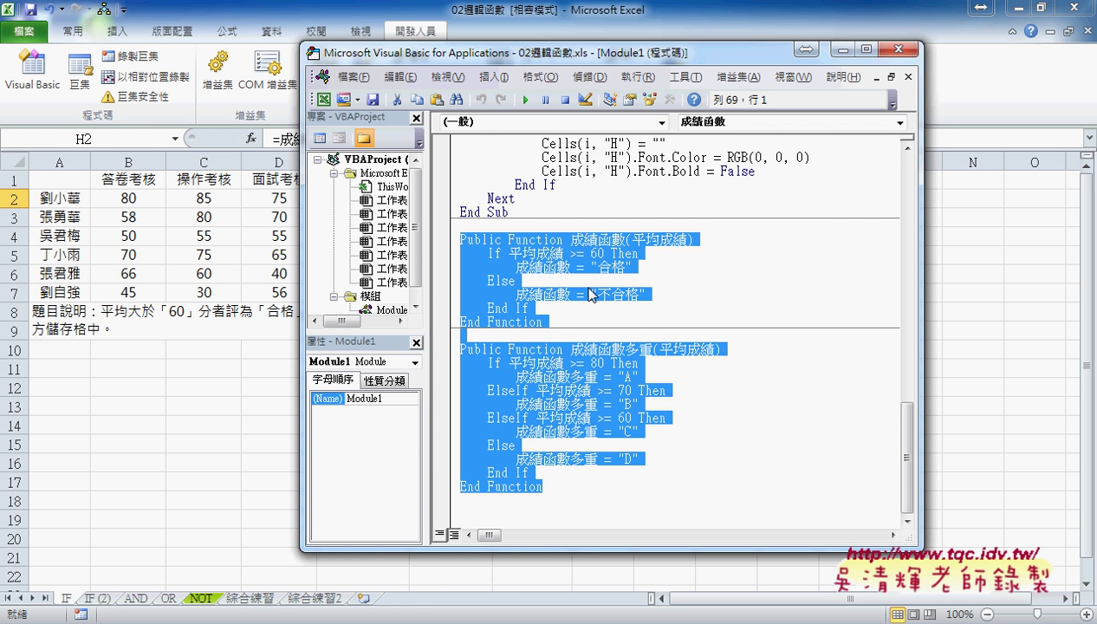
- Select the 成績函數 and 成績函數多重 functions together, then deselect them
{"action": "left_click", "coordinate": [546, 488]}
{"action": "left_click_drag", "start_coordinate": [546, 488], "coordinate": [457, 239]}
{"action": "left_click", "coordinate": [517, 267]}
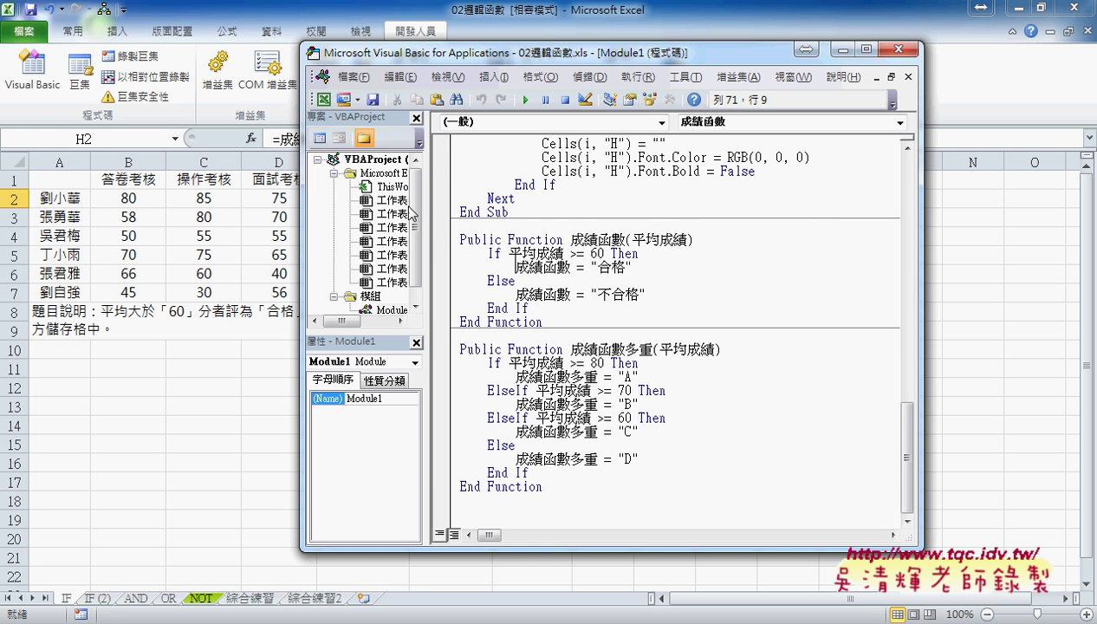
- Check the worksheet, return to the VBA editor, and enlarge the project tree pane
{"action": "left_click", "coordinate": [230, 407]}
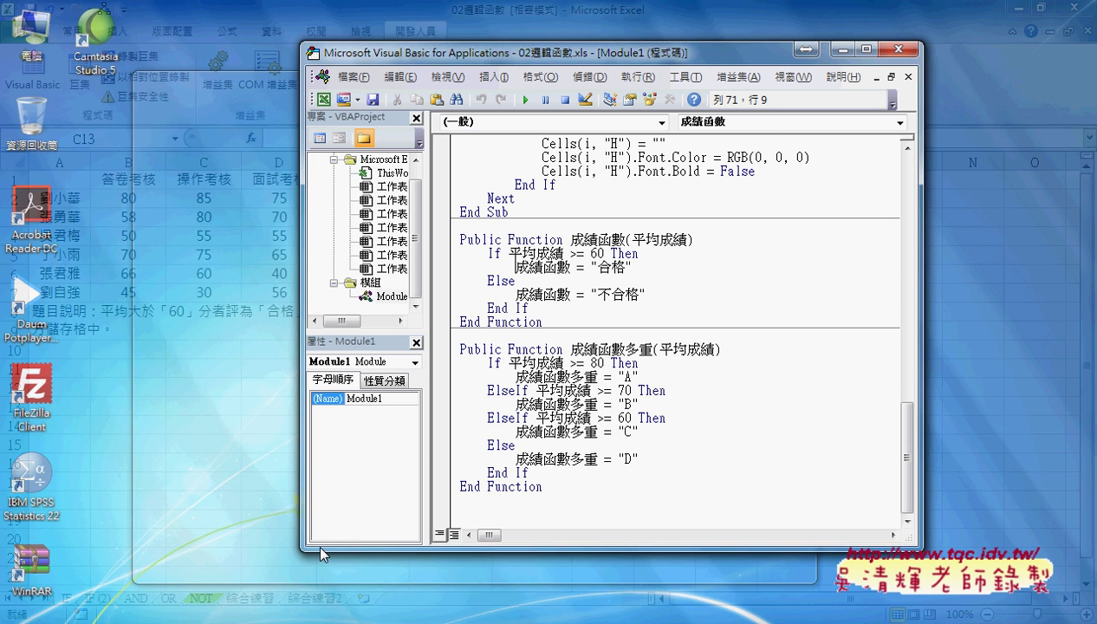
{"action": "left_click", "coordinate": [323, 555]}
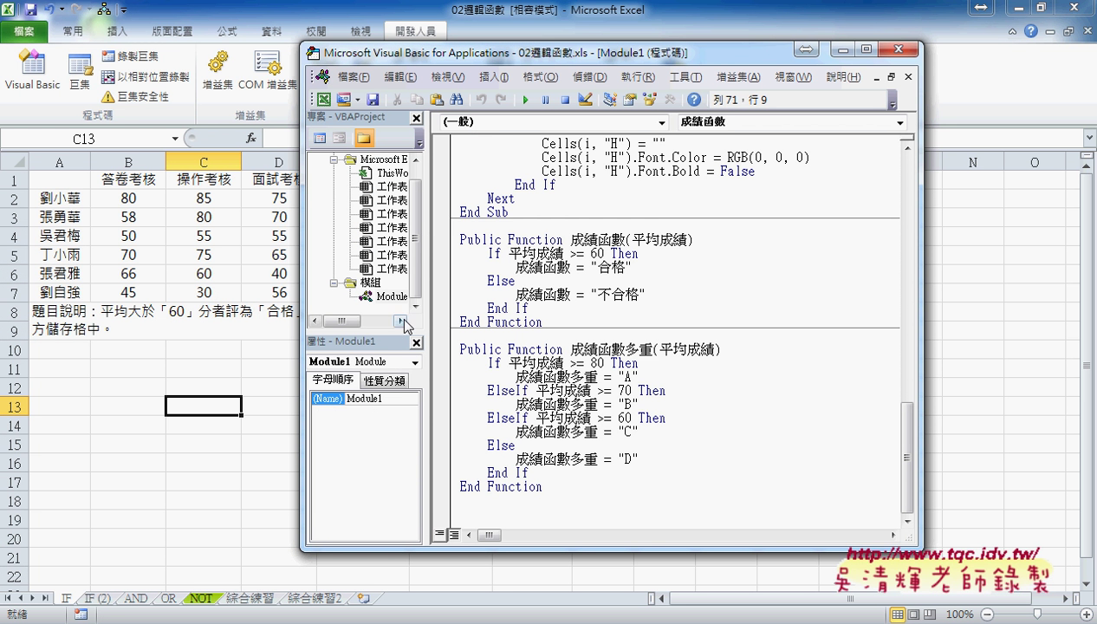
{"action": "left_click_drag", "start_coordinate": [395, 334], "coordinate": [396, 399]}
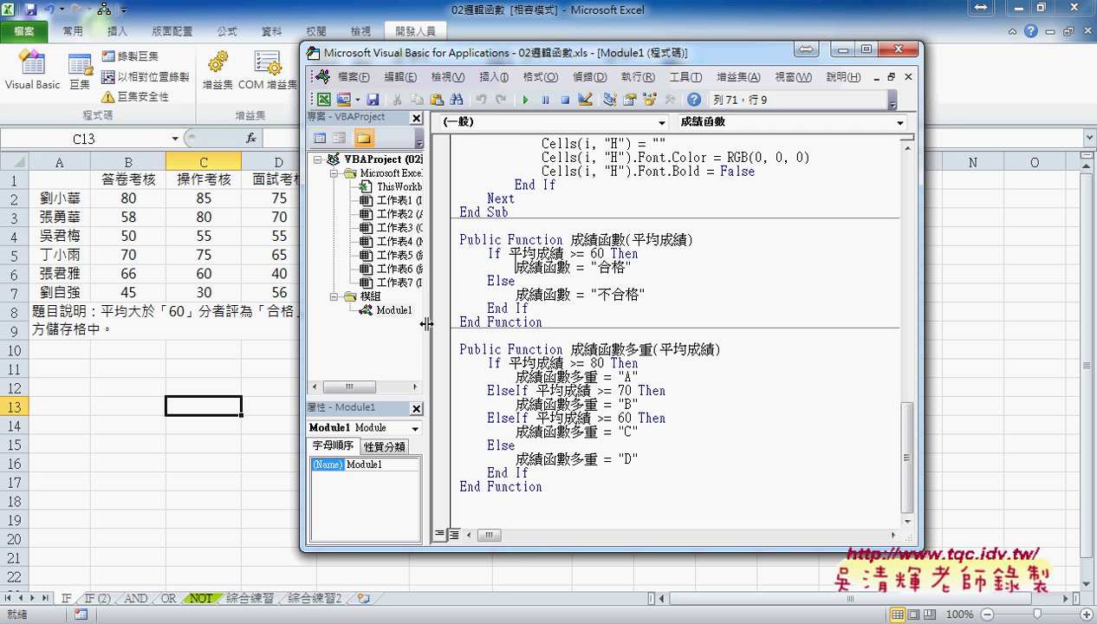
- In VBAProject Properties > Protection, tick Lock project for viewing and set the protection password
{"action": "left_click_drag", "start_coordinate": [425, 322], "coordinate": [501, 322]}
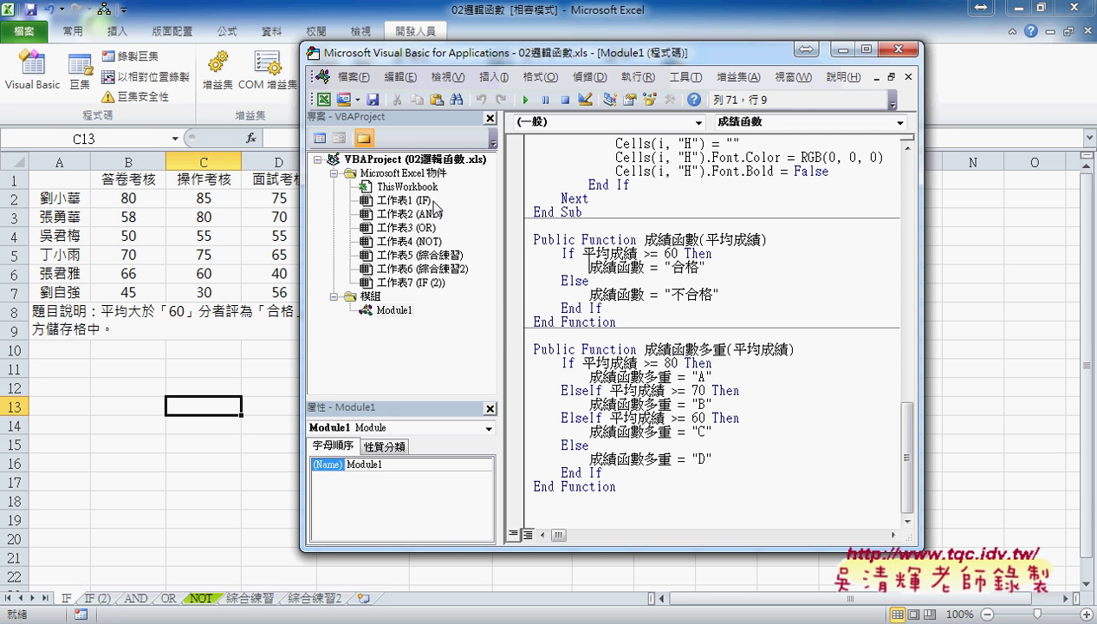
{"action": "left_click", "coordinate": [407, 162]}
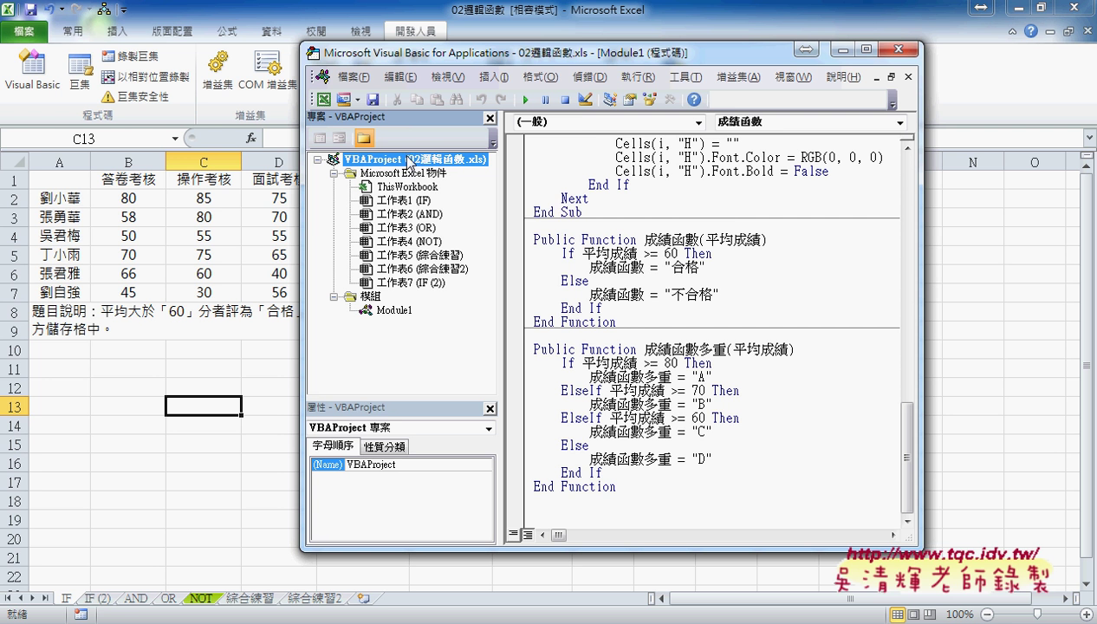
{"action": "right_click", "coordinate": [431, 162]}
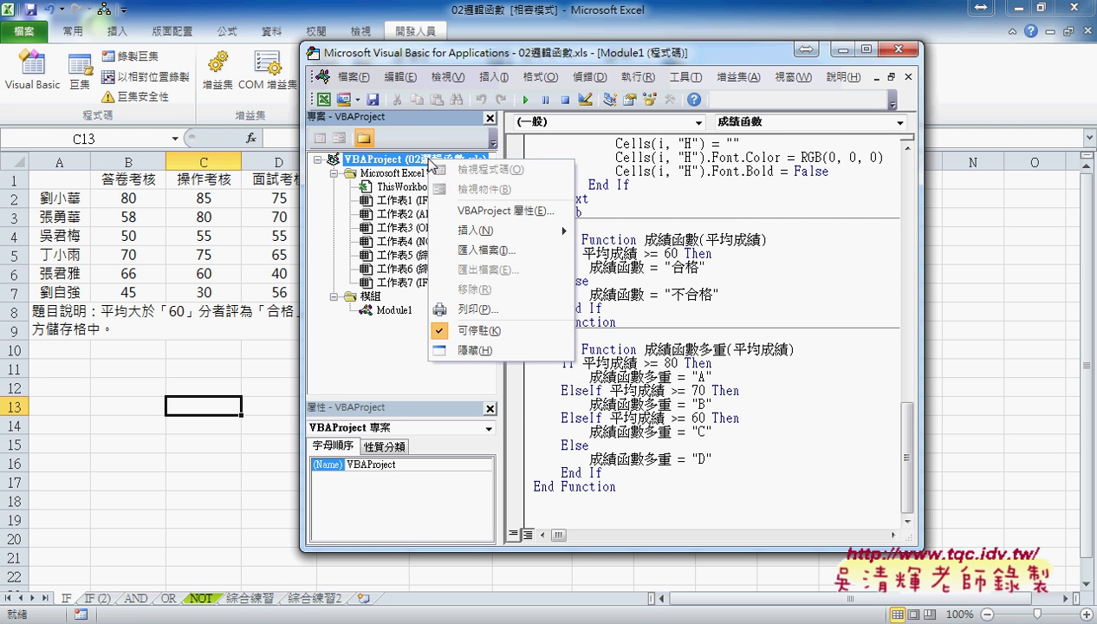
{"action": "left_click", "coordinate": [508, 211]}
{"action": "left_click_drag", "start_coordinate": [509, 119], "coordinate": [655, 141]}
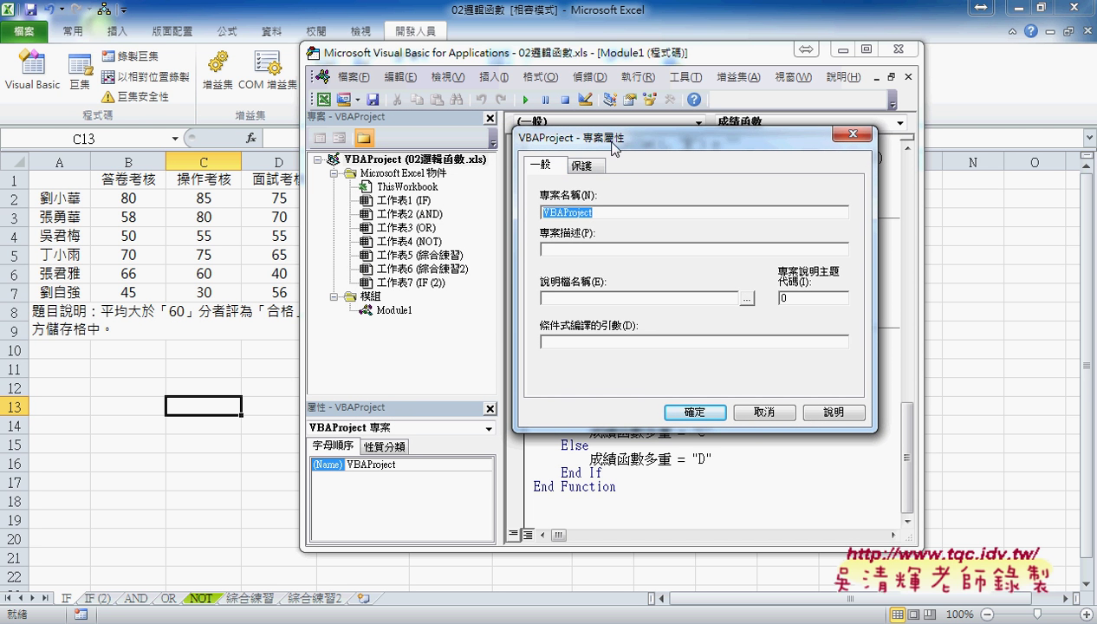
{"action": "left_click", "coordinate": [593, 168]}
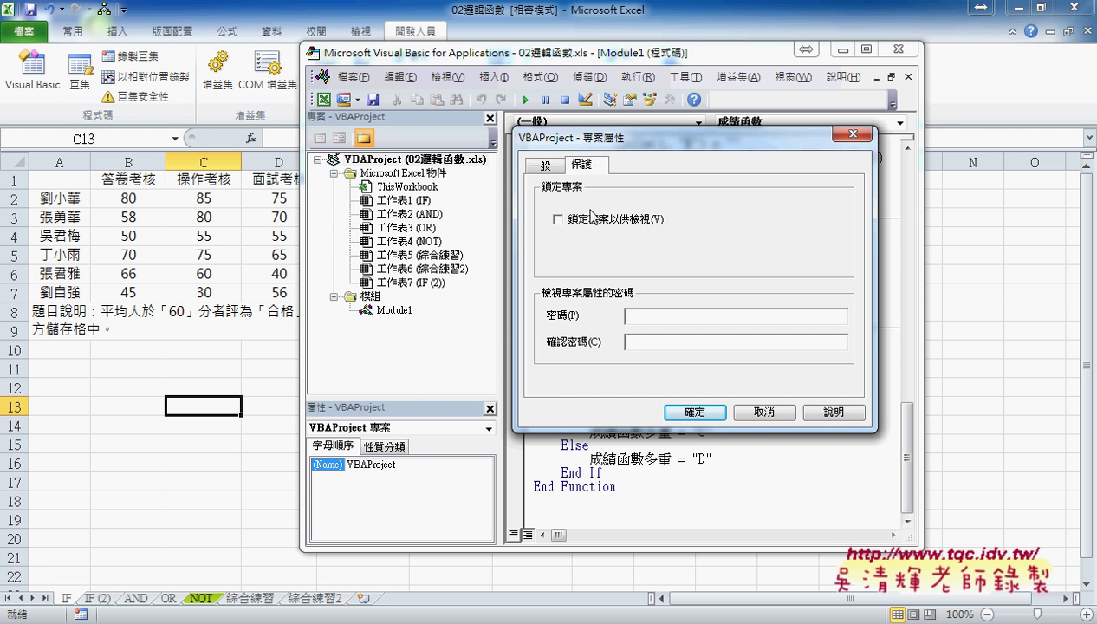
{"action": "left_click", "coordinate": [559, 221]}
{"action": "left_click", "coordinate": [647, 315]}
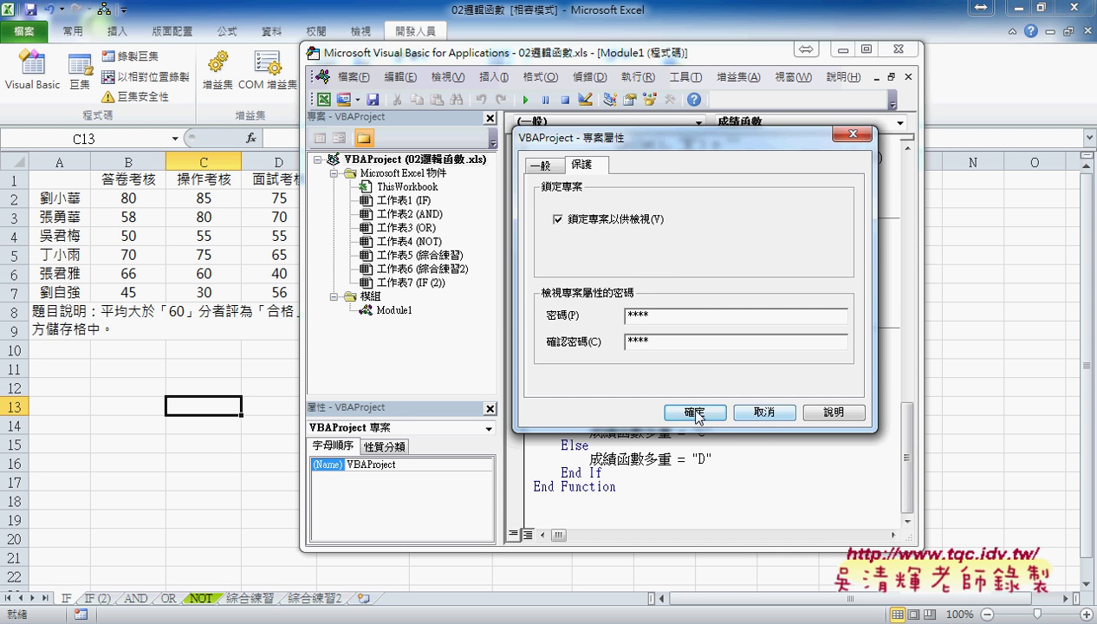
{"action": "left_click", "coordinate": [685, 412]}
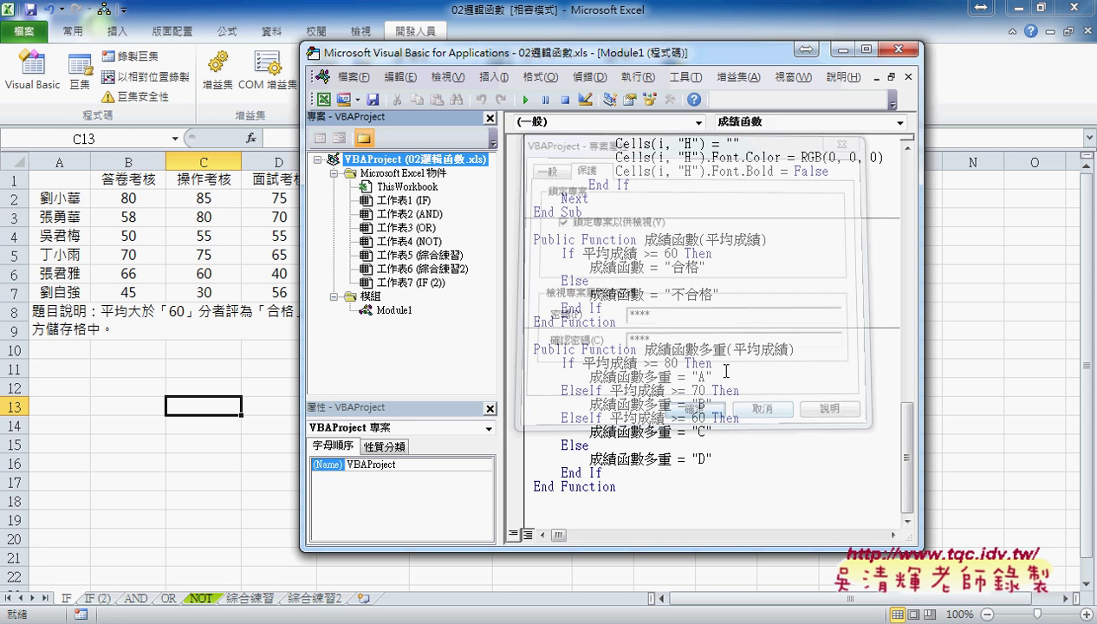
- Close the VBA editor and Excel, saving the changes to 02邏輯函數.xls
{"action": "left_click", "coordinate": [901, 50]}
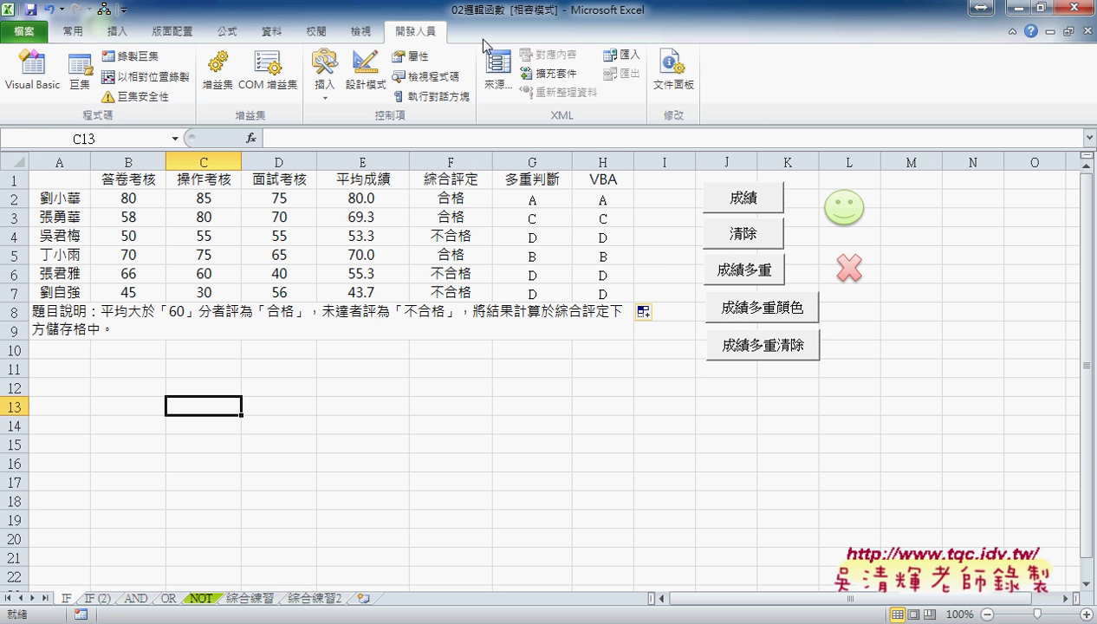
{"action": "left_click", "coordinate": [1079, 8]}
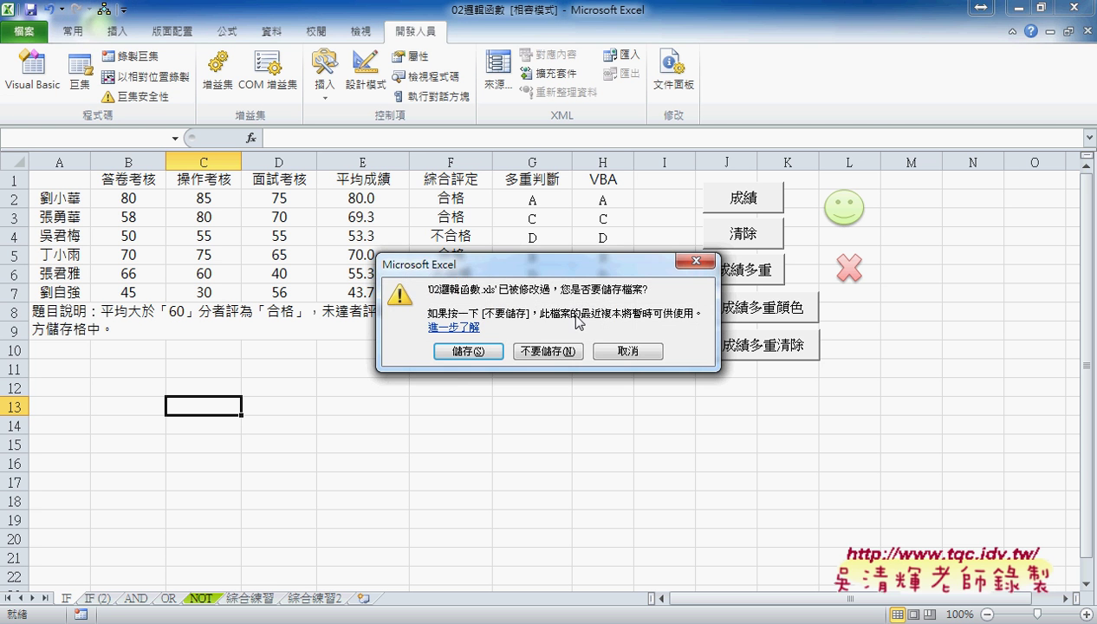
{"action": "left_click", "coordinate": [458, 355]}
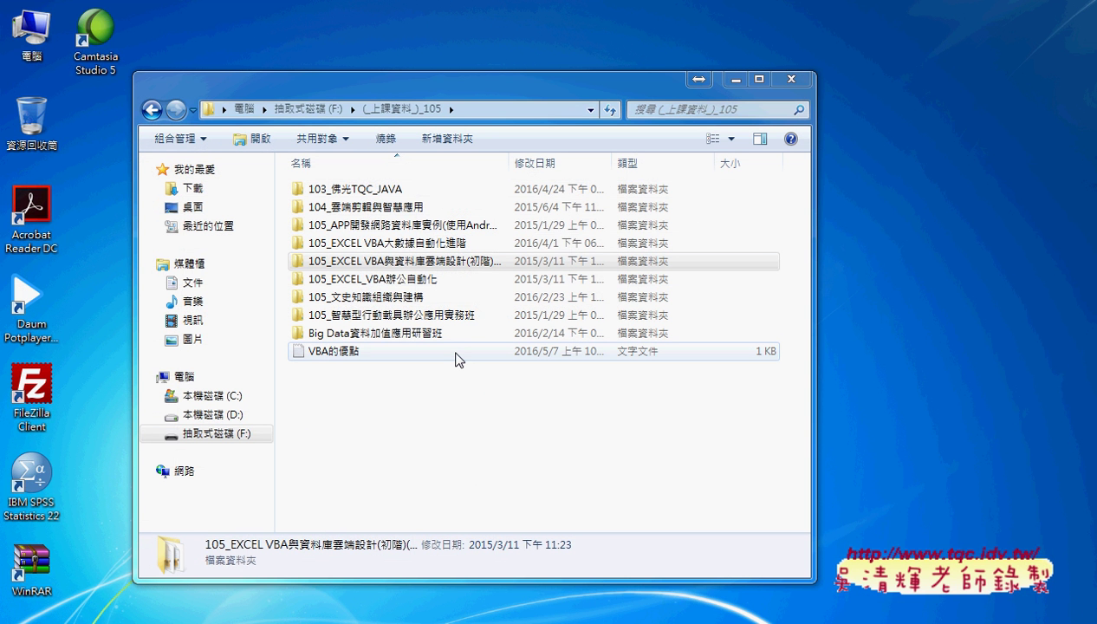
- Launch Microsoft Excel 2010 from Start > All Programs > Microsoft Office
{"action": "key", "text": "super"}
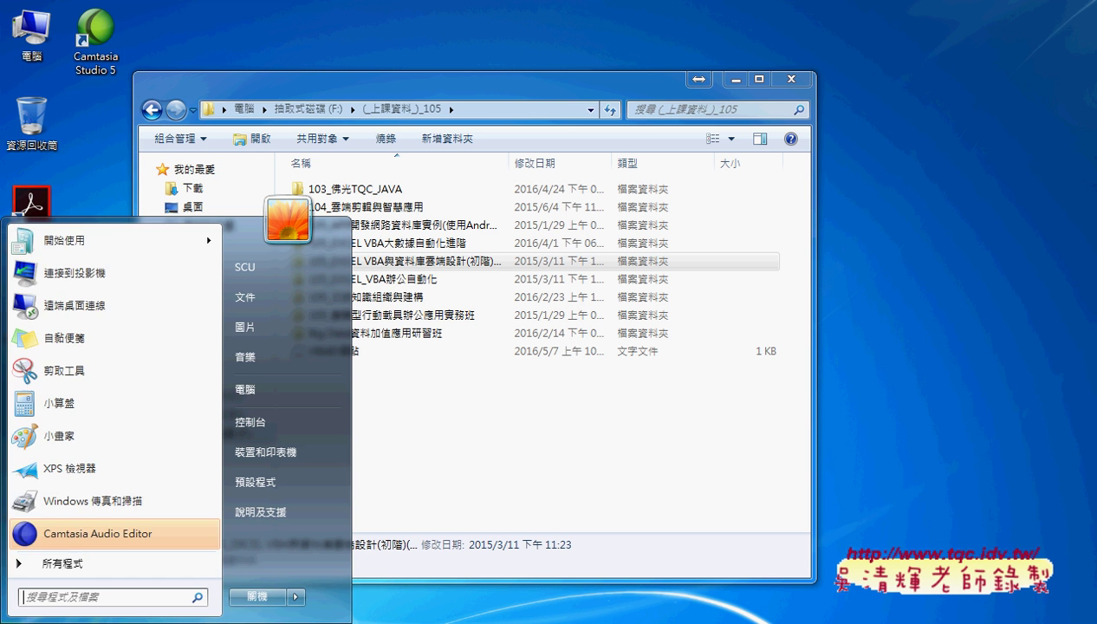
{"action": "left_click", "coordinate": [127, 565]}
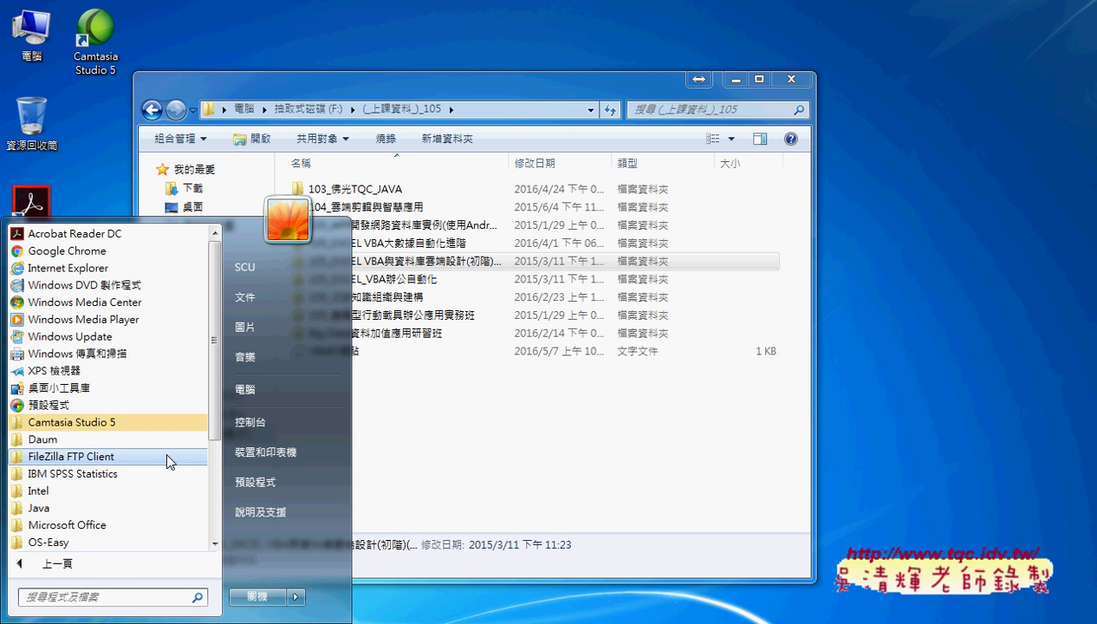
{"action": "left_click", "coordinate": [165, 525]}
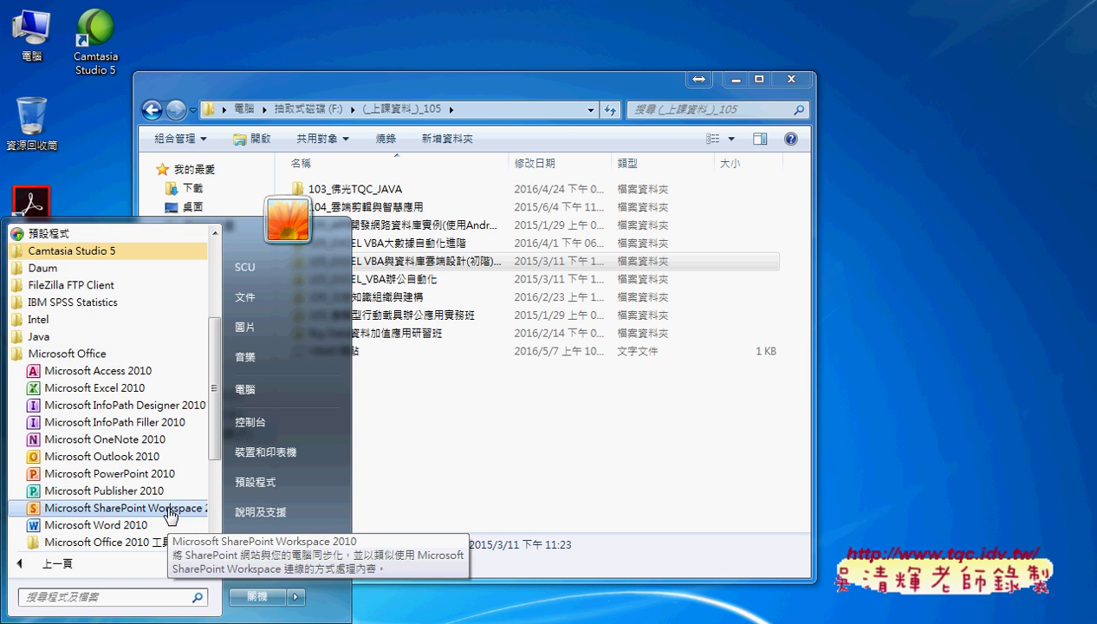
{"action": "left_click", "coordinate": [122, 387]}
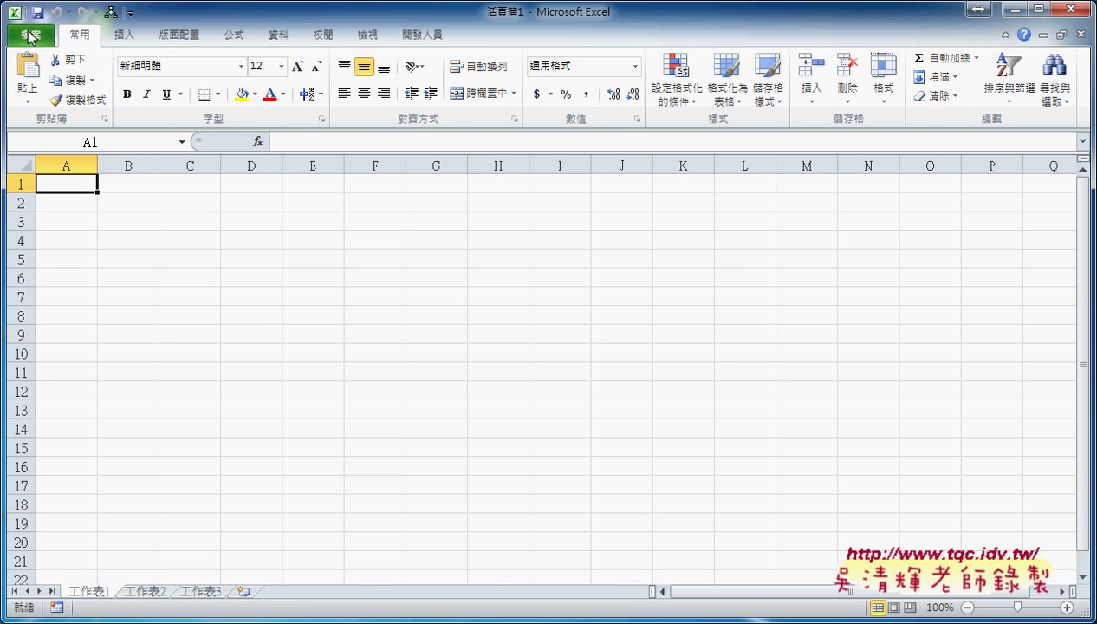
- Reopen 02邏輯函數 from Recent, enable its macros, and expand VBAProject in the VBA editor
{"action": "left_click", "coordinate": [29, 35]}
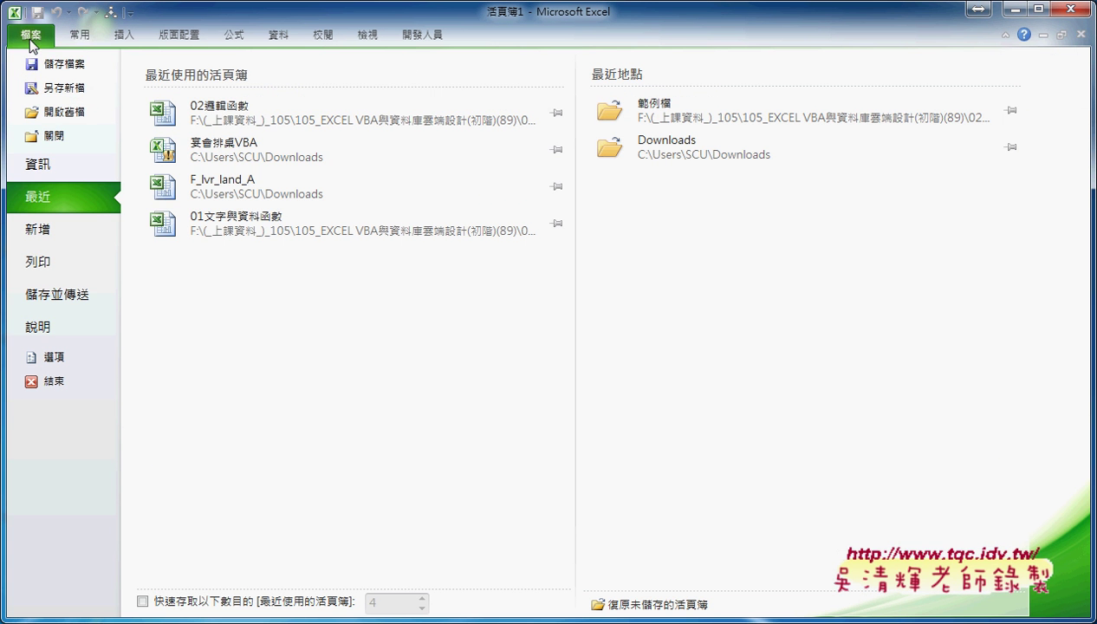
{"action": "left_click", "coordinate": [238, 121]}
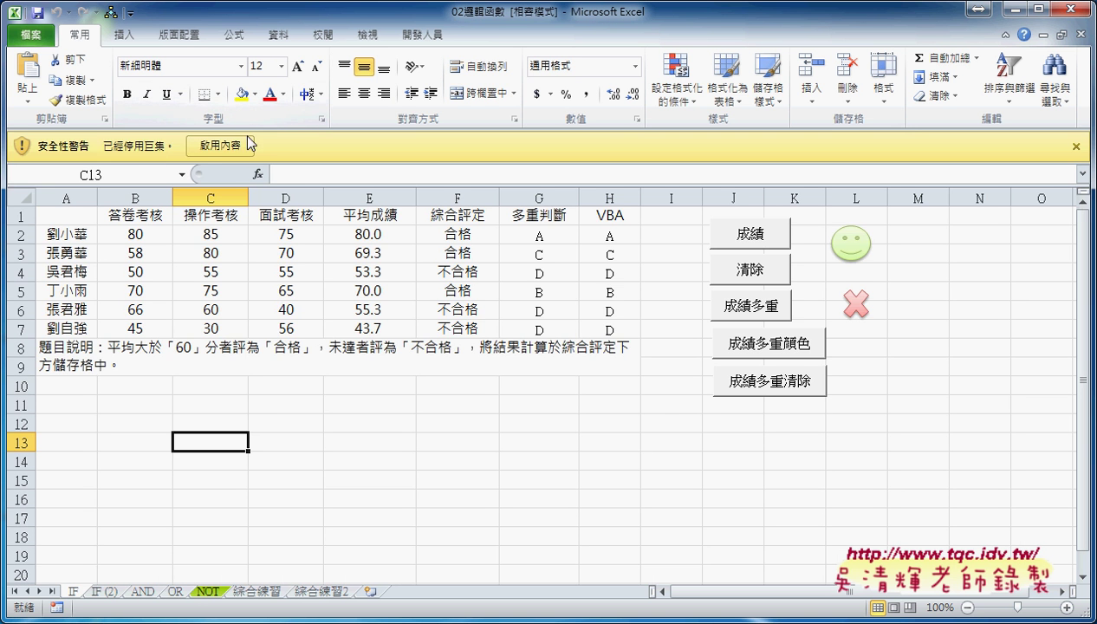
{"action": "left_click", "coordinate": [221, 145]}
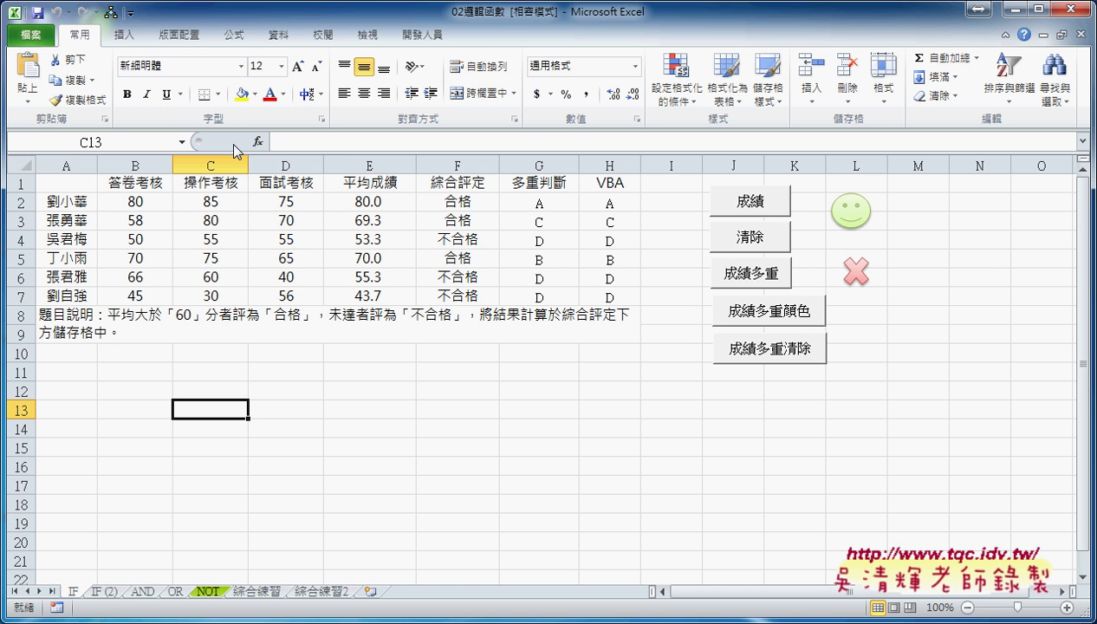
{"action": "left_click", "coordinate": [425, 37]}
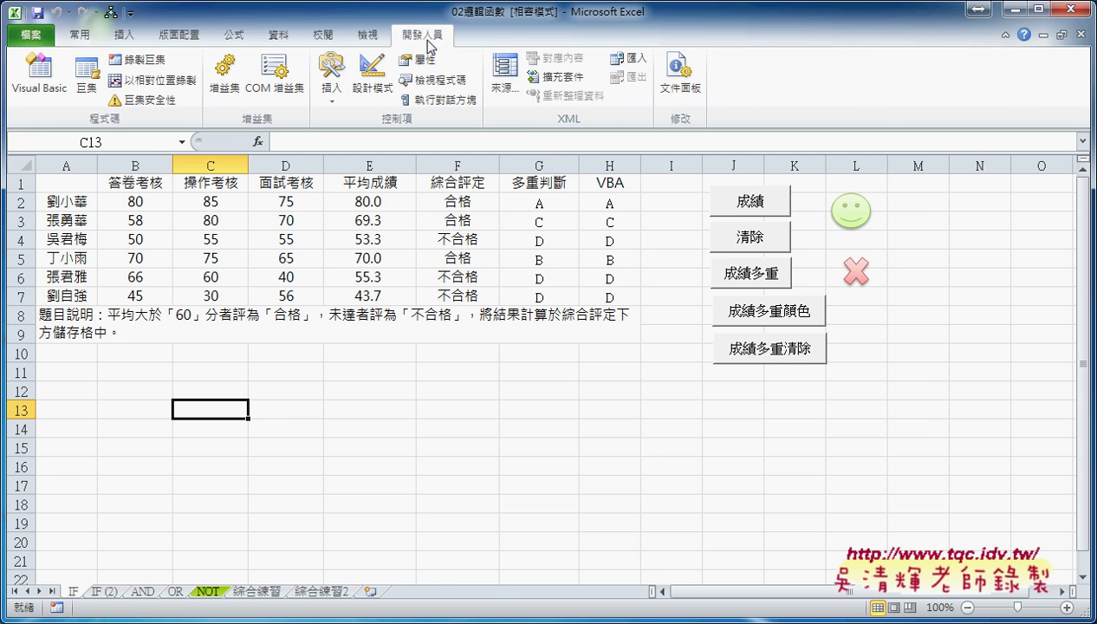
{"action": "left_click", "coordinate": [39, 74]}
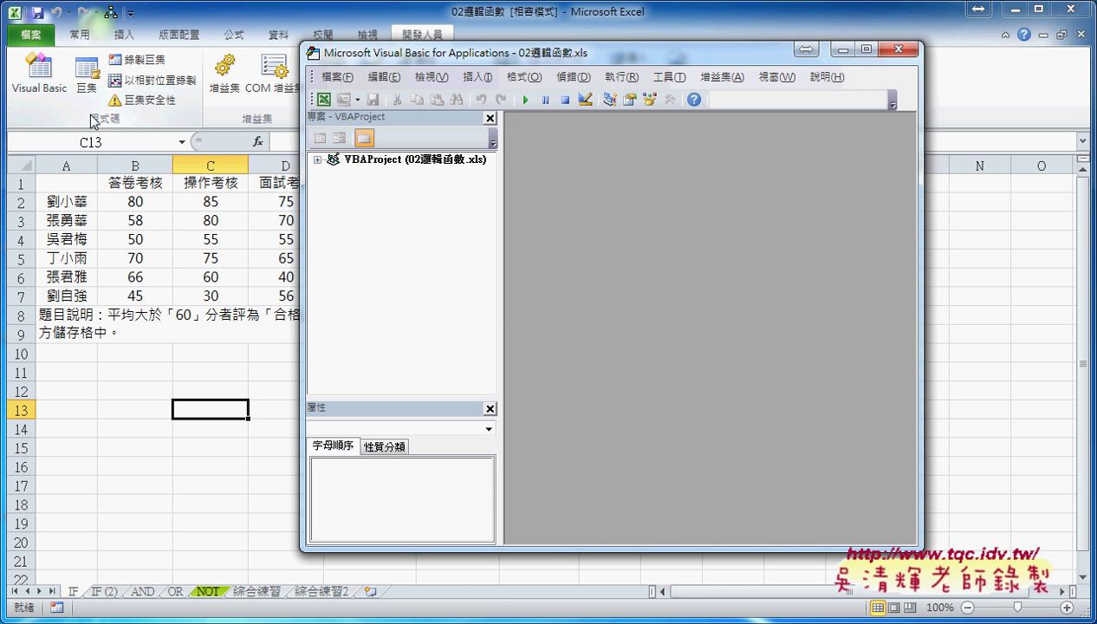
{"action": "left_click", "coordinate": [318, 160]}
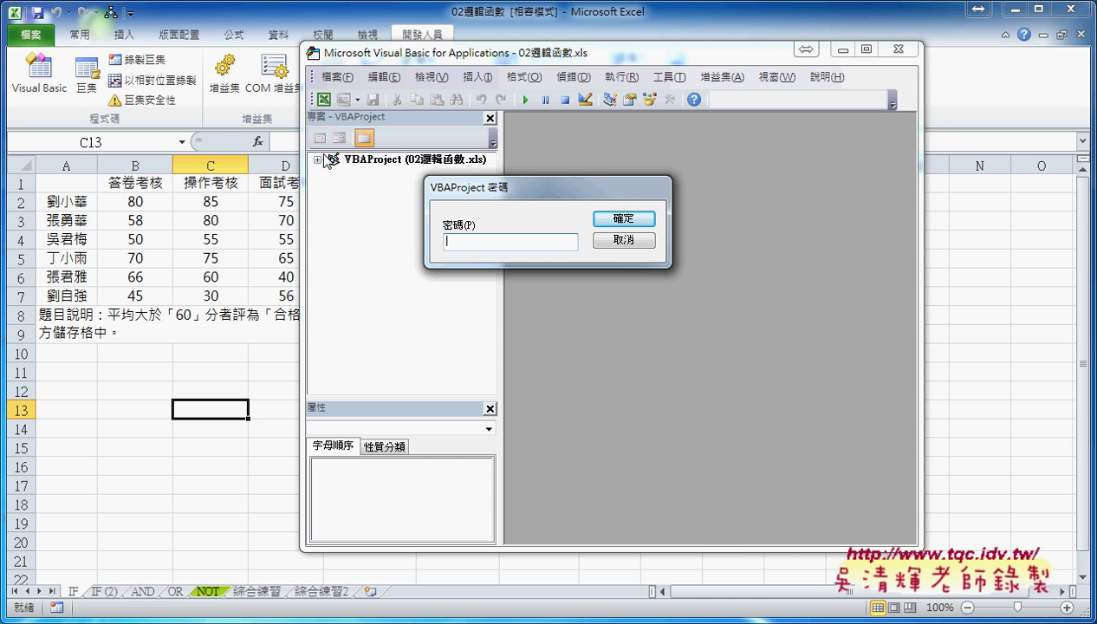
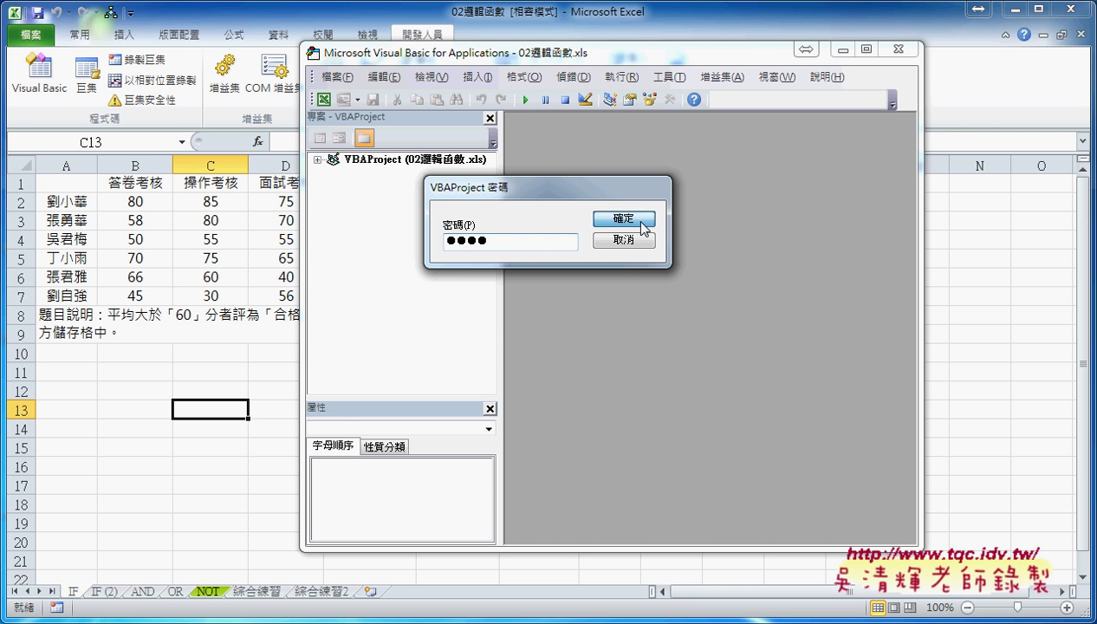
- Enter the project password, dismiss the incorrect-password warning, and retype it to unlock VBAProject
{"action": "left_click", "coordinate": [623, 218]}
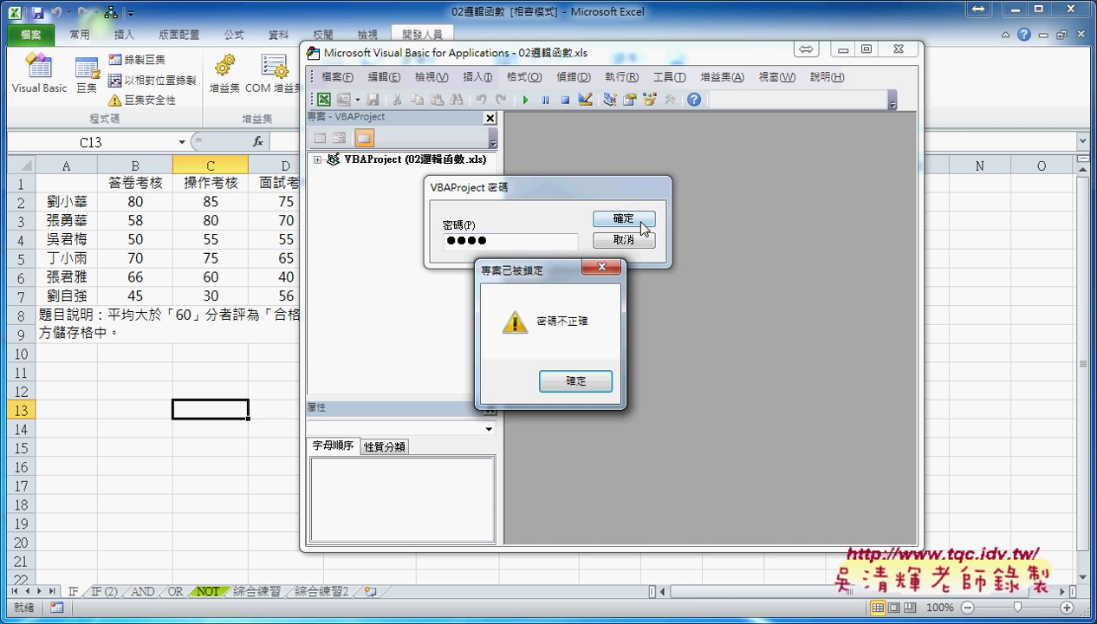
{"action": "left_click", "coordinate": [581, 381]}
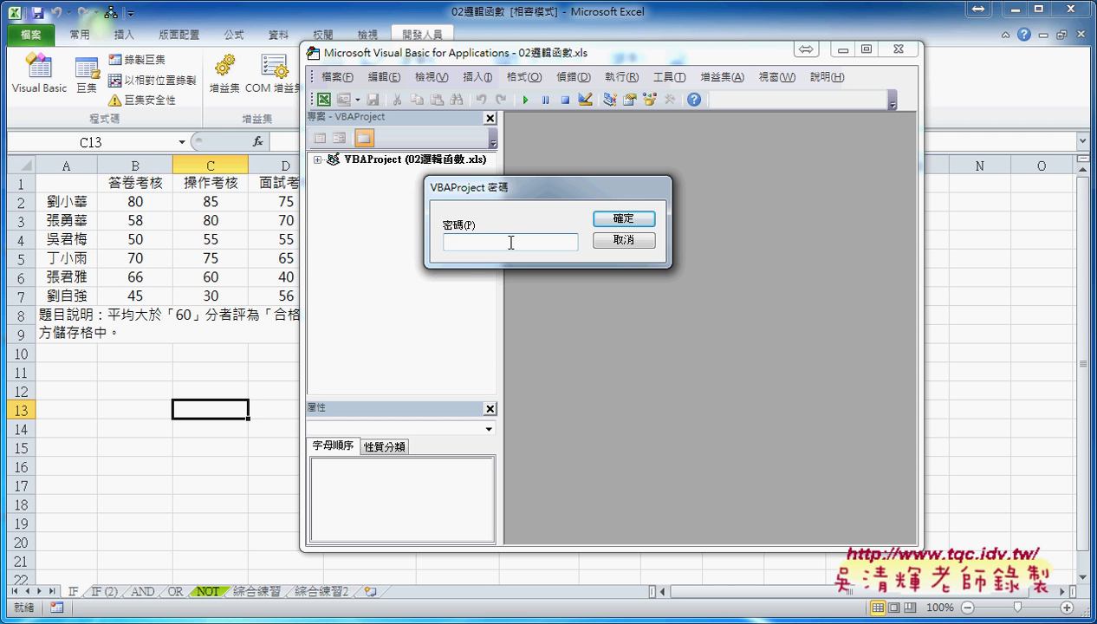
{"action": "key", "text": "Return"}
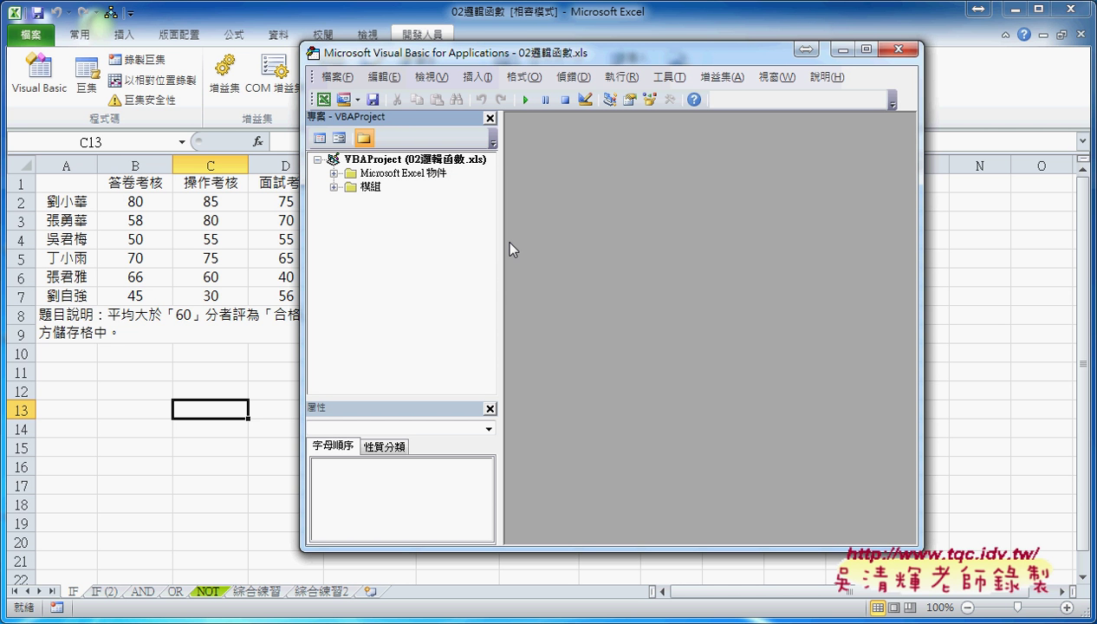
- Expand the Modules folder and open the Protection tab of VBAProject Properties
{"action": "double_click", "coordinate": [372, 188]}
{"action": "right_click", "coordinate": [440, 159]}
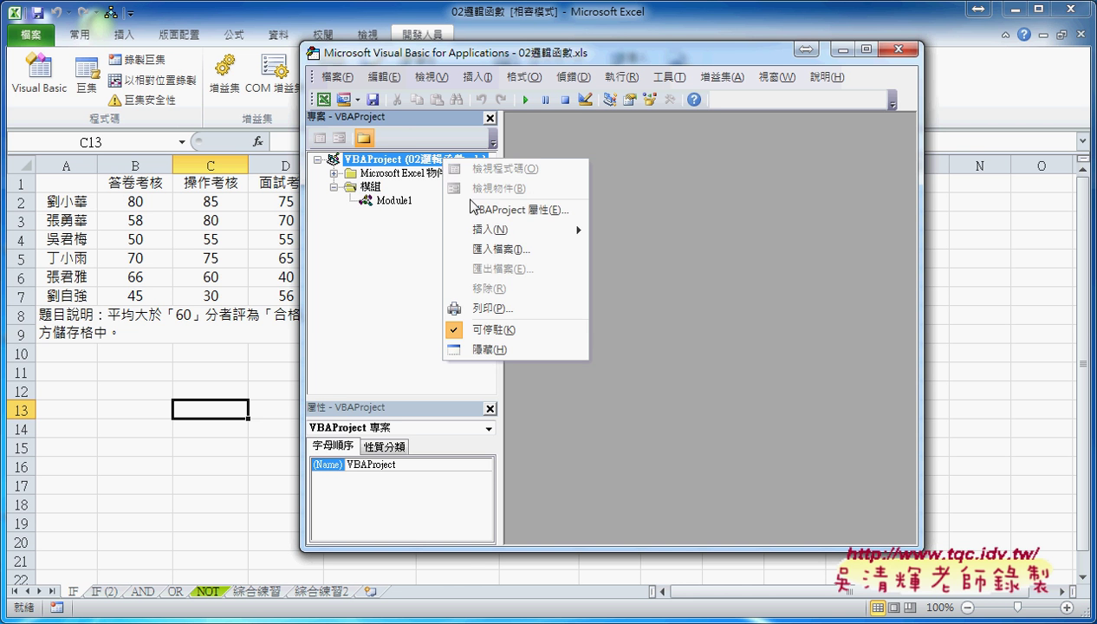
{"action": "left_click", "coordinate": [526, 211]}
{"action": "left_click", "coordinate": [436, 143]}
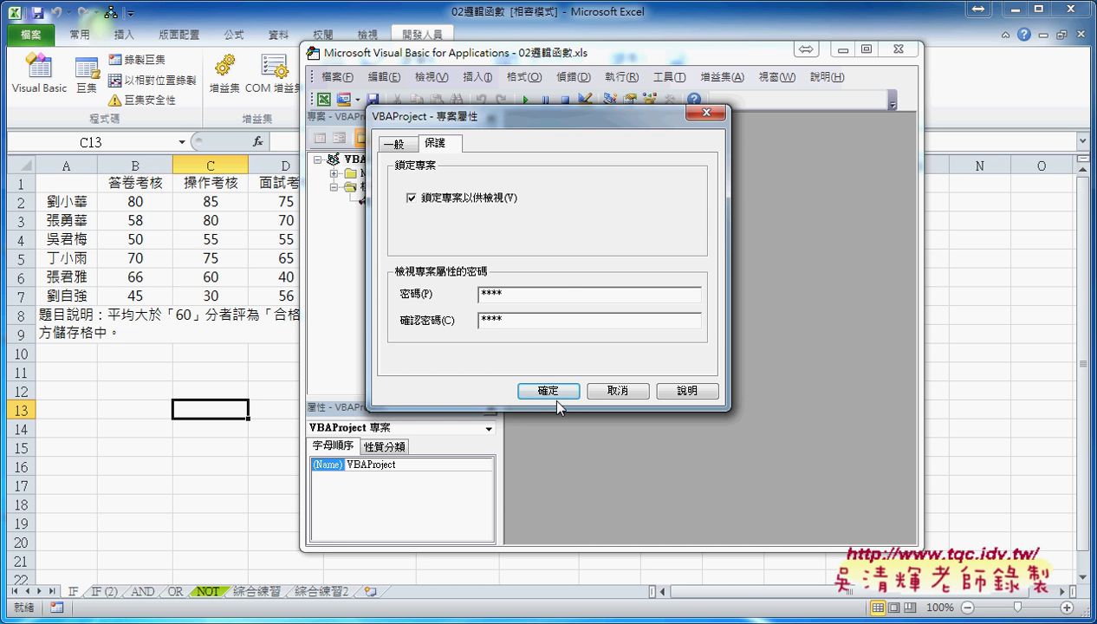
- Untick Lock project for viewing, then cancel without saving changes and close the VBA editor
{"action": "left_click", "coordinate": [453, 204]}
{"action": "double_click", "coordinate": [509, 294]}
{"action": "double_click", "coordinate": [509, 319]}
{"action": "left_click", "coordinate": [618, 390]}
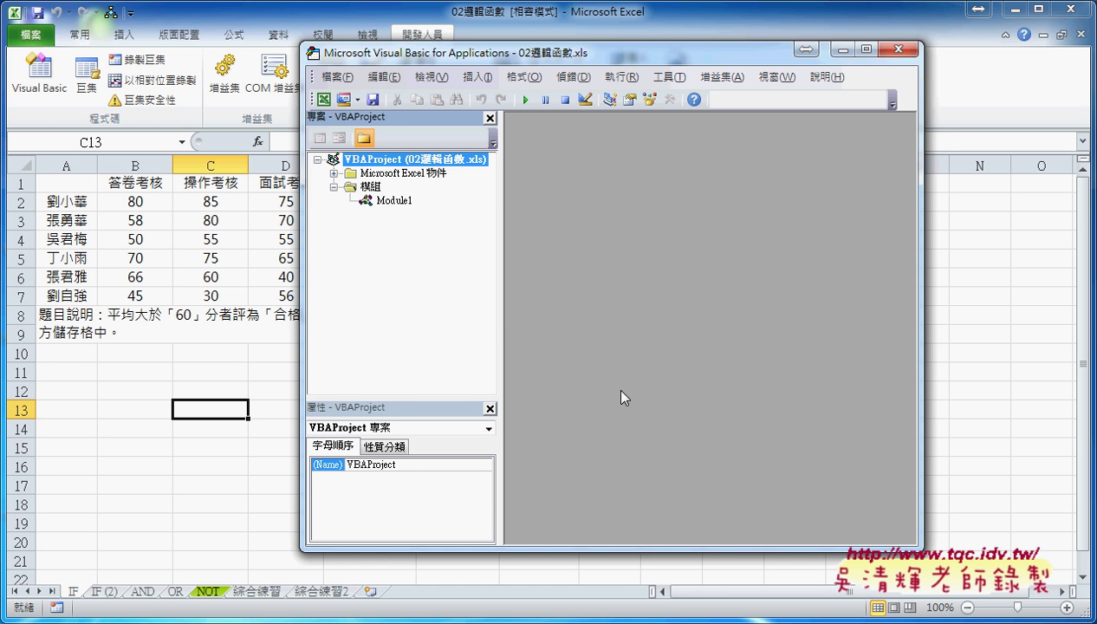
{"action": "left_click", "coordinate": [901, 54]}
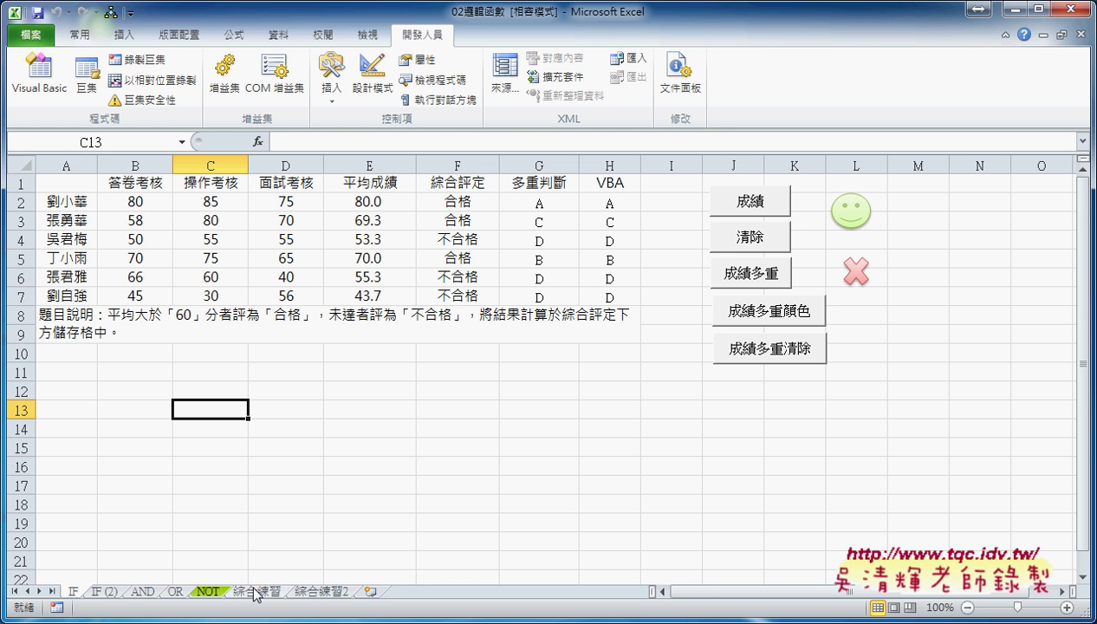
{"action": "mouse_move", "coordinate": [184, 617]}
{"action": "left_click", "coordinate": [199, 554]}
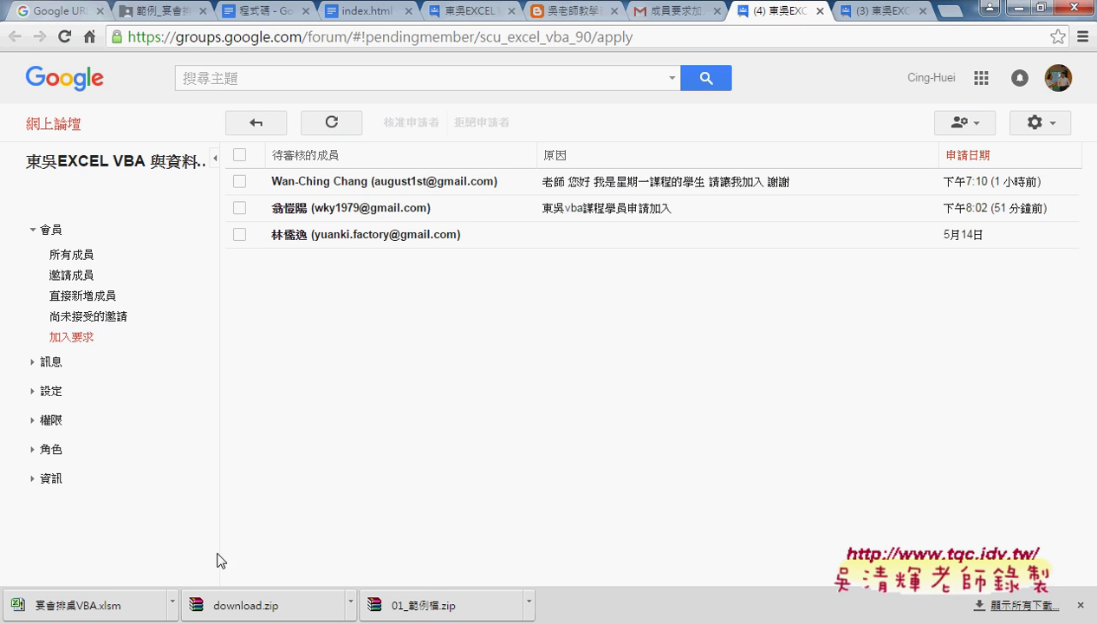
{"action": "left_click", "coordinate": [246, 19]}
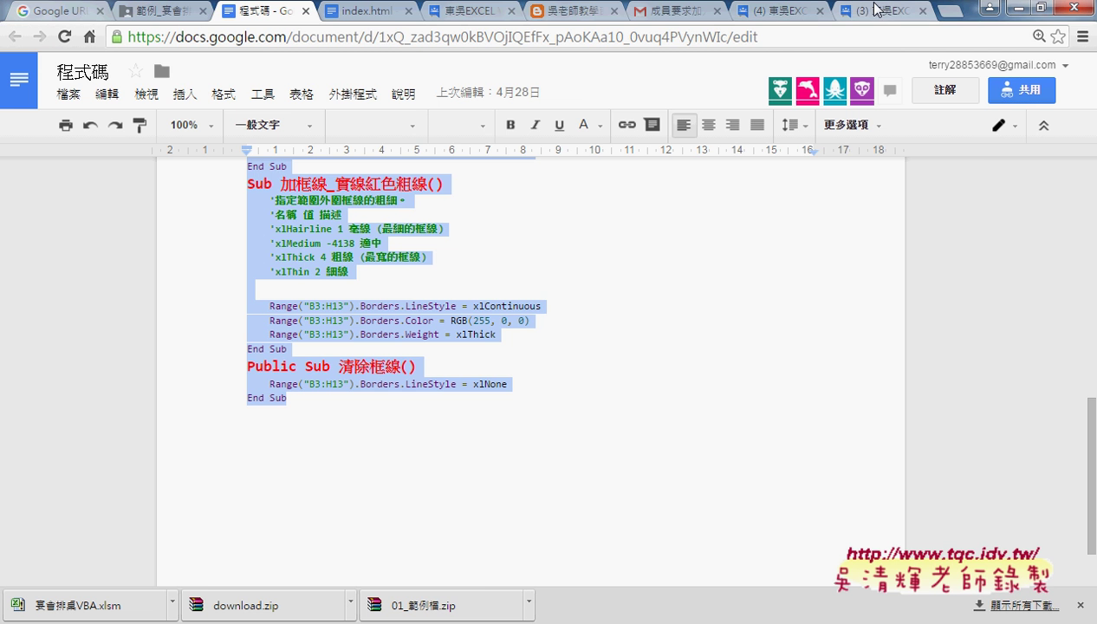
{"action": "left_click", "coordinate": [364, 10]}
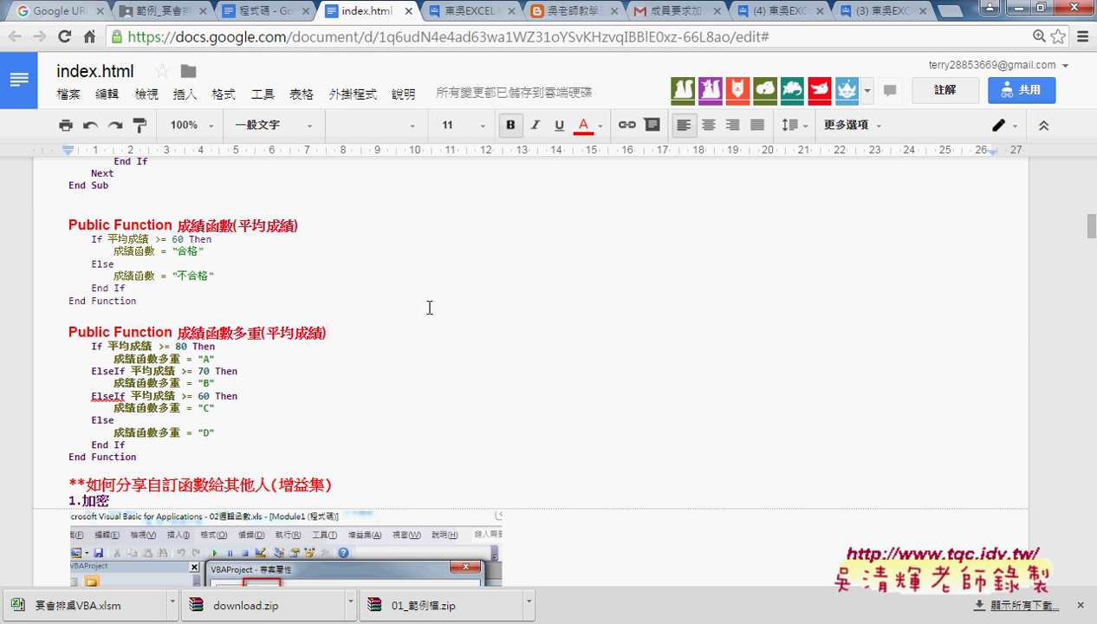
{"action": "scroll", "coordinate": [478, 317], "scroll_direction": "down", "scroll_amount": 2}
{"action": "scroll", "coordinate": [478, 317], "scroll_direction": "down", "scroll_amount": 1}
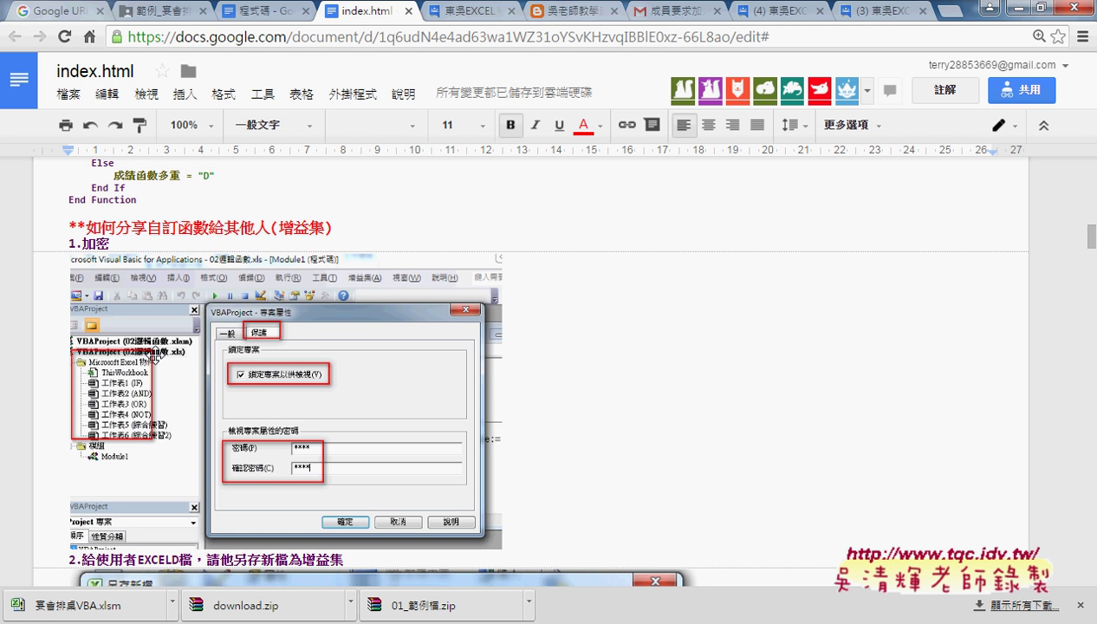
{"action": "left_click_drag", "start_coordinate": [119, 243], "coordinate": [69, 242]}
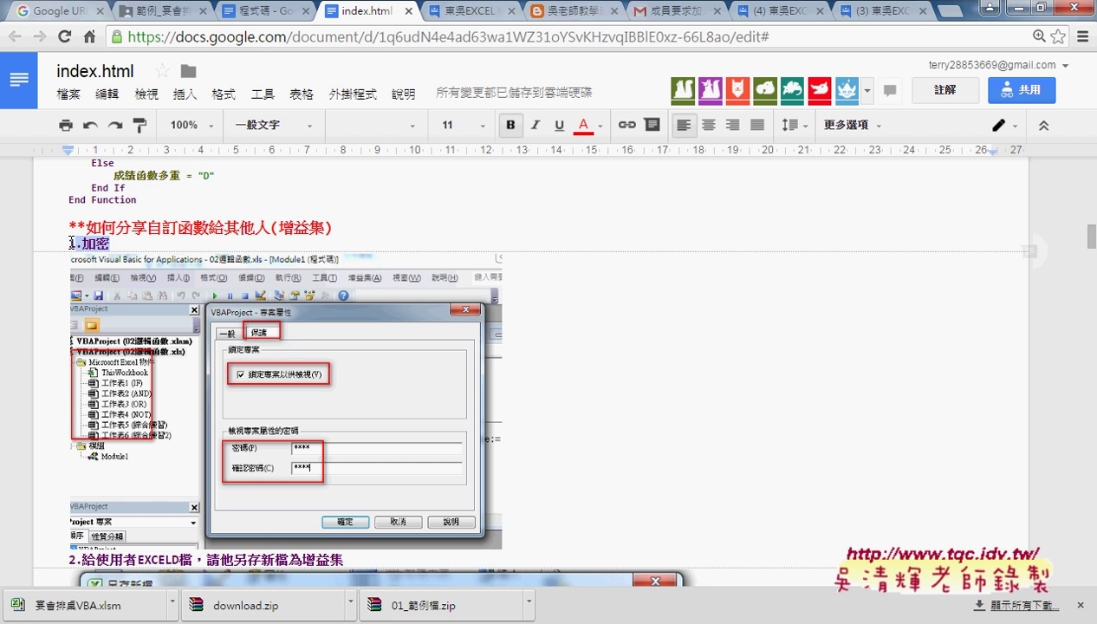
{"action": "scroll", "coordinate": [640, 357], "scroll_direction": "down", "scroll_amount": 1}
{"action": "scroll", "coordinate": [694, 351], "scroll_direction": "down", "scroll_amount": 1}
{"action": "scroll", "coordinate": [825, 347], "scroll_direction": "down", "scroll_amount": 1}
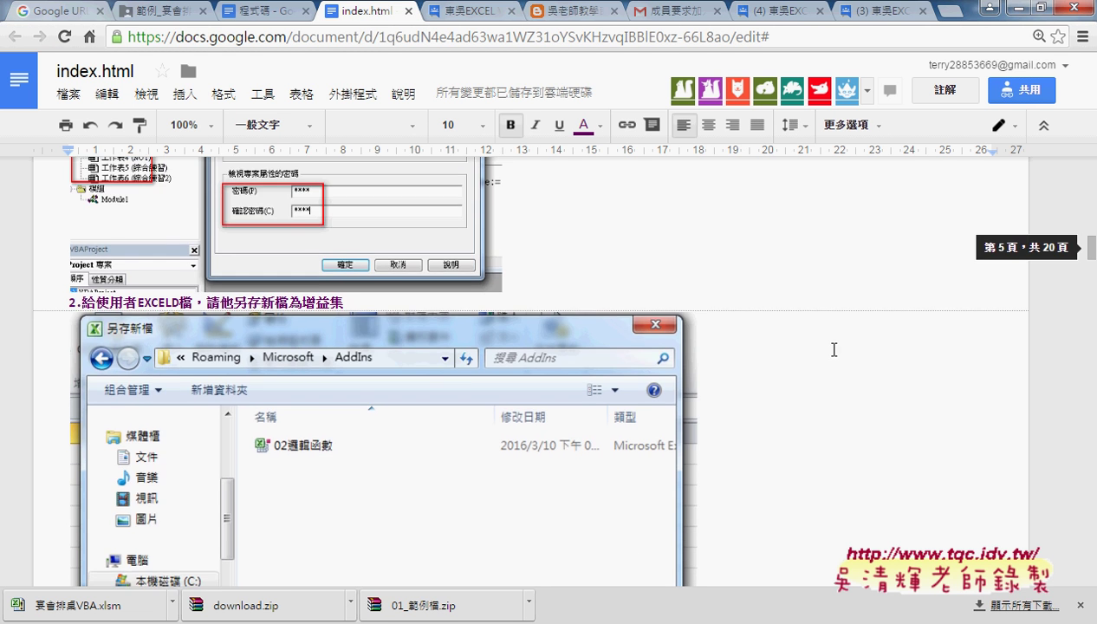
{"action": "scroll", "coordinate": [795, 346], "scroll_direction": "down", "scroll_amount": 1}
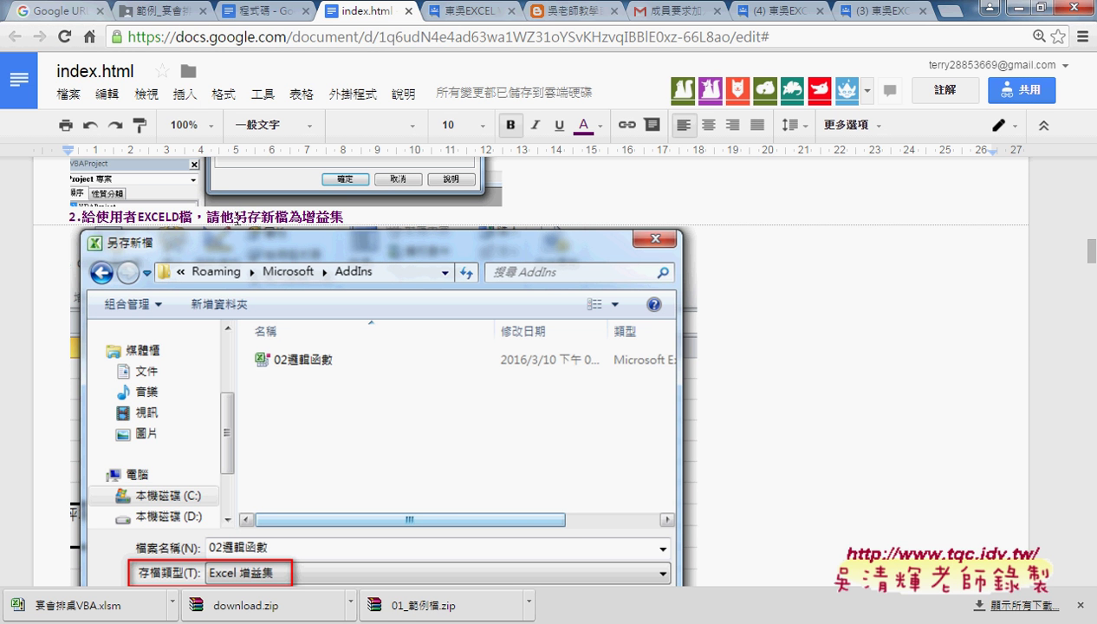
{"action": "left_click_drag", "start_coordinate": [232, 217], "coordinate": [343, 216]}
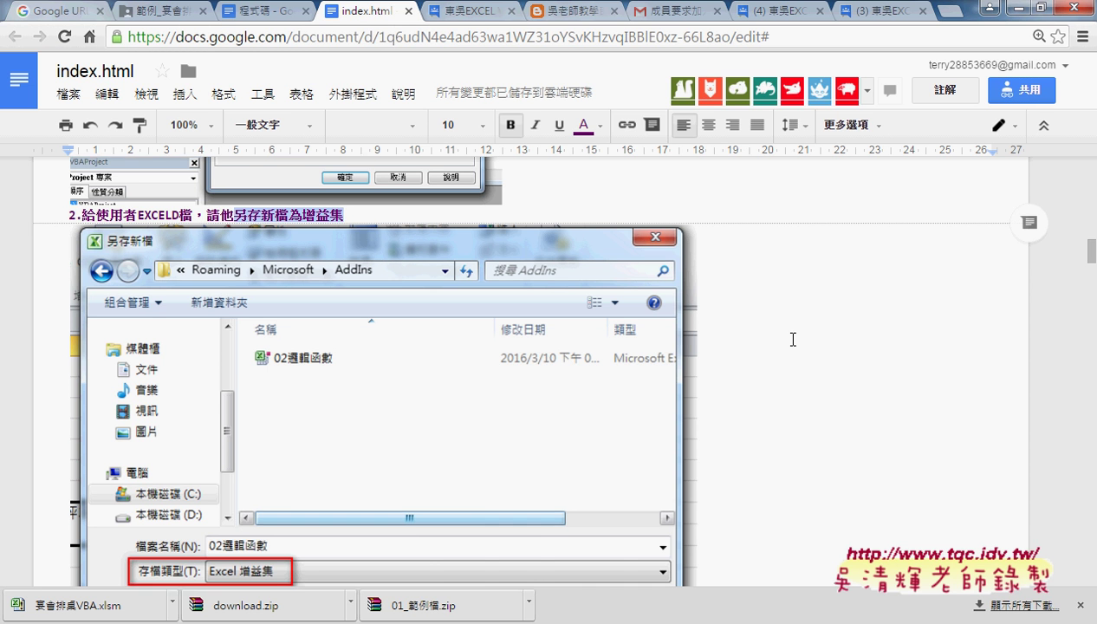
{"action": "scroll", "coordinate": [793, 338], "scroll_direction": "down", "scroll_amount": 2}
{"action": "scroll", "coordinate": [788, 338], "scroll_direction": "down", "scroll_amount": 2}
{"action": "scroll", "coordinate": [690, 339], "scroll_direction": "down", "scroll_amount": 1}
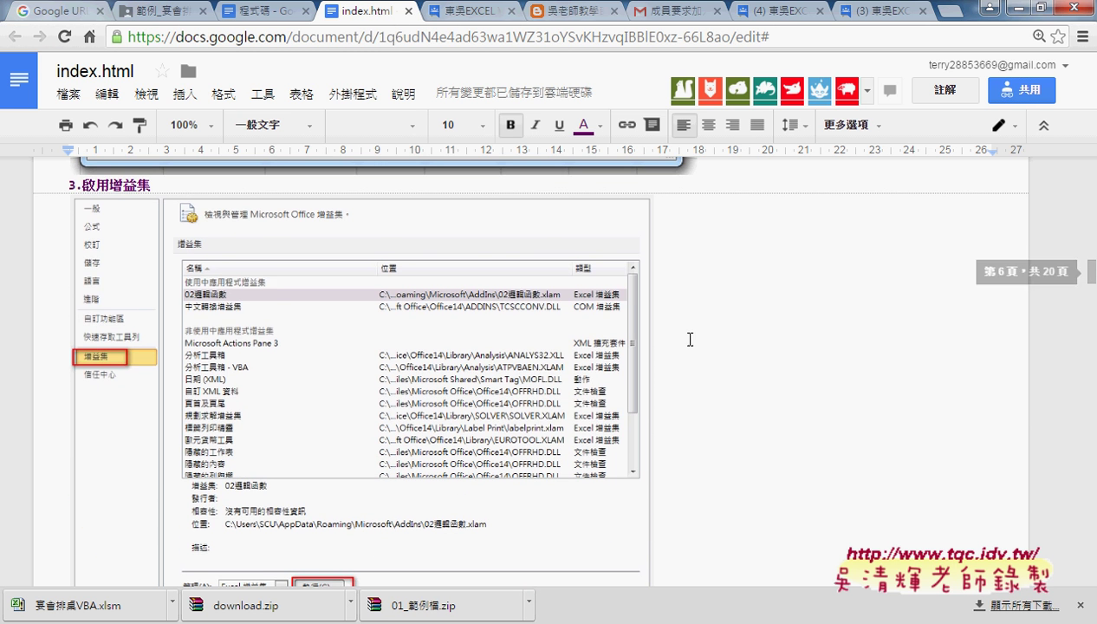
{"action": "left_click_drag", "start_coordinate": [97, 184], "coordinate": [162, 182]}
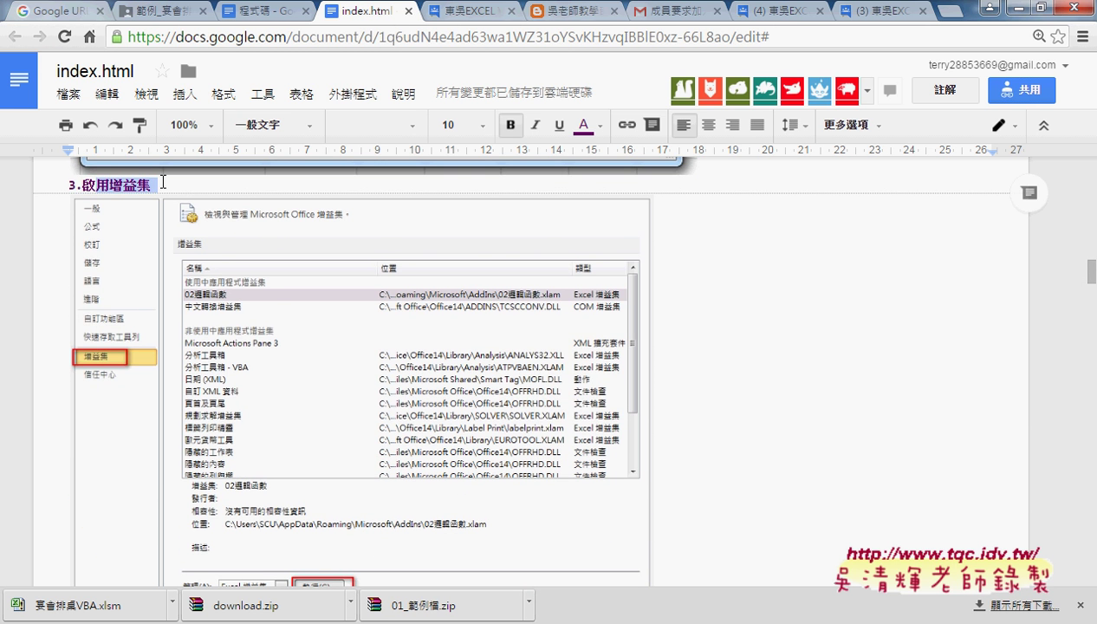
{"action": "scroll", "coordinate": [631, 433], "scroll_direction": "down", "scroll_amount": 2}
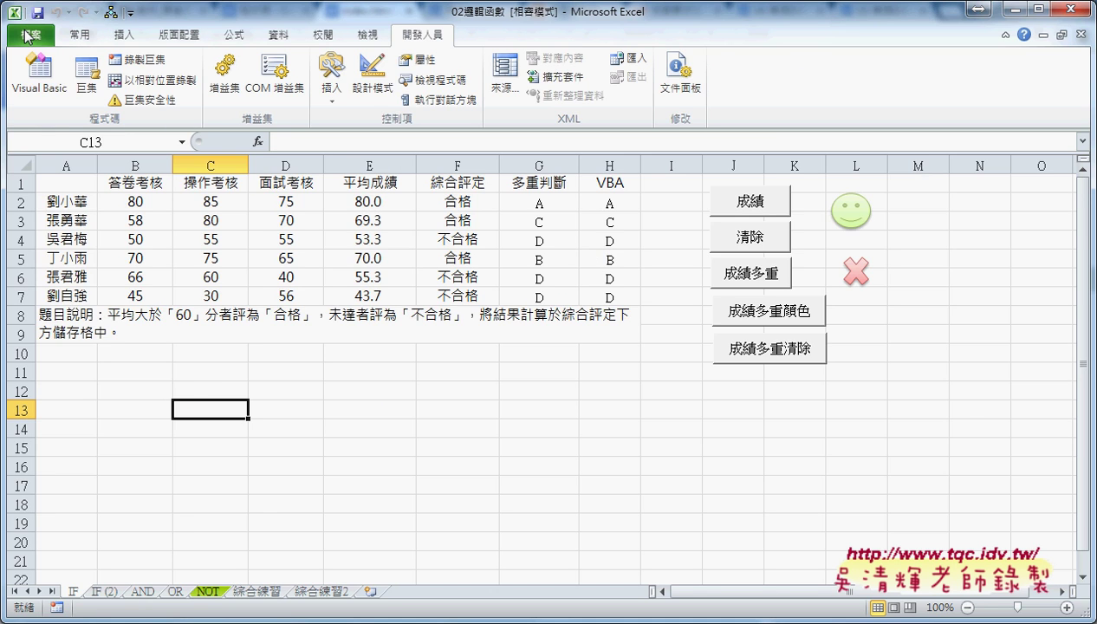
- Save the workbook to the Desktop as an Excel 增益集 (Excel Add-In) file named 02邏輯函數
{"action": "left_click", "coordinate": [30, 37]}
{"action": "left_click", "coordinate": [62, 88]}
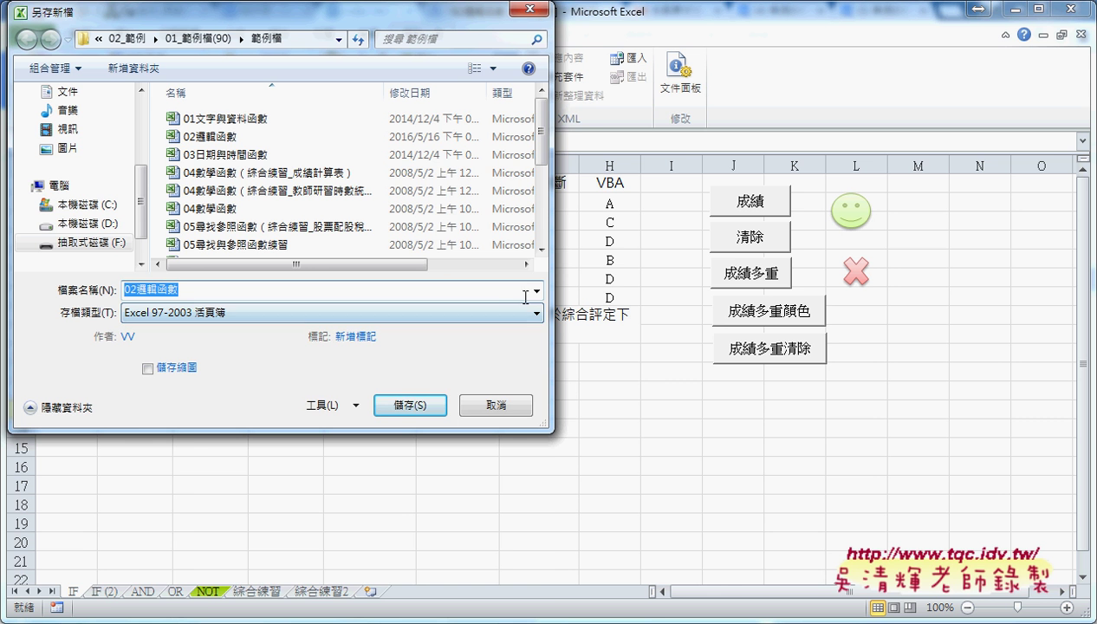
{"action": "left_click", "coordinate": [476, 314]}
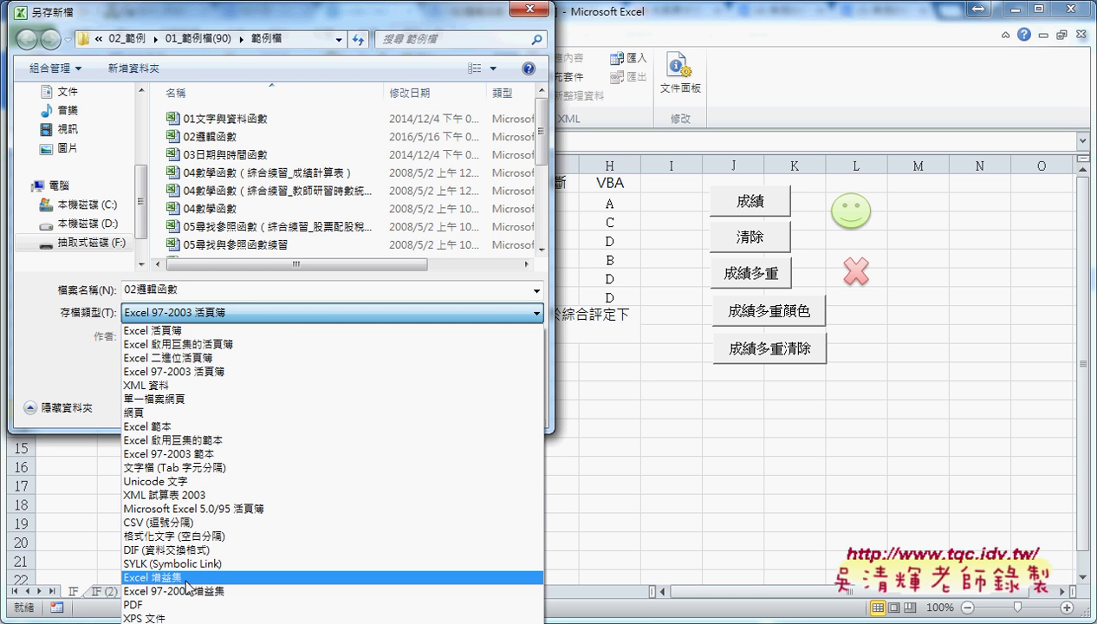
{"action": "left_click", "coordinate": [189, 577]}
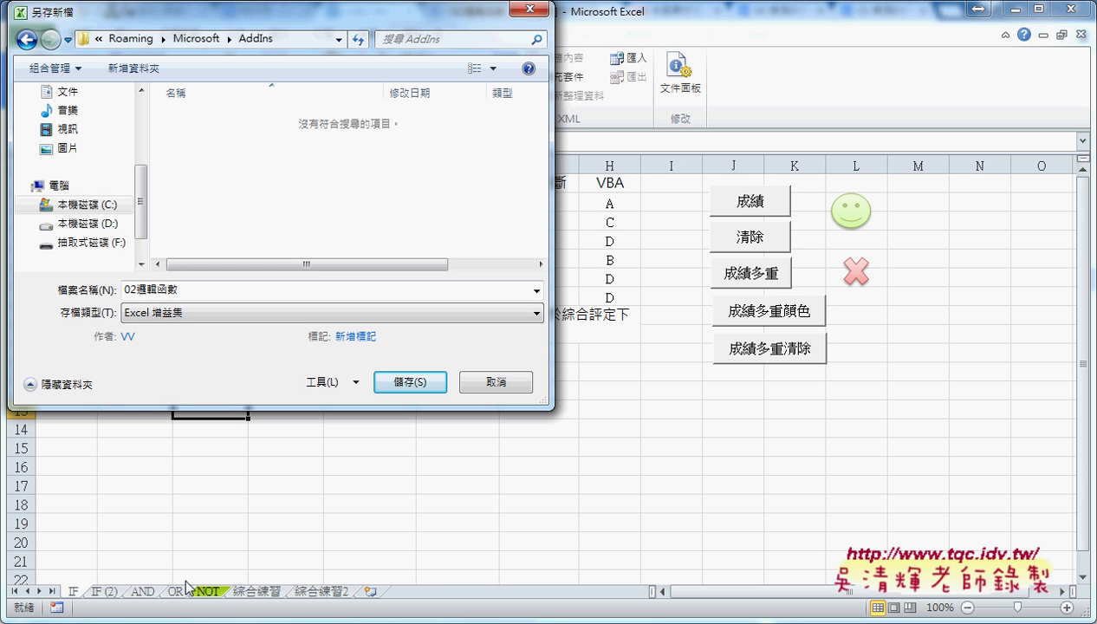
{"action": "left_click_drag", "start_coordinate": [142, 198], "coordinate": [143, 134]}
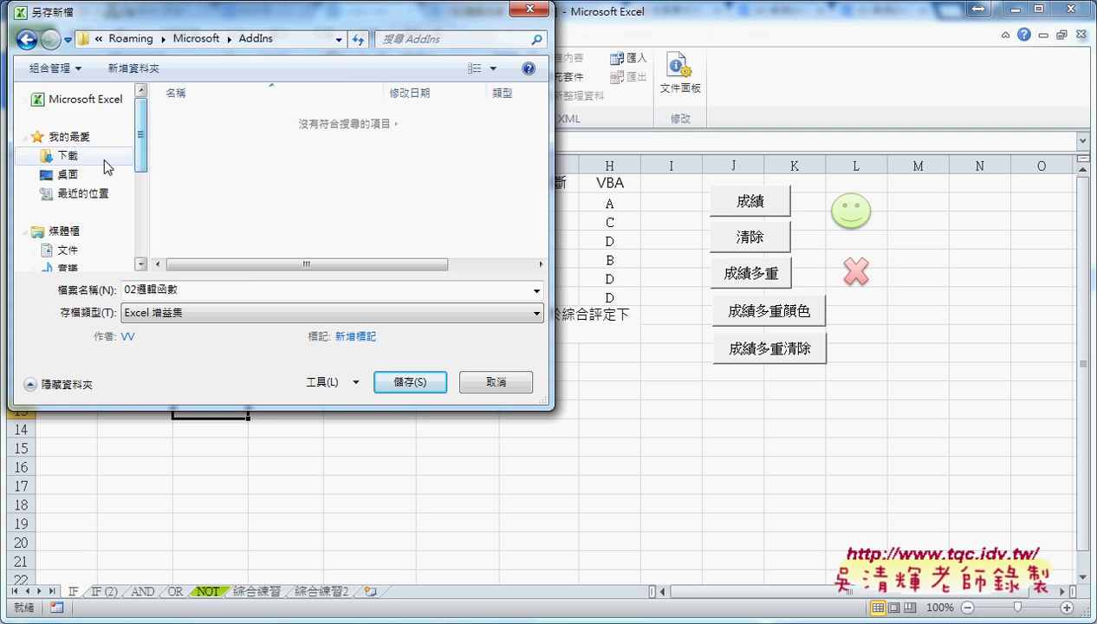
{"action": "left_click", "coordinate": [76, 177]}
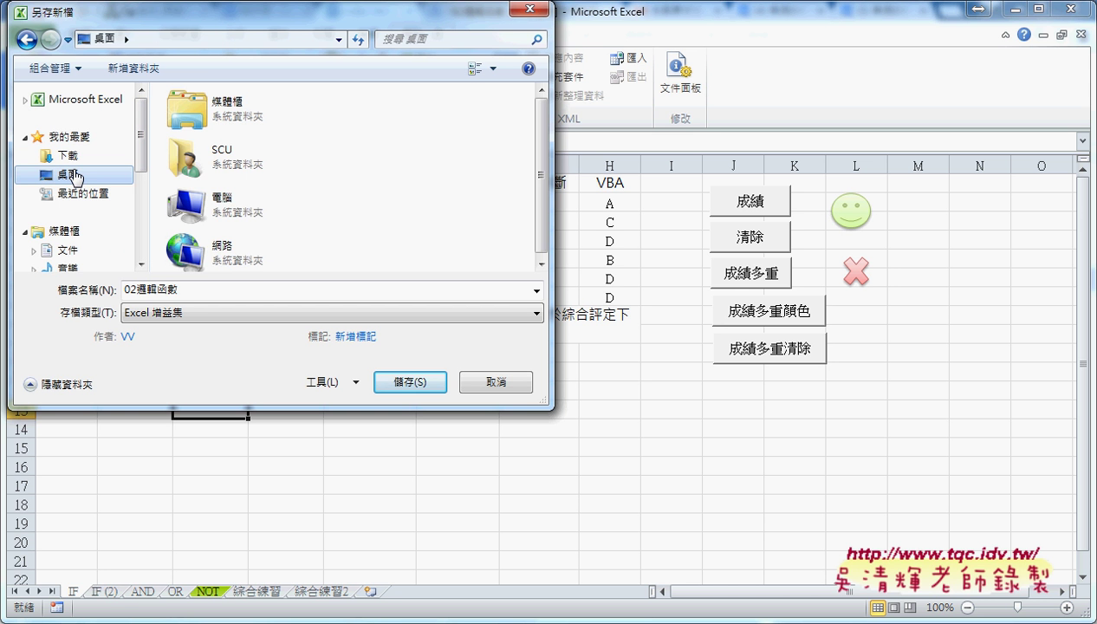
{"action": "left_click", "coordinate": [420, 384]}
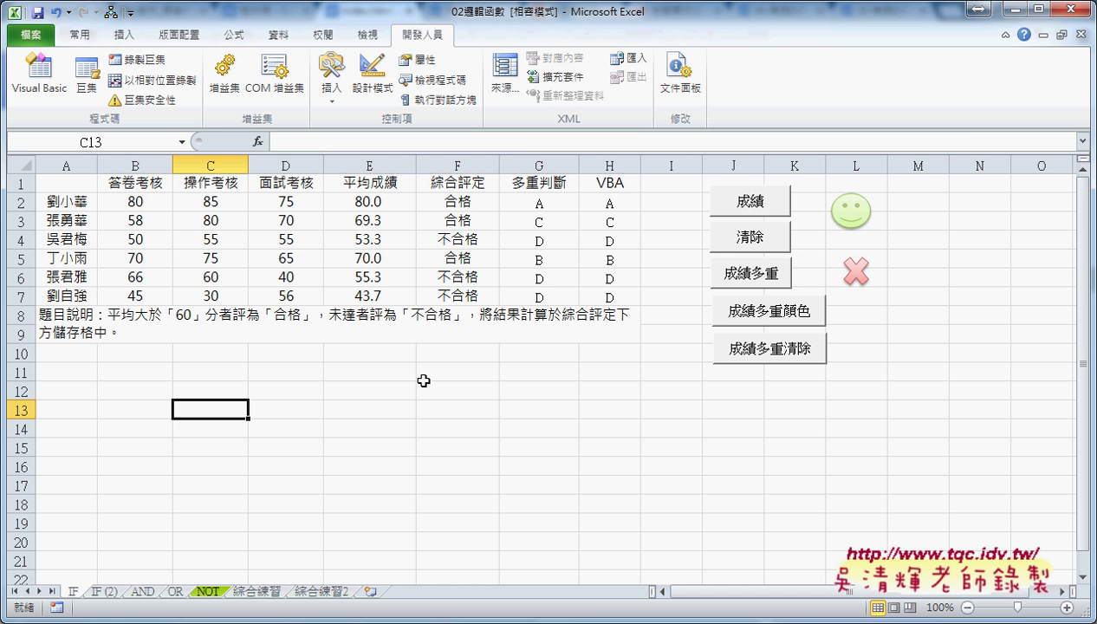
- Close Excel saving changes, minimize Chrome, and select the 02邏輯函數 add-in on the desktop
{"action": "left_click", "coordinate": [1072, 12]}
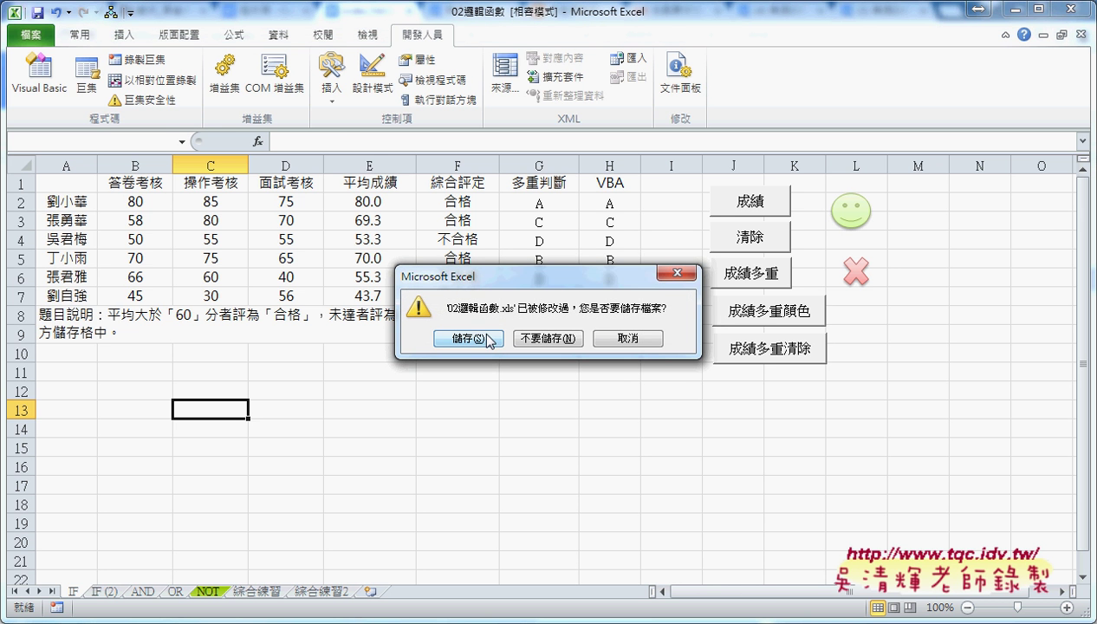
{"action": "left_click", "coordinate": [489, 338]}
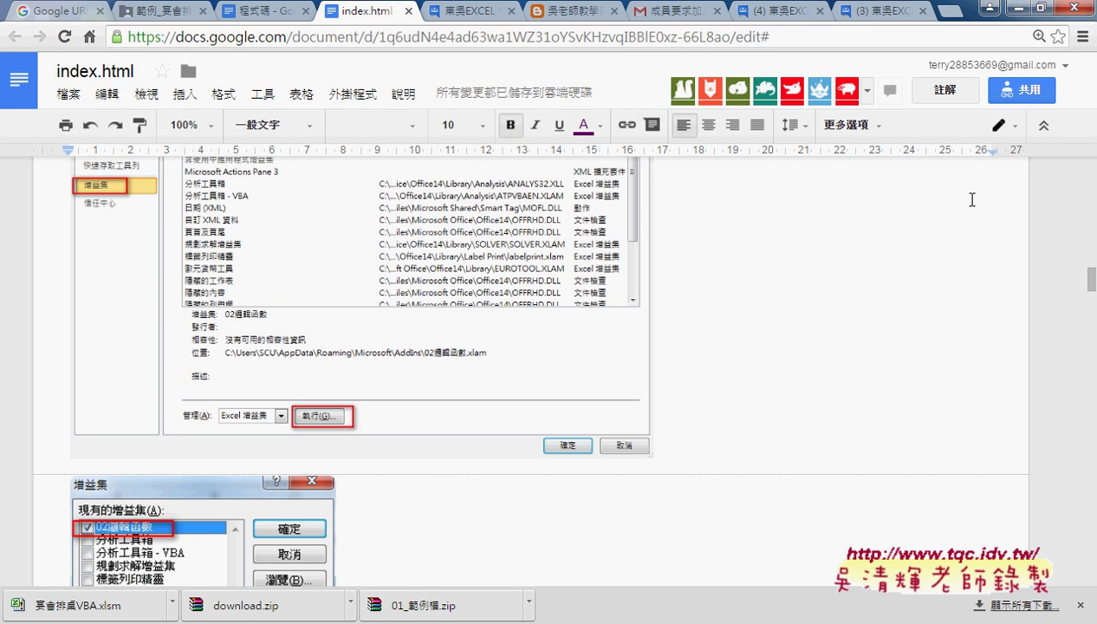
{"action": "left_click", "coordinate": [1010, 8]}
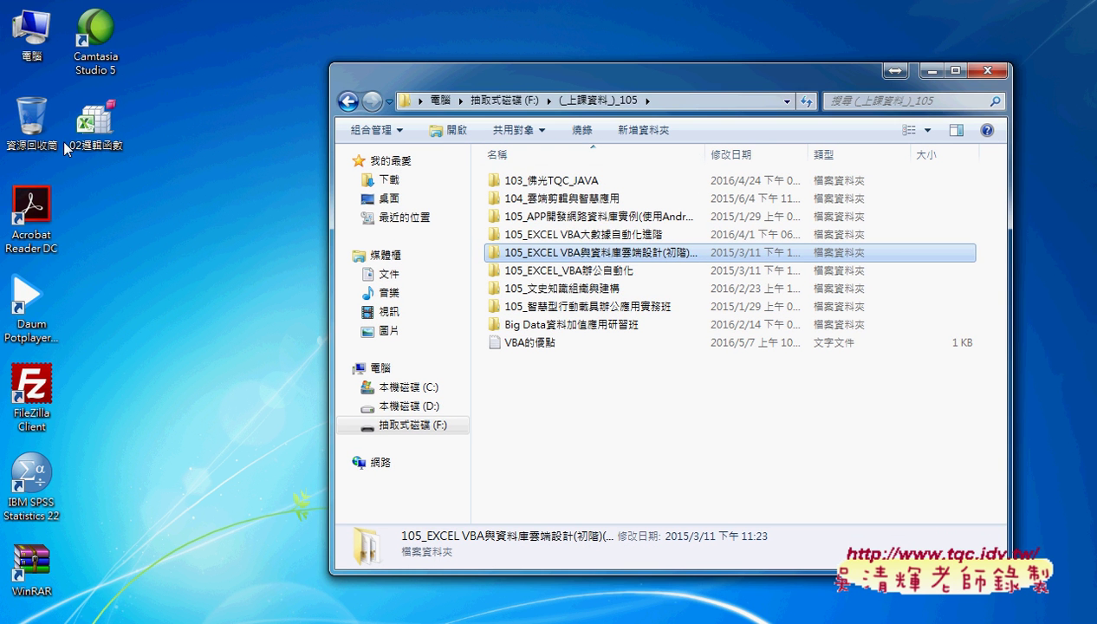
{"action": "left_click", "coordinate": [95, 121]}
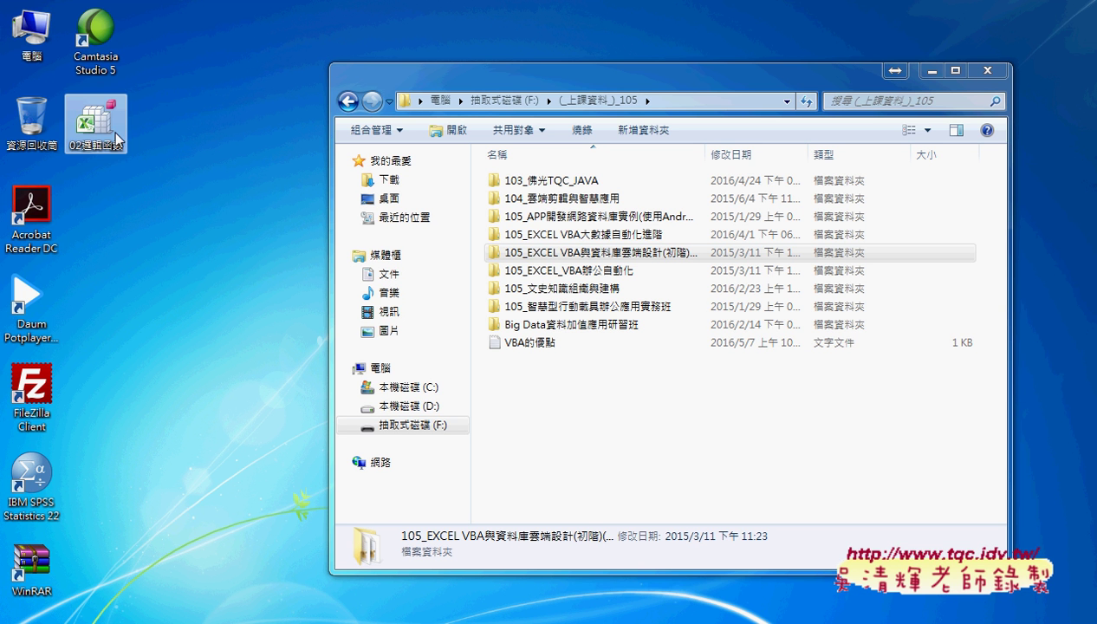
{"action": "mouse_move", "coordinate": [111, 128]}
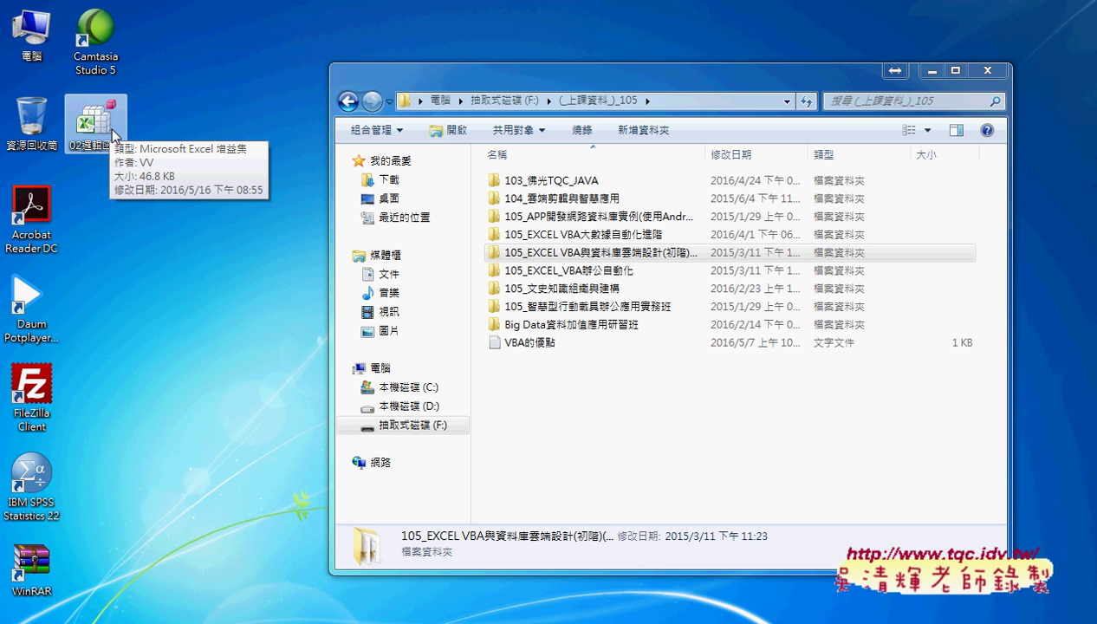
{"action": "double_click", "coordinate": [111, 127]}
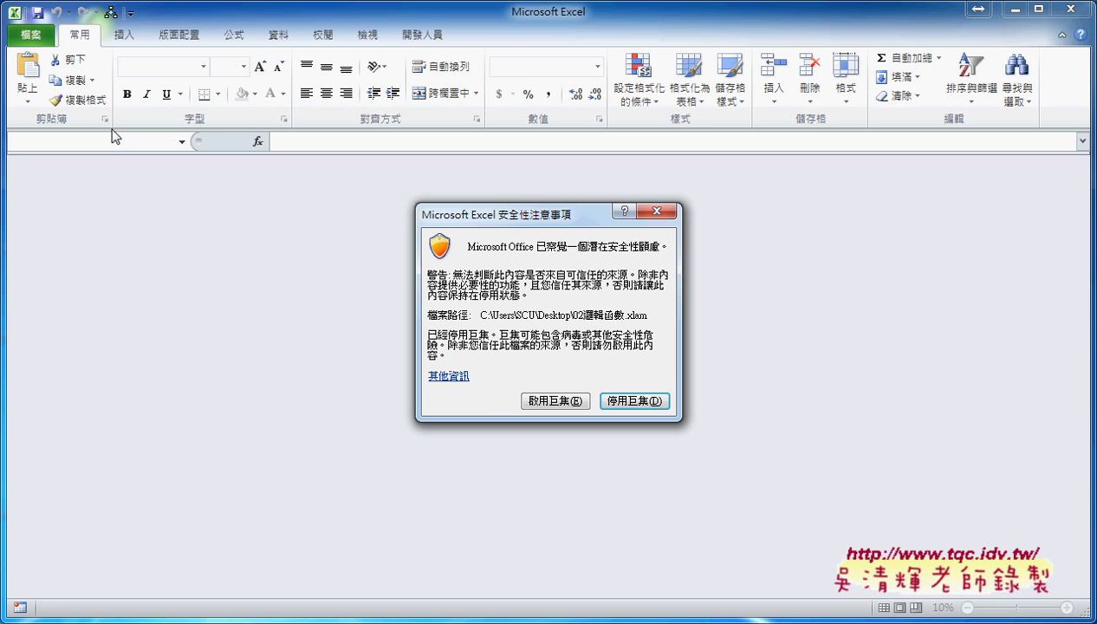
{"action": "left_click", "coordinate": [555, 401]}
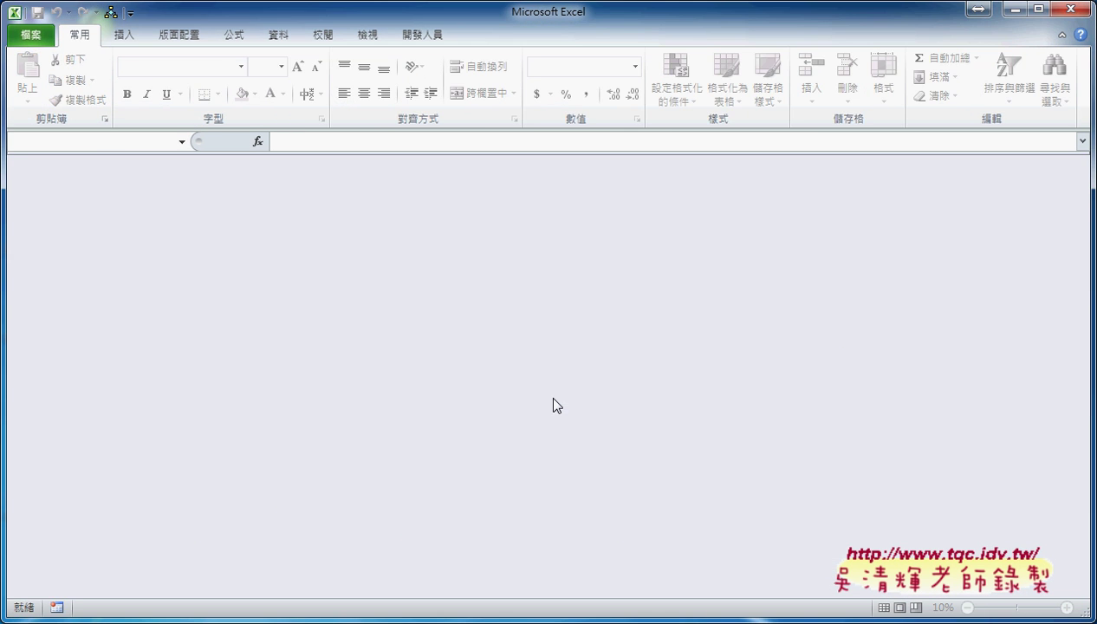
{"action": "left_click", "coordinate": [40, 45]}
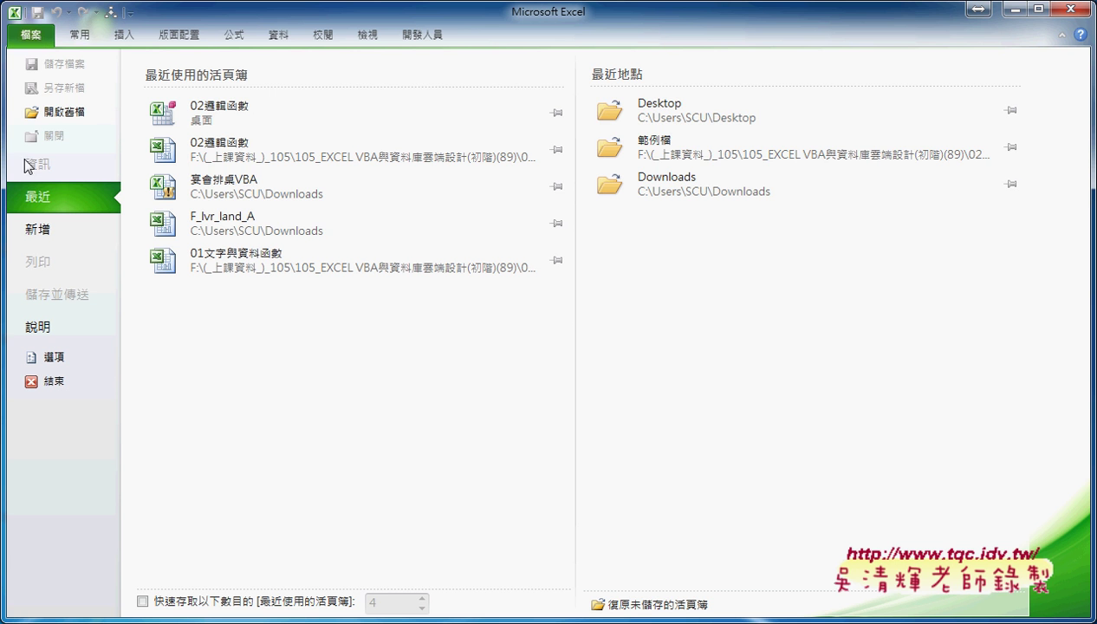
{"action": "left_click", "coordinate": [1073, 14]}
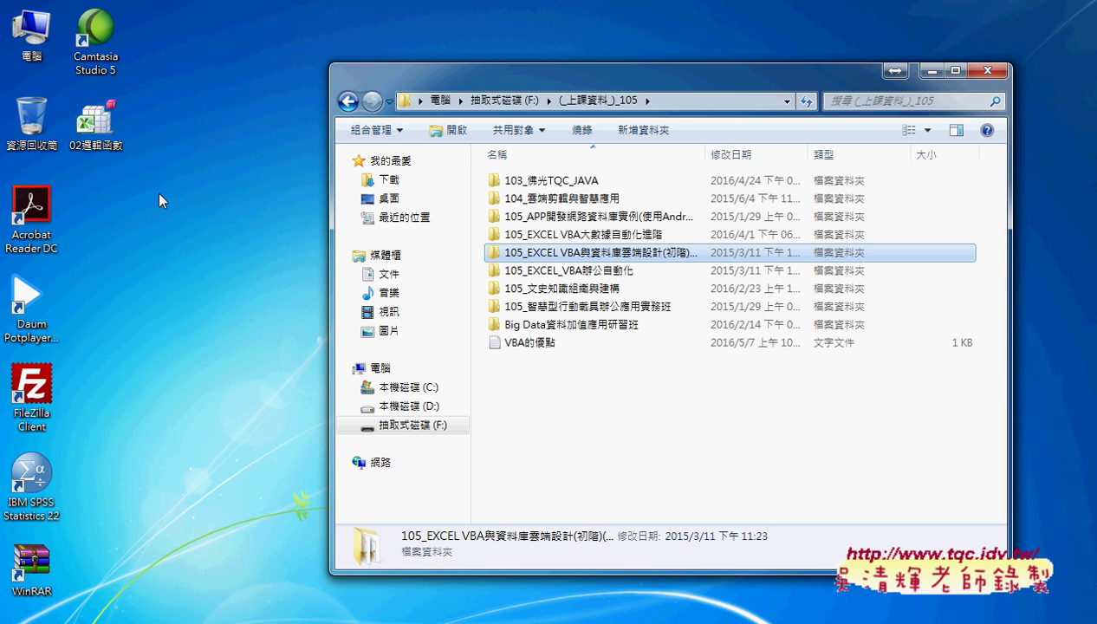
{"action": "double_click", "coordinate": [100, 139]}
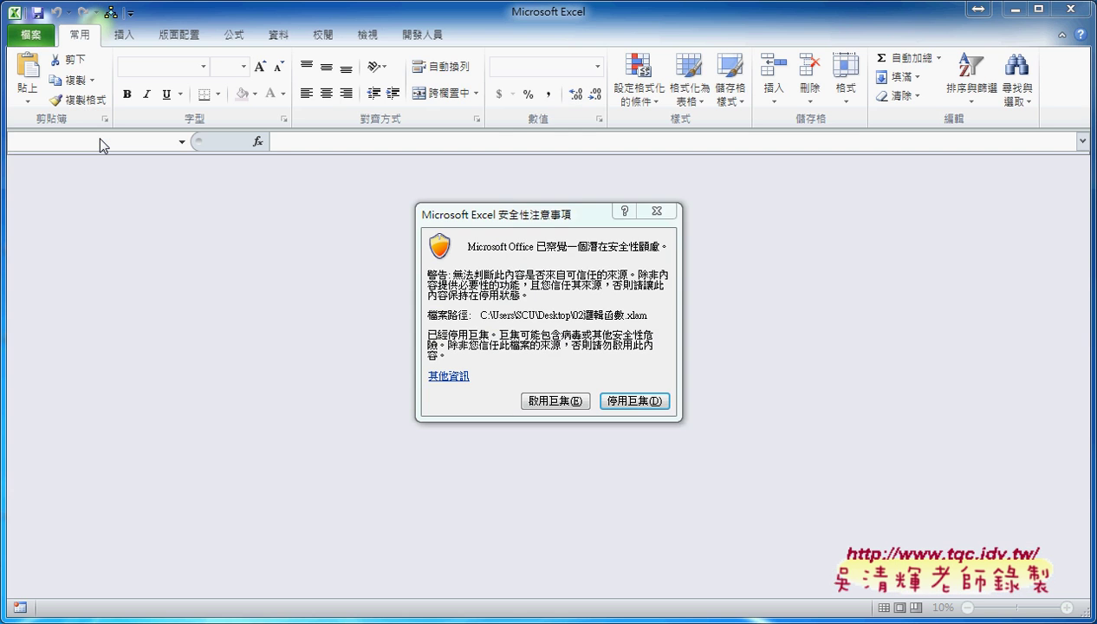
{"action": "left_click", "coordinate": [657, 210]}
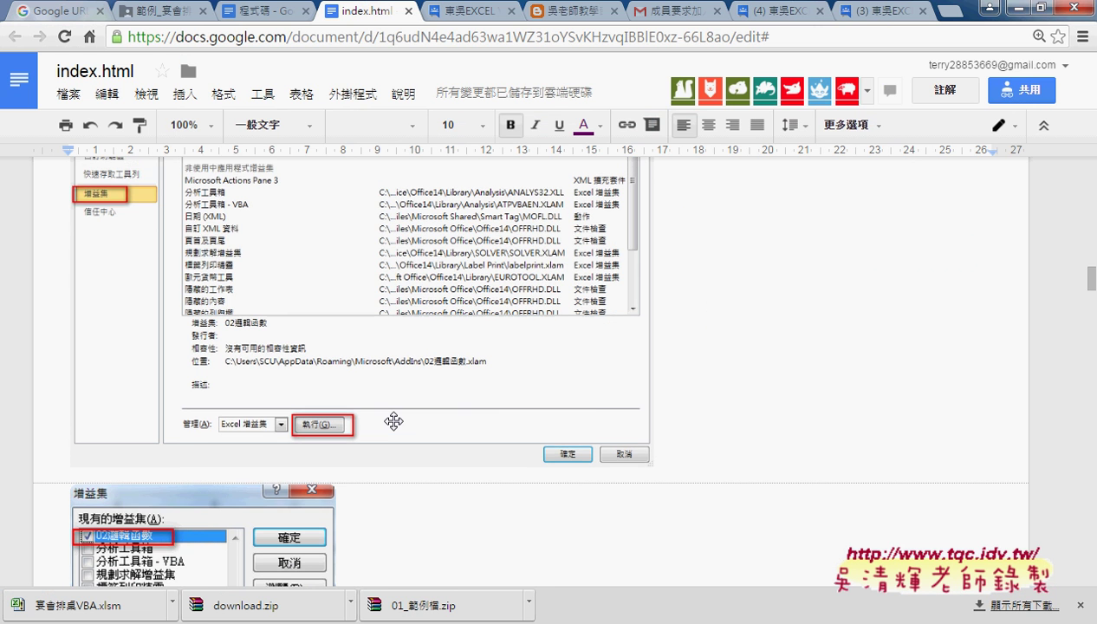
- Scroll the Google Docs notes back up to the Save As step, then minimize Chrome
{"action": "scroll", "coordinate": [393, 421], "scroll_direction": "up", "scroll_amount": 5}
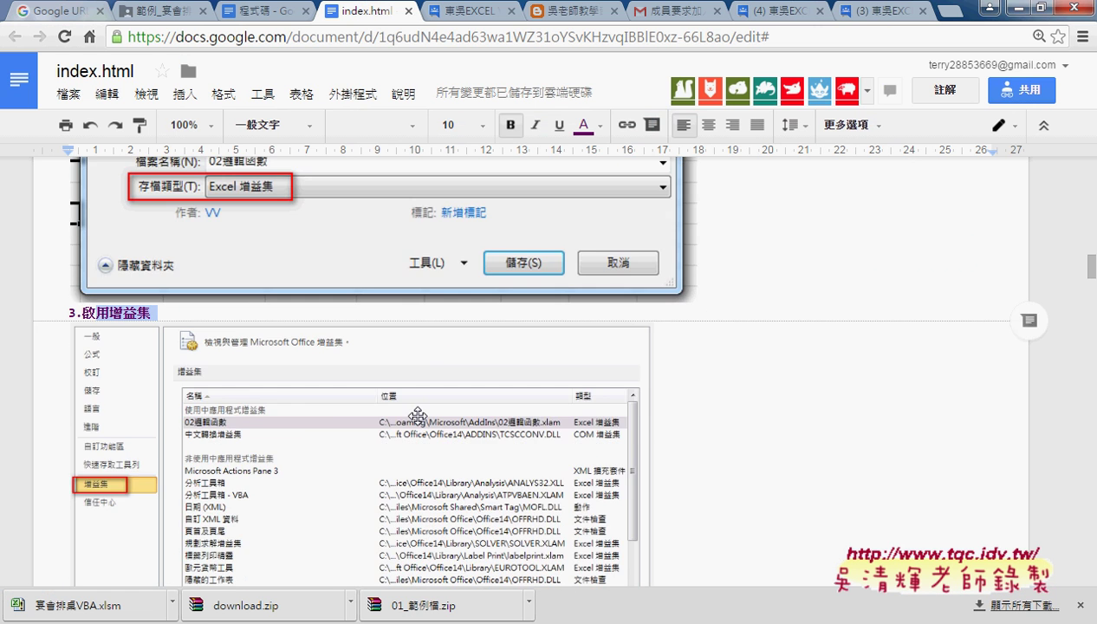
{"action": "scroll", "coordinate": [420, 415], "scroll_direction": "up", "scroll_amount": 2}
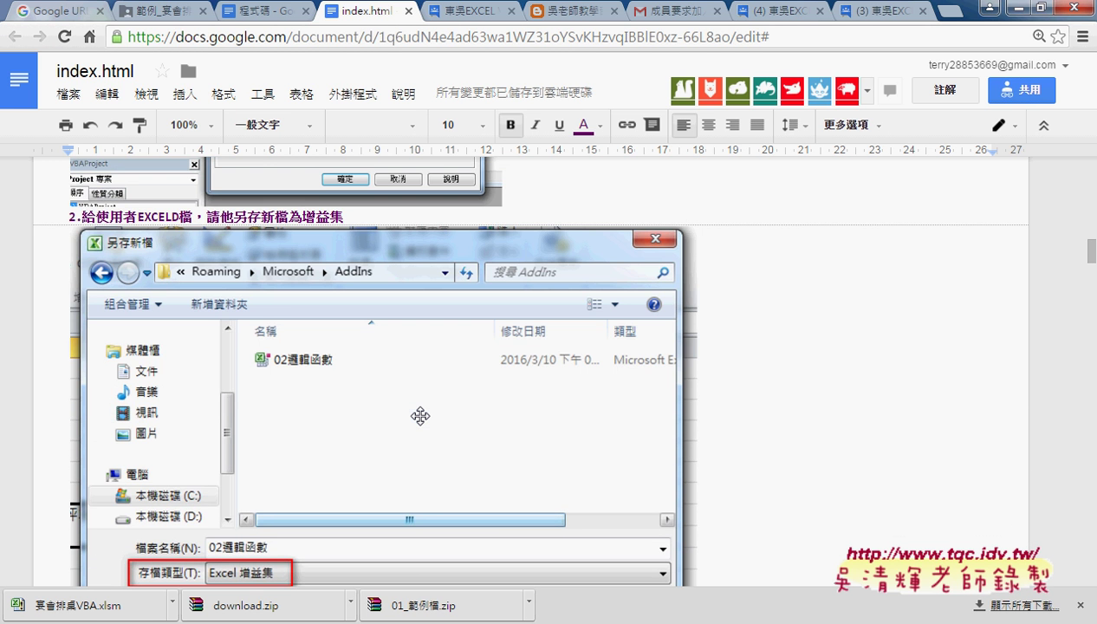
{"action": "scroll", "coordinate": [420, 416], "scroll_direction": "up", "scroll_amount": 2}
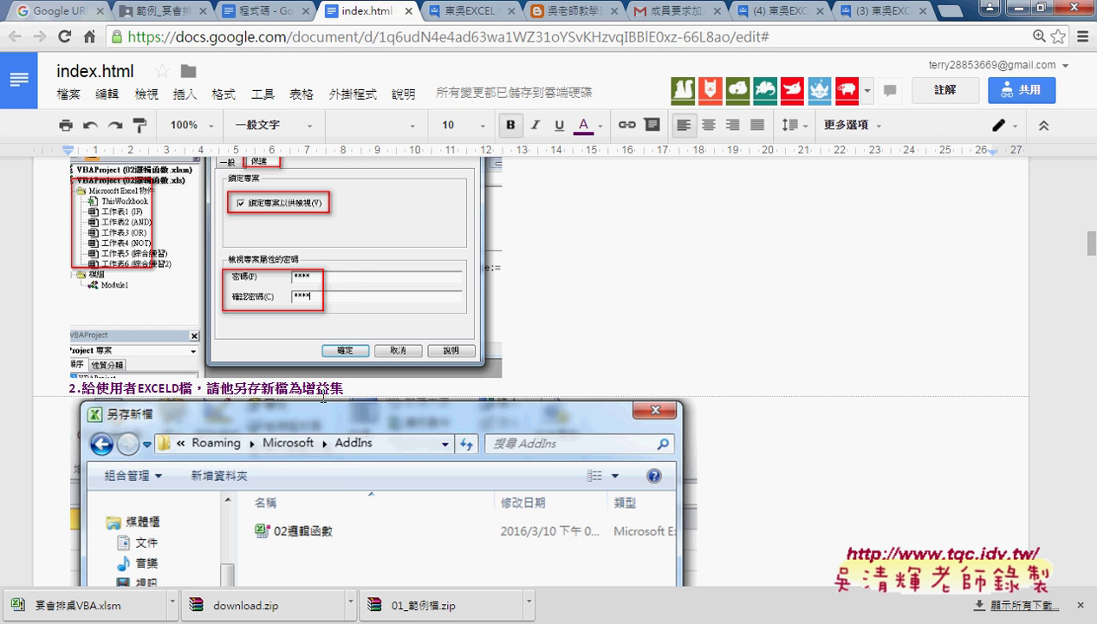
{"action": "left_click", "coordinate": [1007, 9]}
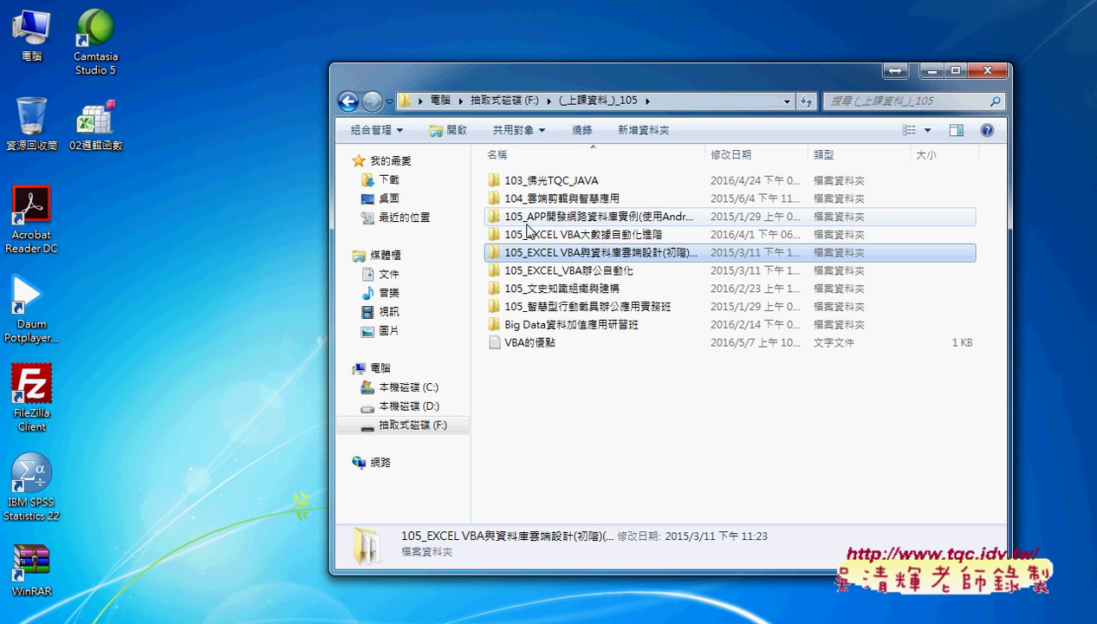
- Launch Excel 2010 from the Start menu and open 02邏輯函數 from the recent workbooks
{"action": "left_click", "coordinate": [18, 620]}
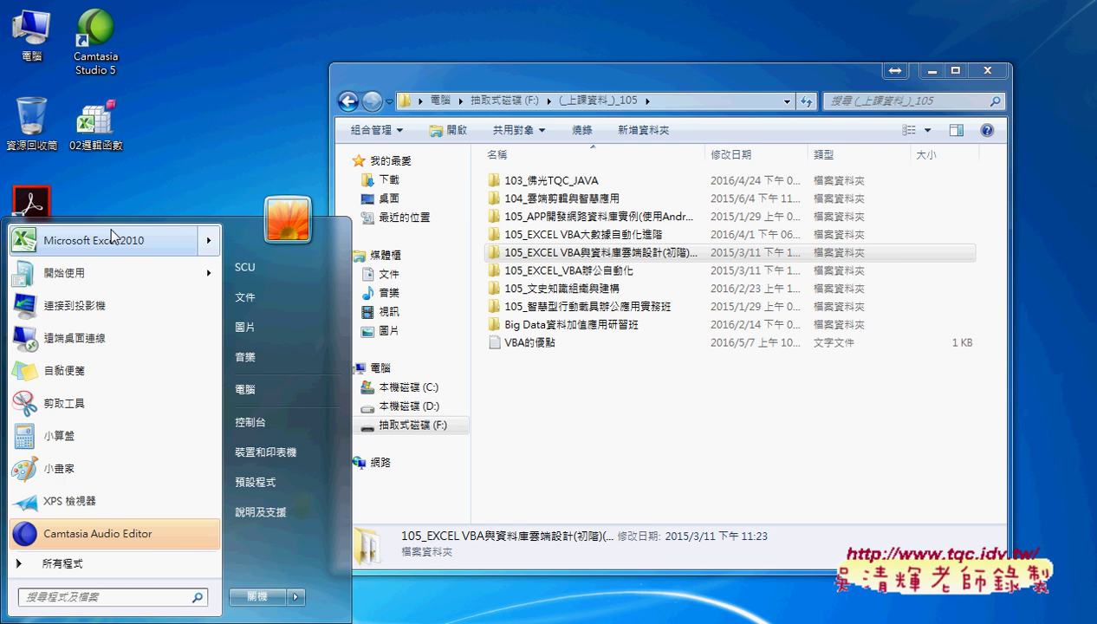
{"action": "left_click", "coordinate": [111, 240]}
{"action": "left_click", "coordinate": [31, 39]}
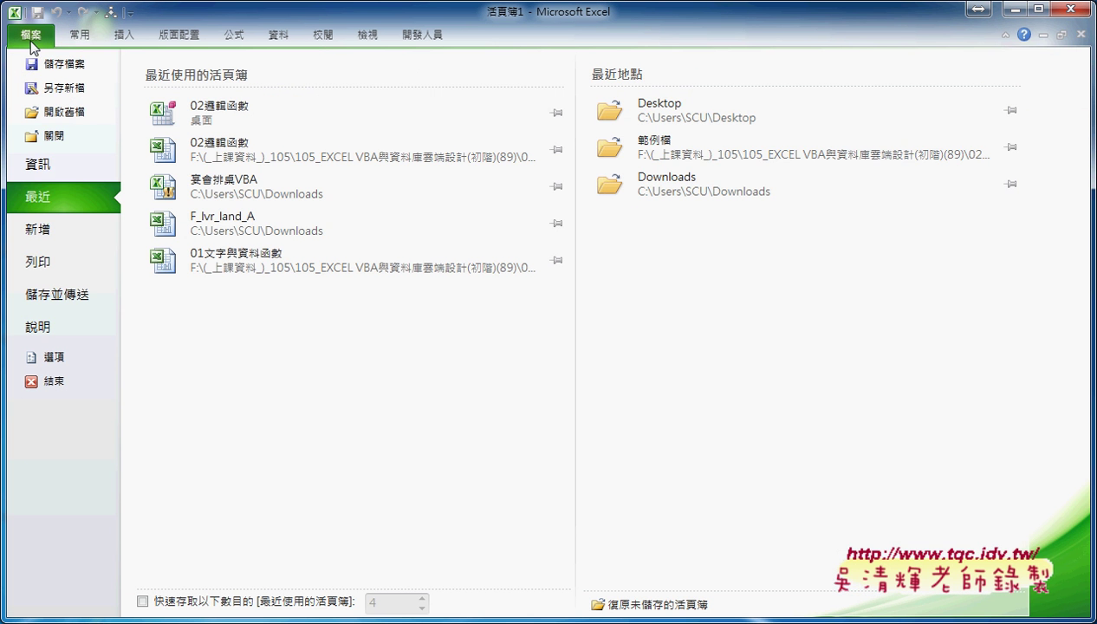
{"action": "left_click", "coordinate": [241, 152]}
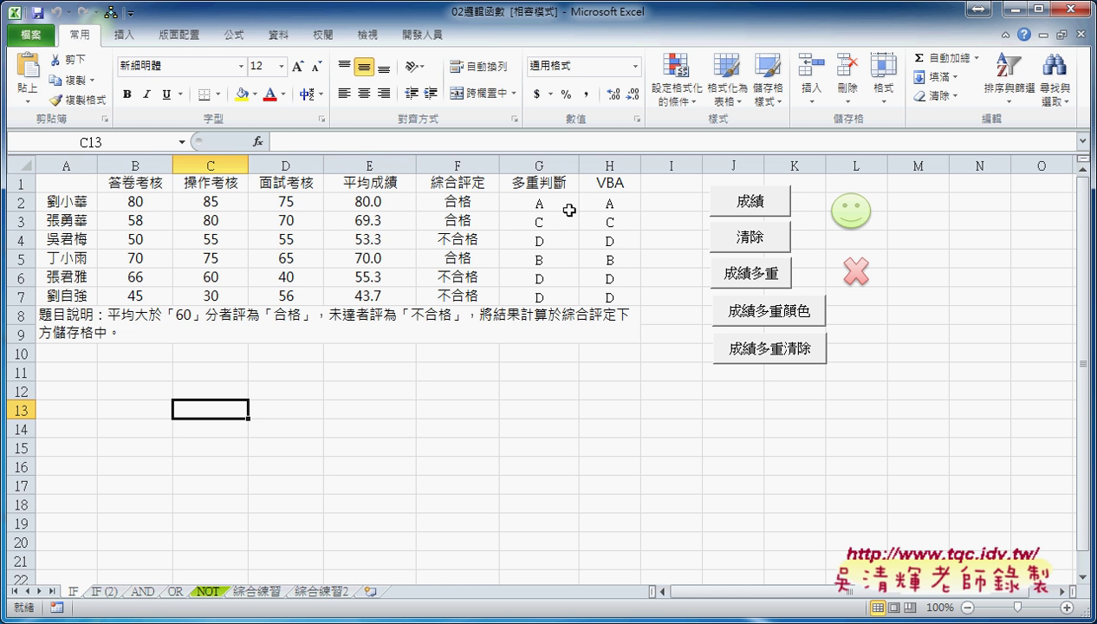
- Check the code in the VBA editor via the Developer tab, close it, and show the 檔案 page
{"action": "left_click", "coordinate": [424, 35]}
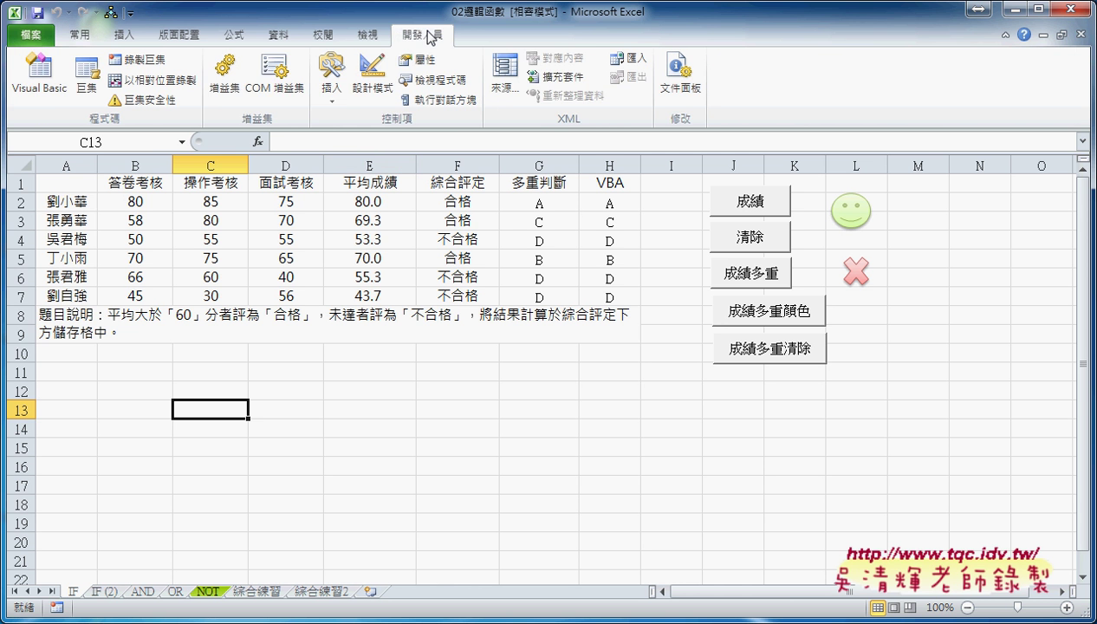
{"action": "left_click", "coordinate": [54, 98]}
{"action": "left_click", "coordinate": [908, 43]}
{"action": "left_click", "coordinate": [31, 34]}
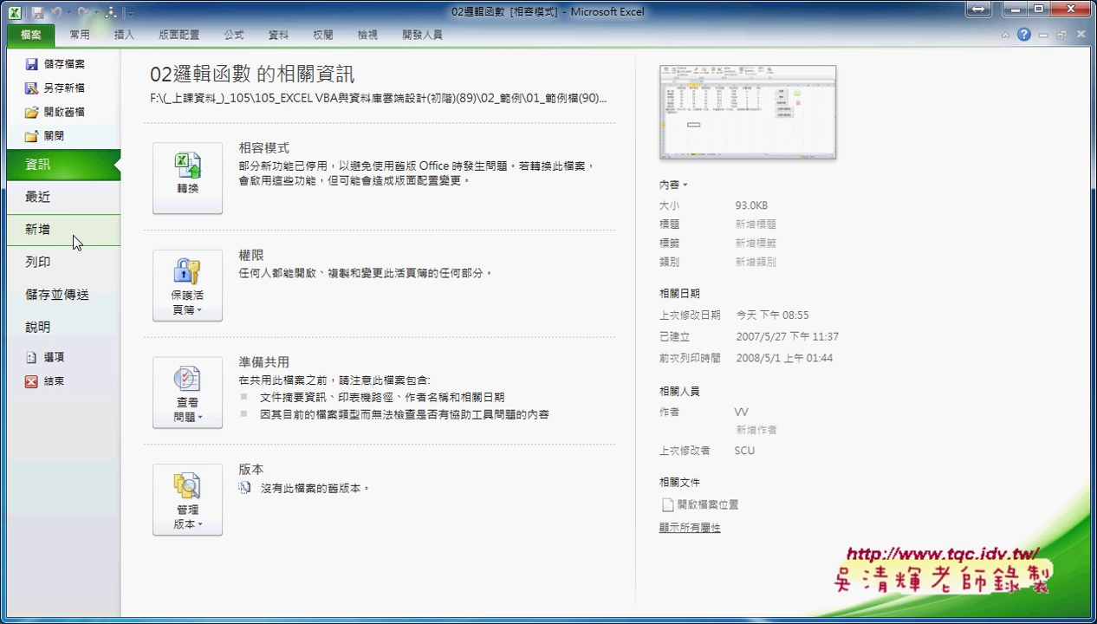
- Set 存檔類型 to Excel 增益集 so the folder becomes AddIns, save 02邏輯函數, then close Excel
{"action": "key", "text": "Escape"}
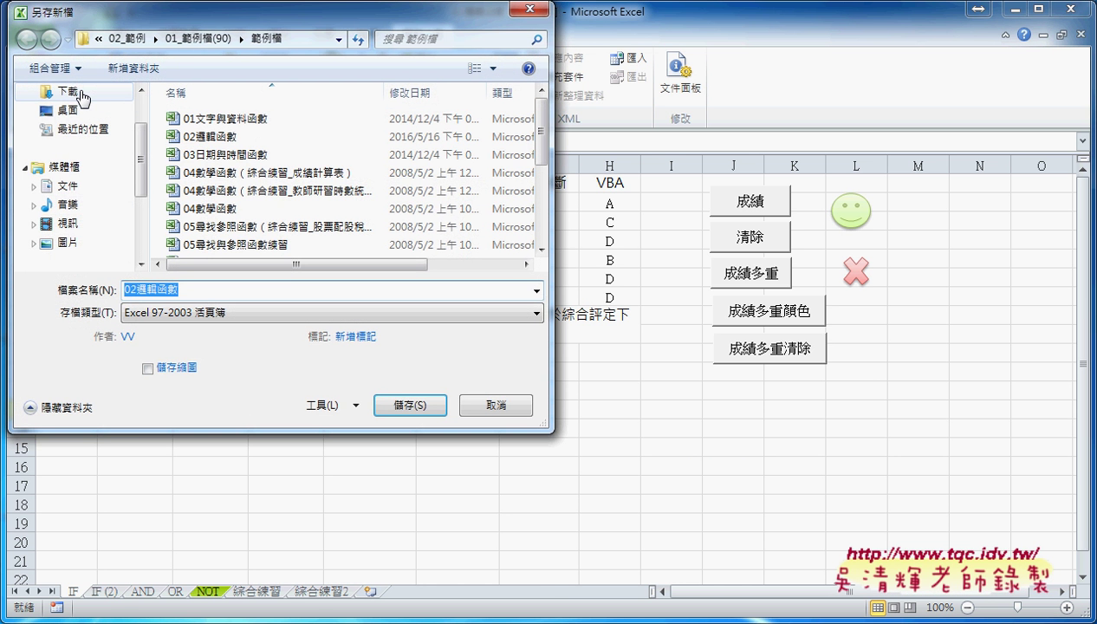
{"action": "left_click", "coordinate": [294, 312]}
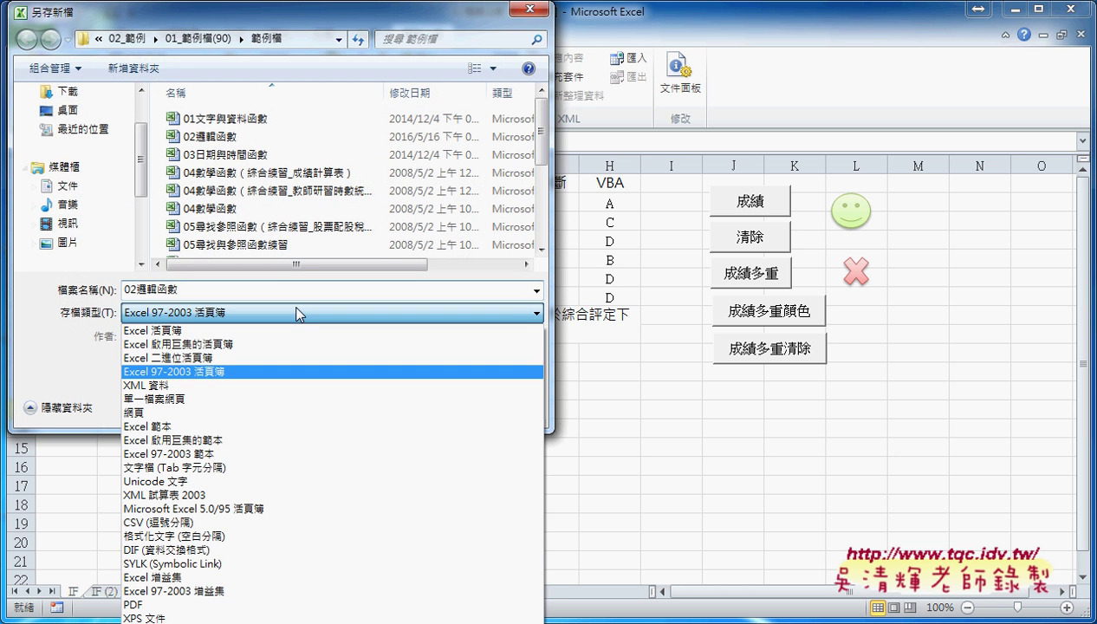
{"action": "left_click", "coordinate": [303, 578]}
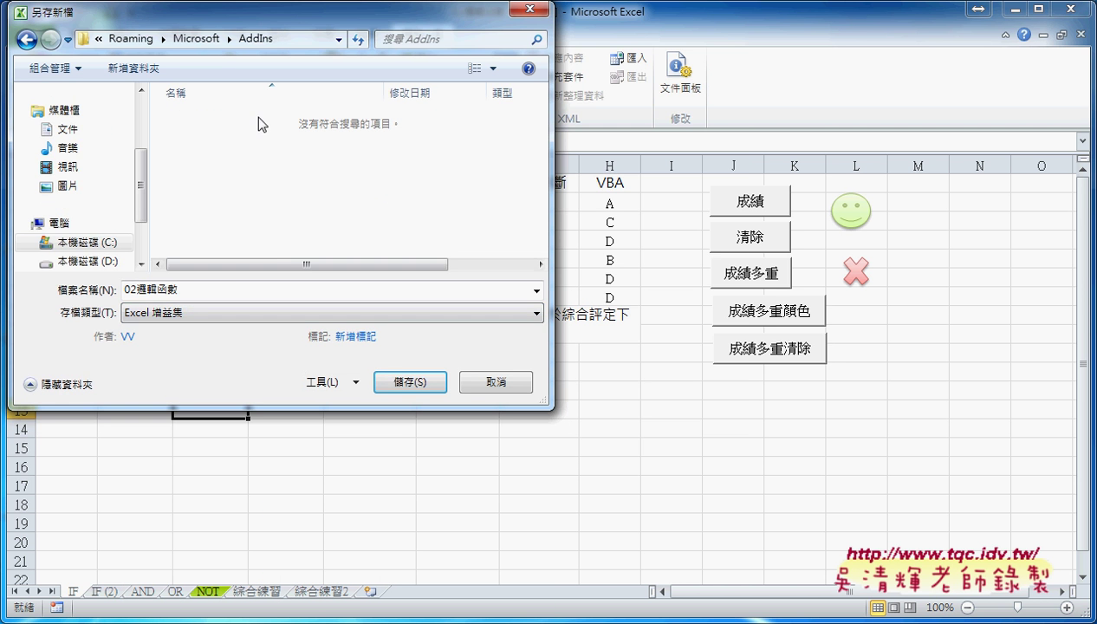
{"action": "left_click_drag", "start_coordinate": [285, 19], "coordinate": [511, 45]}
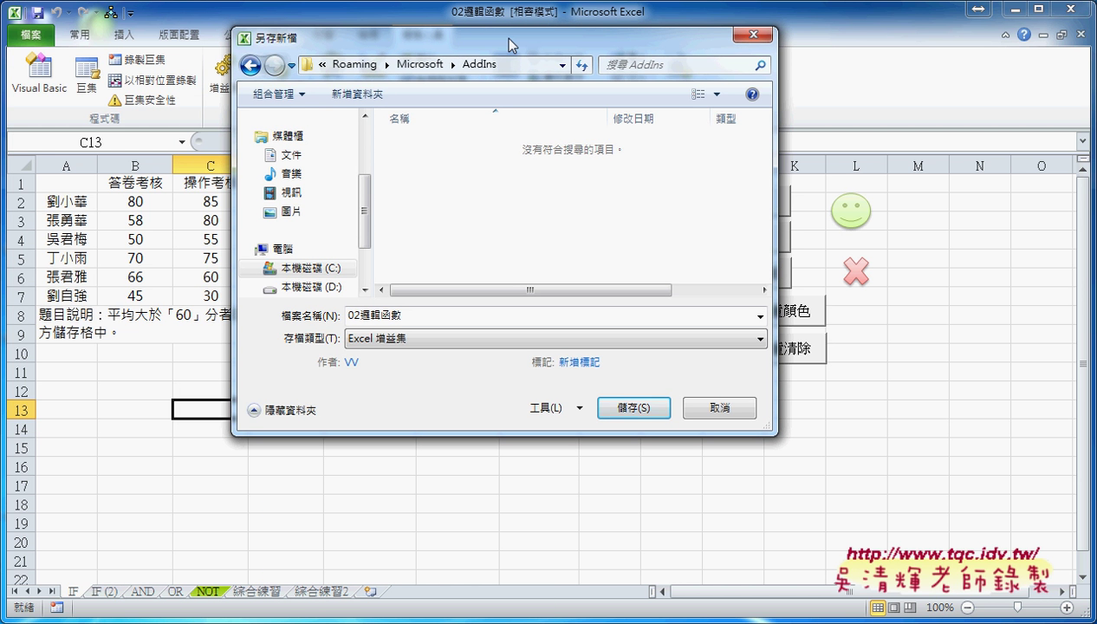
{"action": "mouse_move", "coordinate": [488, 77]}
{"action": "left_mouse_down"}
{"action": "mouse_move", "coordinate": [451, 73]}
{"action": "mouse_move", "coordinate": [490, 81]}
{"action": "left_mouse_up"}
{"action": "left_click_drag", "start_coordinate": [398, 72], "coordinate": [443, 71]}
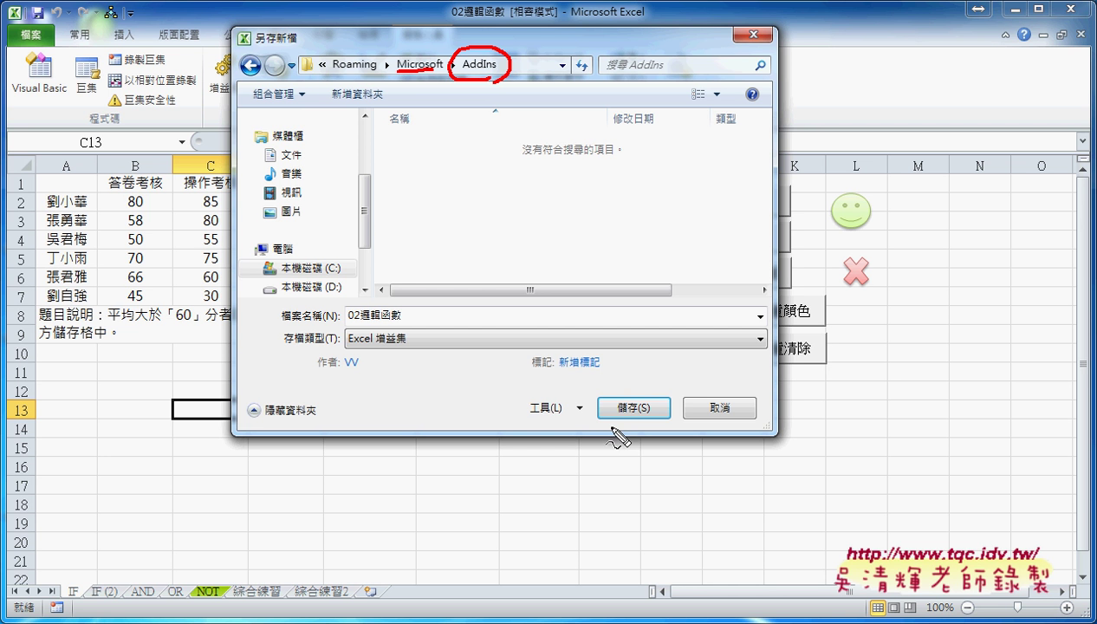
{"action": "key", "text": "Escape"}
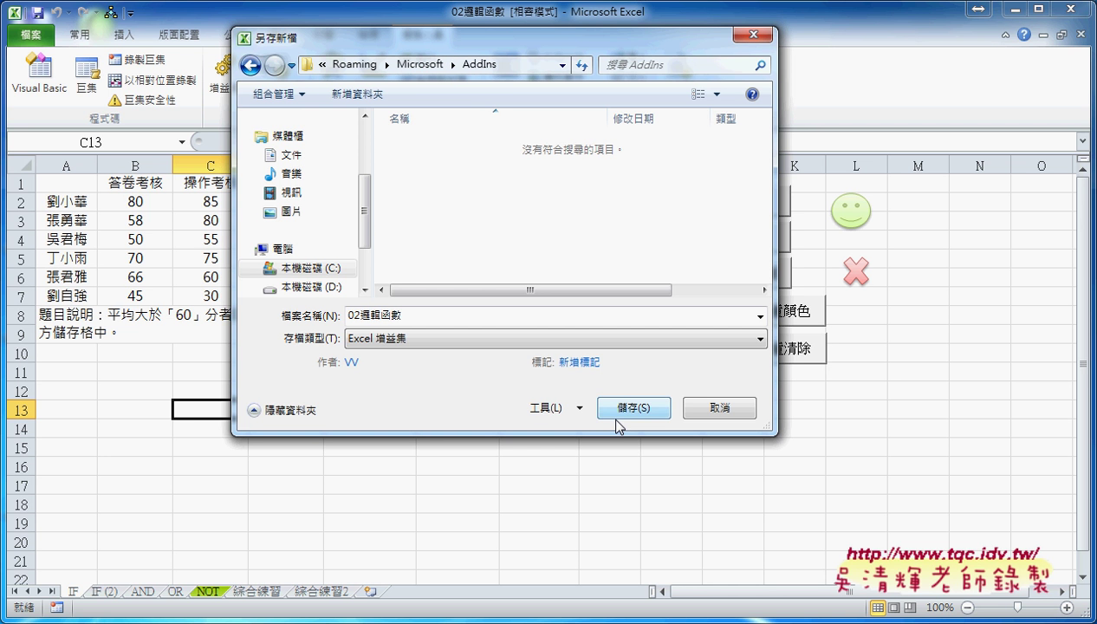
{"action": "left_click", "coordinate": [618, 415]}
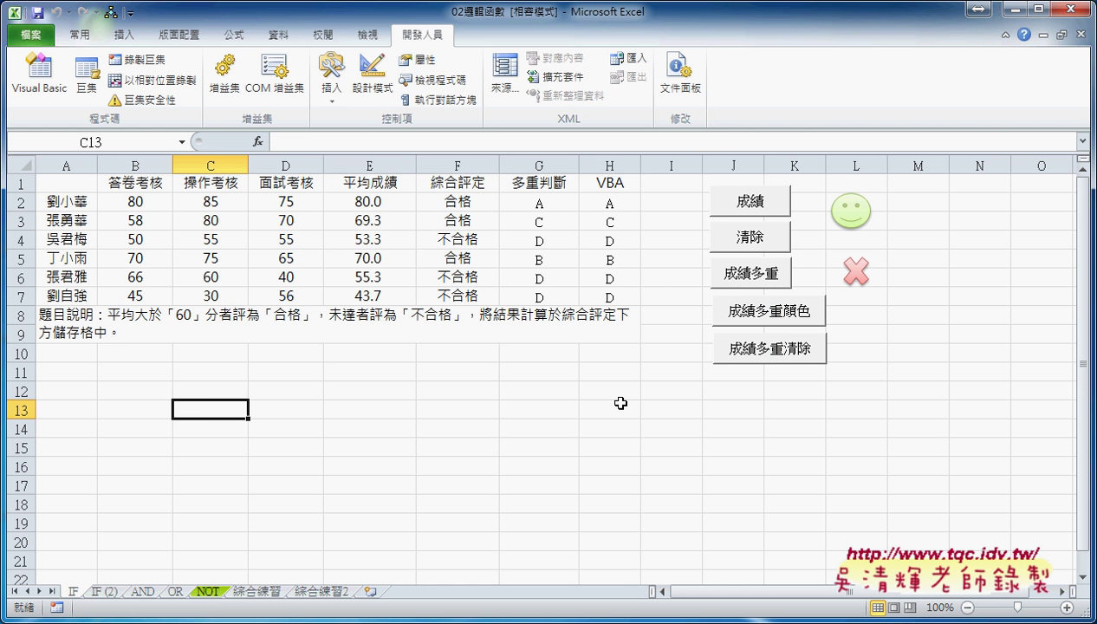
{"action": "left_click", "coordinate": [1079, 9]}
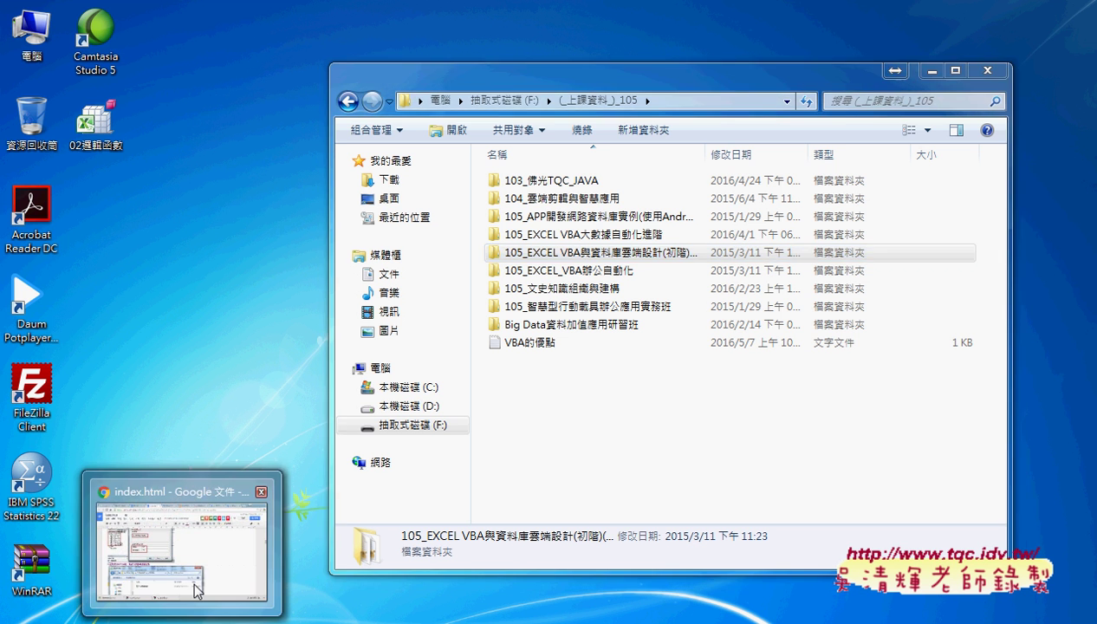
- Scroll the Google Docs guide down to the 3.啟用增益集 screenshots of the 增益集 dialog
{"action": "left_click", "coordinate": [198, 591]}
{"action": "scroll", "coordinate": [368, 388], "scroll_direction": "down", "scroll_amount": 5}
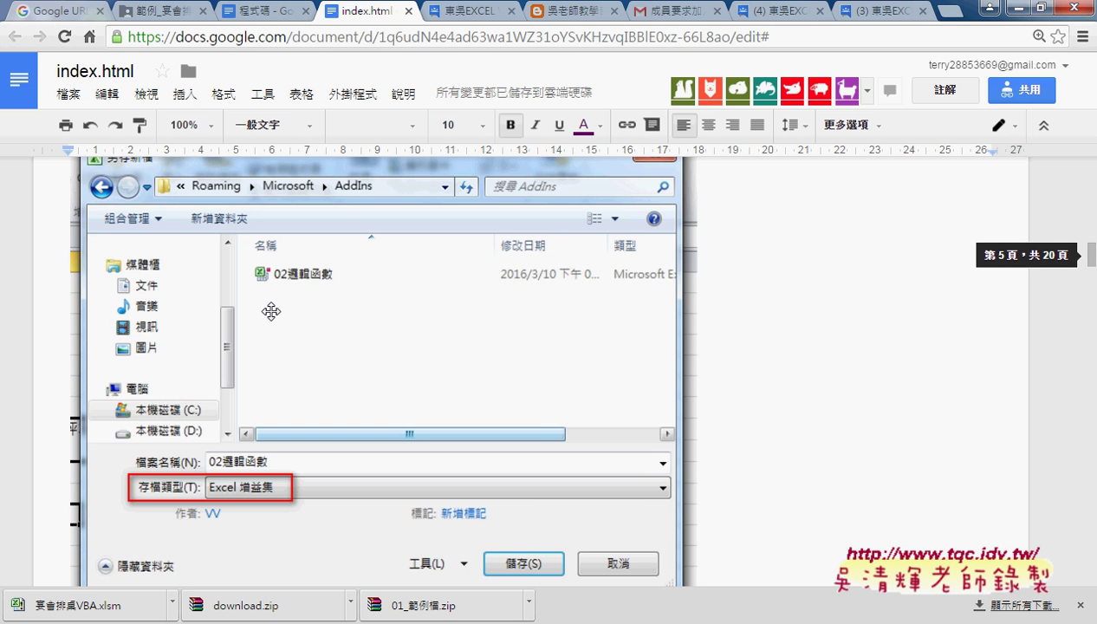
{"action": "scroll", "coordinate": [357, 335], "scroll_direction": "down", "scroll_amount": 5}
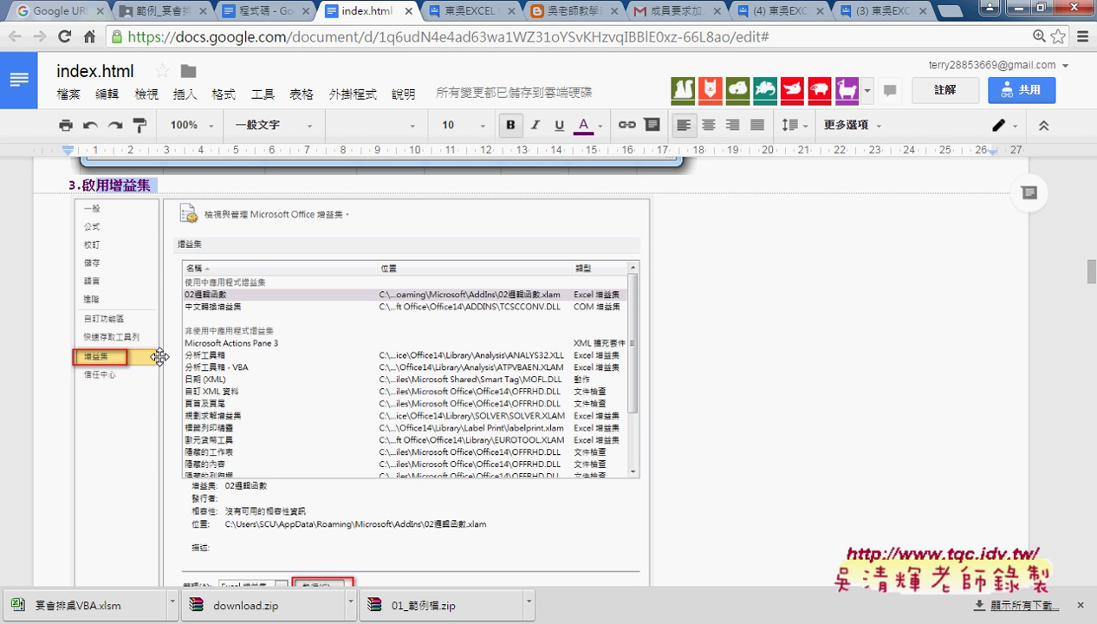
{"action": "scroll", "coordinate": [183, 369], "scroll_direction": "down", "scroll_amount": 3}
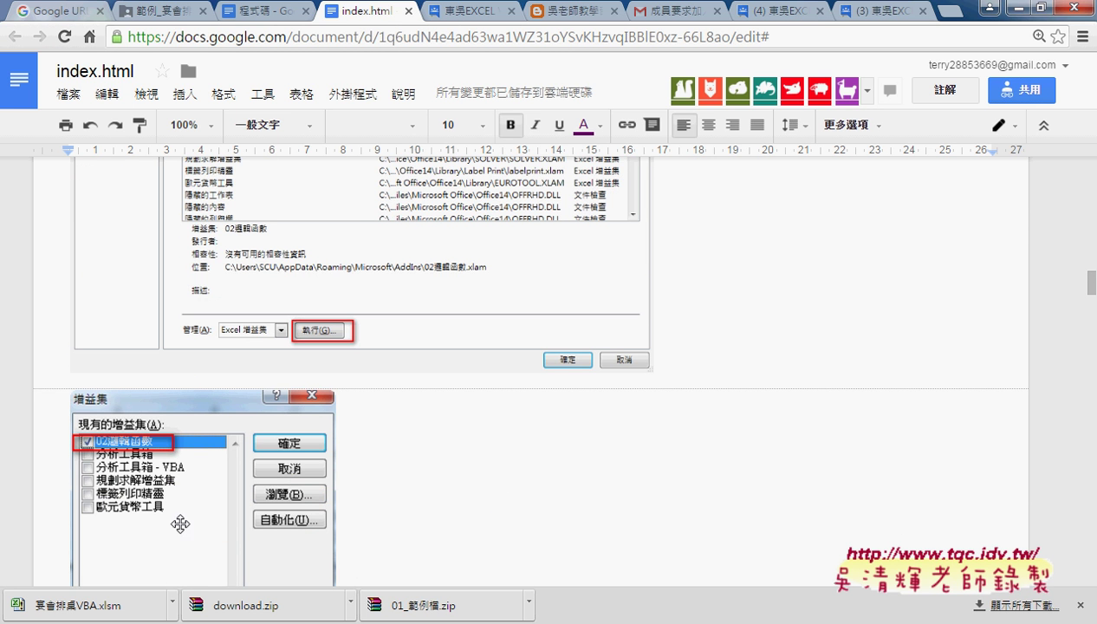
- Open the Start menu, then minimize Chrome to reveal the File Explorer window
{"action": "key", "text": "super"}
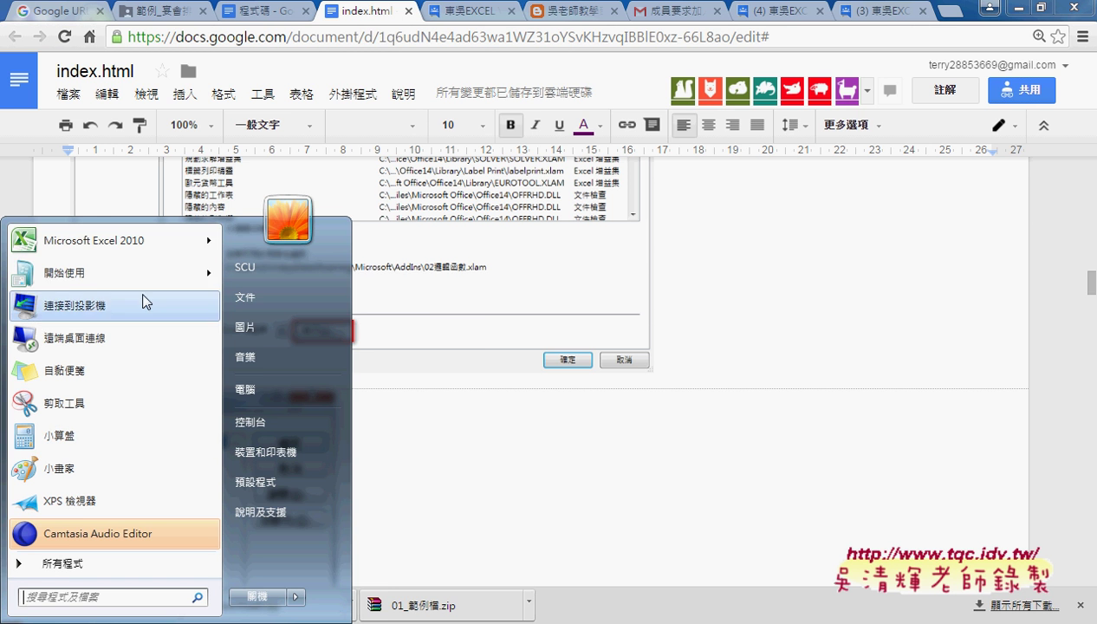
{"action": "mouse_move", "coordinate": [147, 248]}
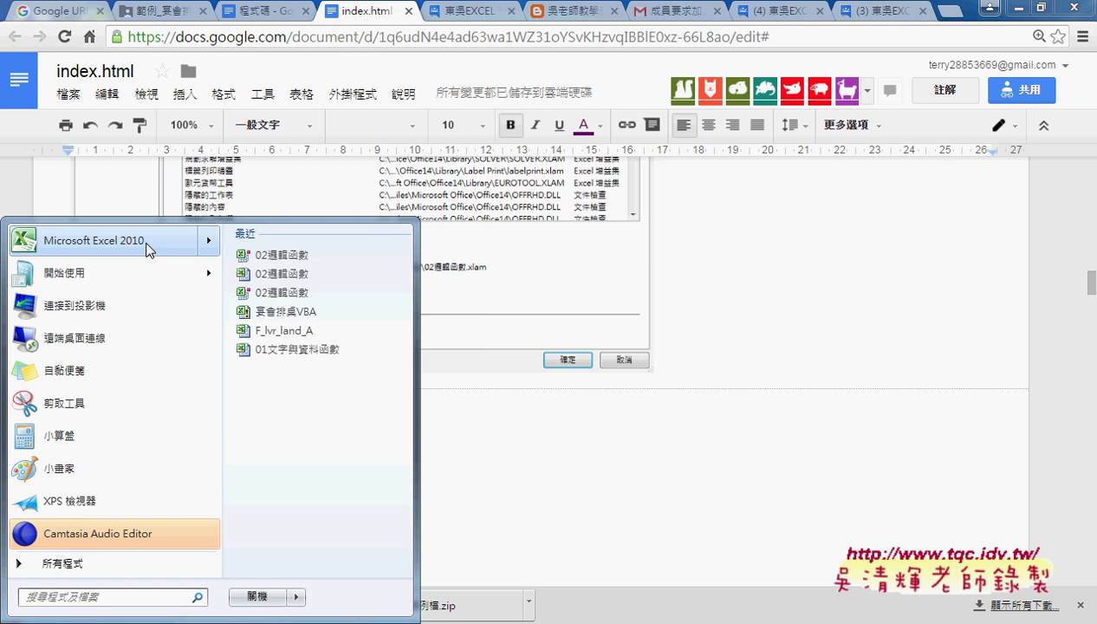
{"action": "left_click", "coordinate": [1019, 11]}
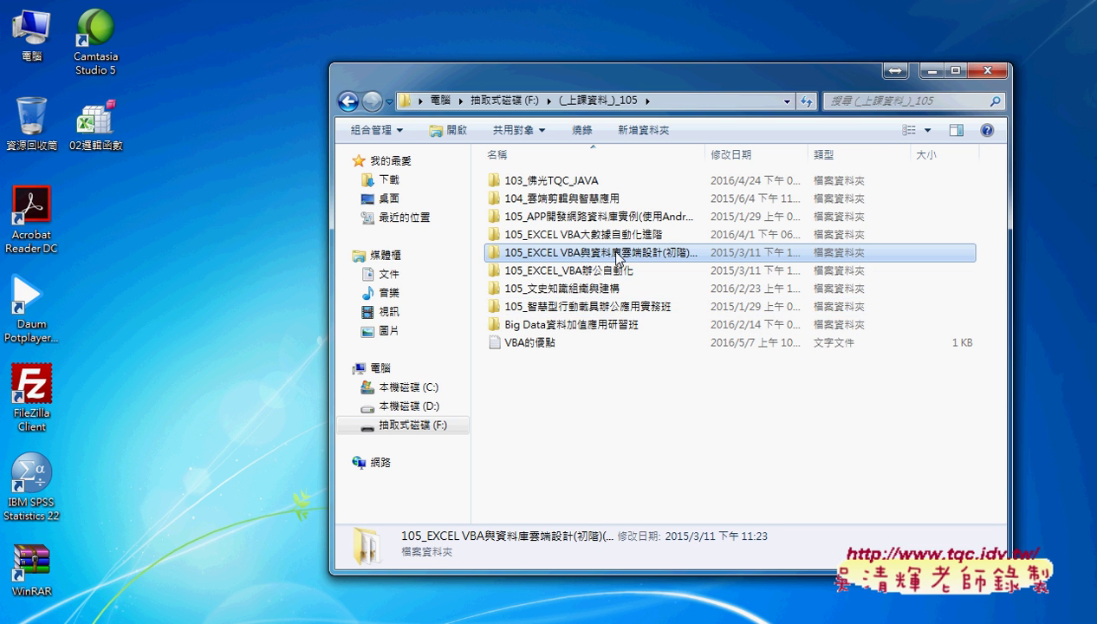
- Go through 105_EXCEL VBA > 02_範例 > 01_範例檔(90) > 範例檔 and open 02邏輯函數
{"action": "double_click", "coordinate": [618, 258]}
{"action": "double_click", "coordinate": [543, 217]}
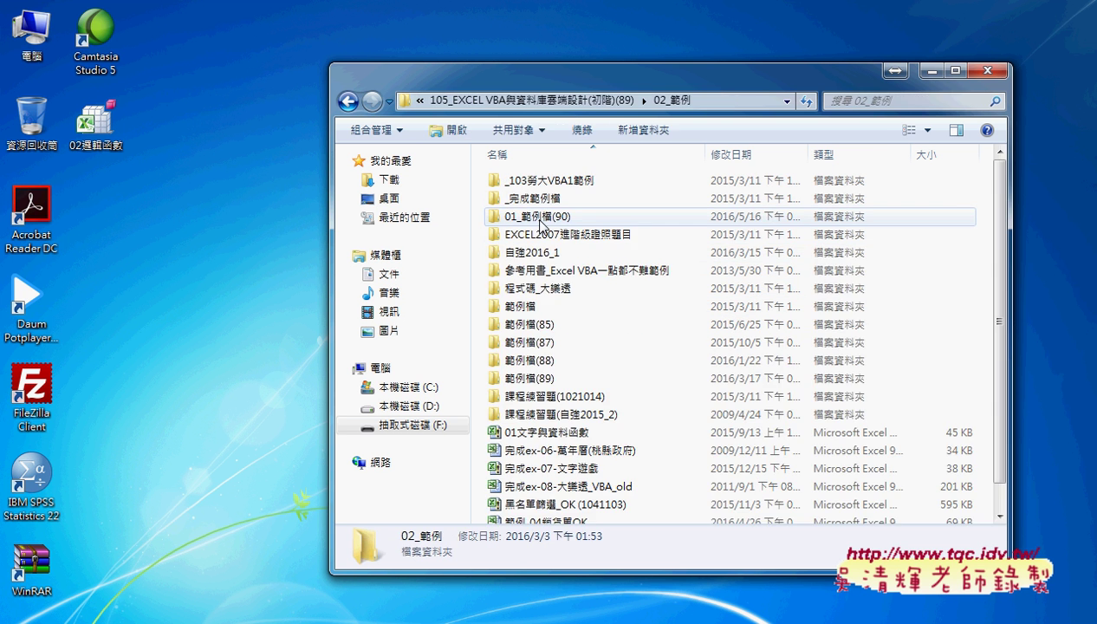
{"action": "double_click", "coordinate": [543, 221]}
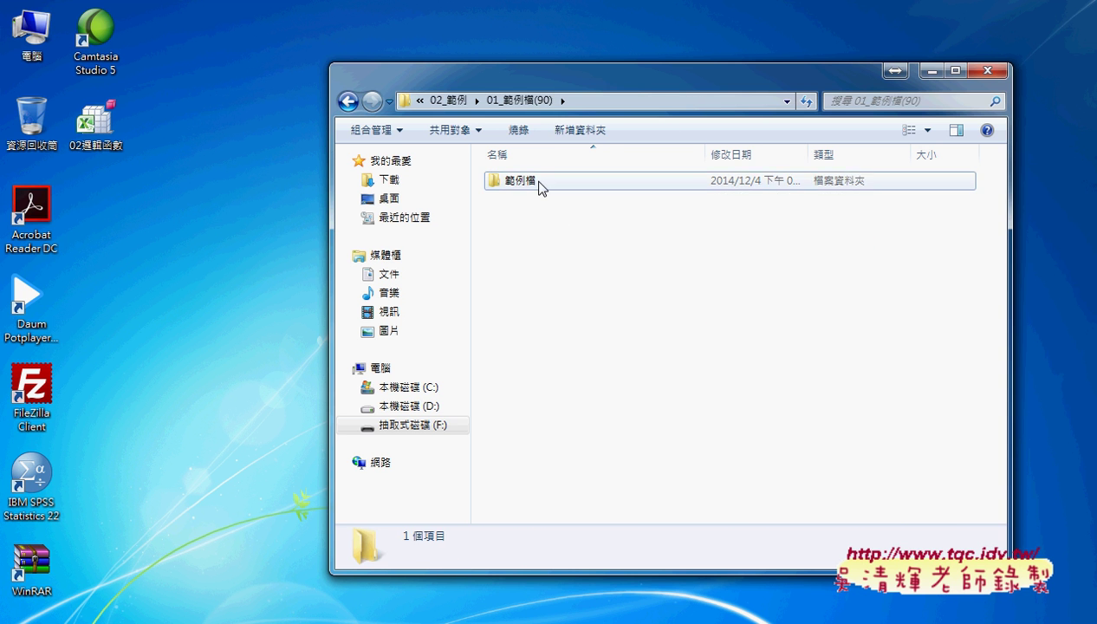
{"action": "double_click", "coordinate": [541, 184]}
{"action": "double_click", "coordinate": [545, 198]}
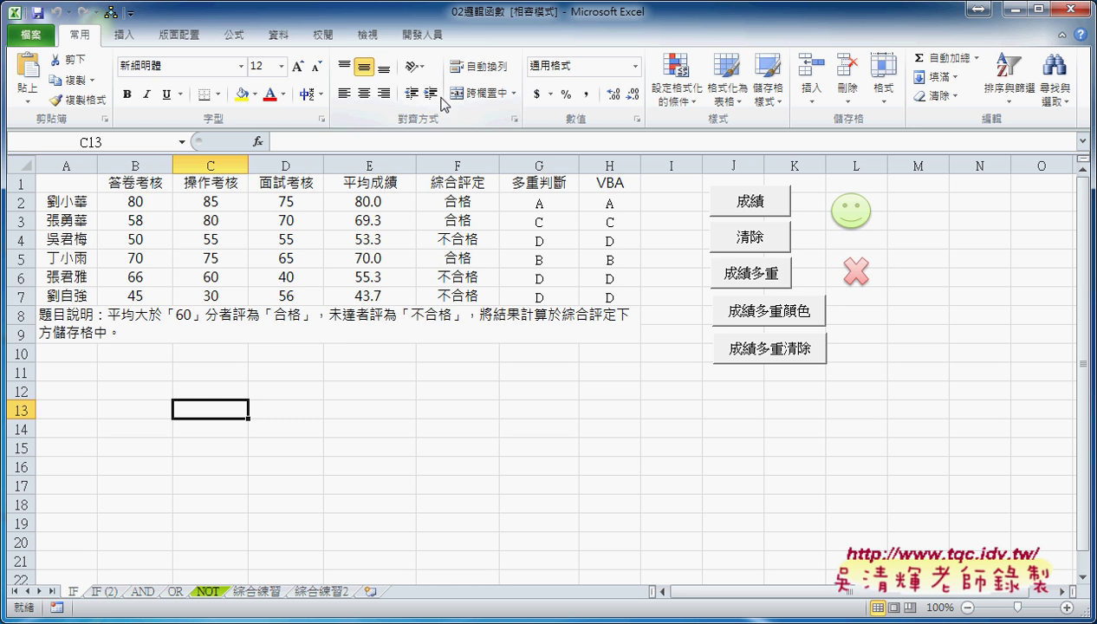
- Open the 增益集 page of Excel Options via 其他命令, keep 管理: Excel 增益集, and press 執行
{"action": "left_click", "coordinate": [129, 13]}
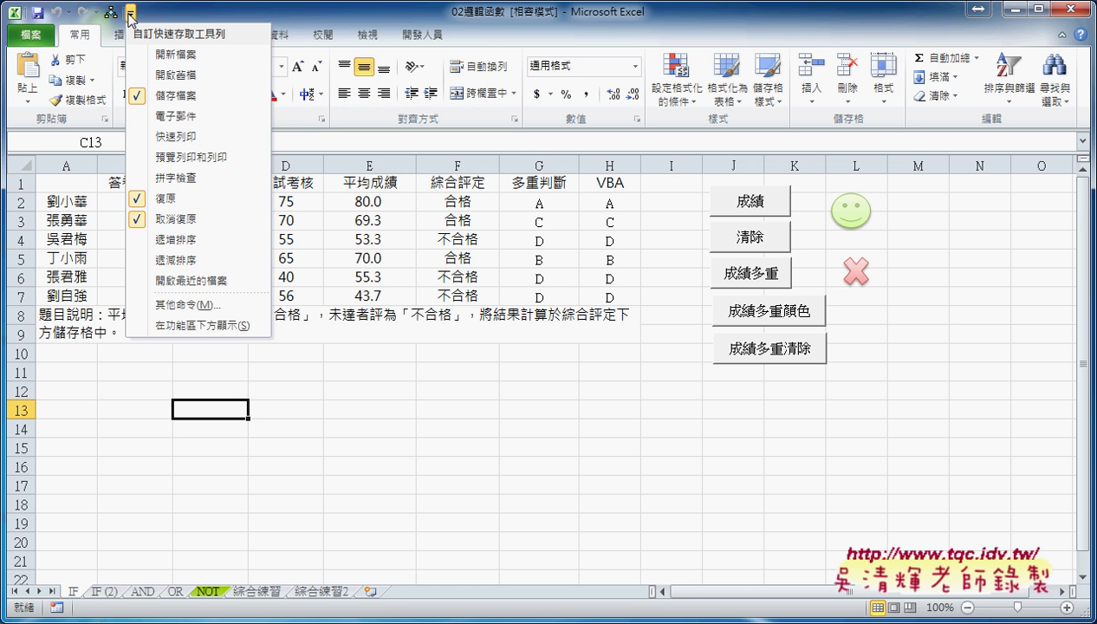
{"action": "left_click", "coordinate": [186, 305]}
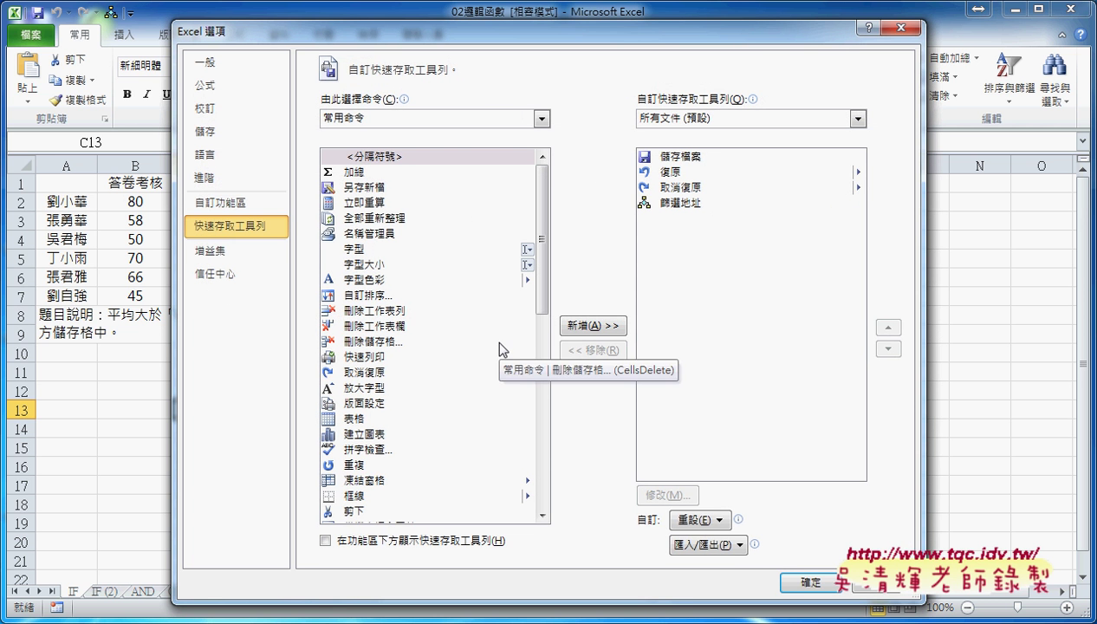
{"action": "left_click", "coordinate": [217, 262]}
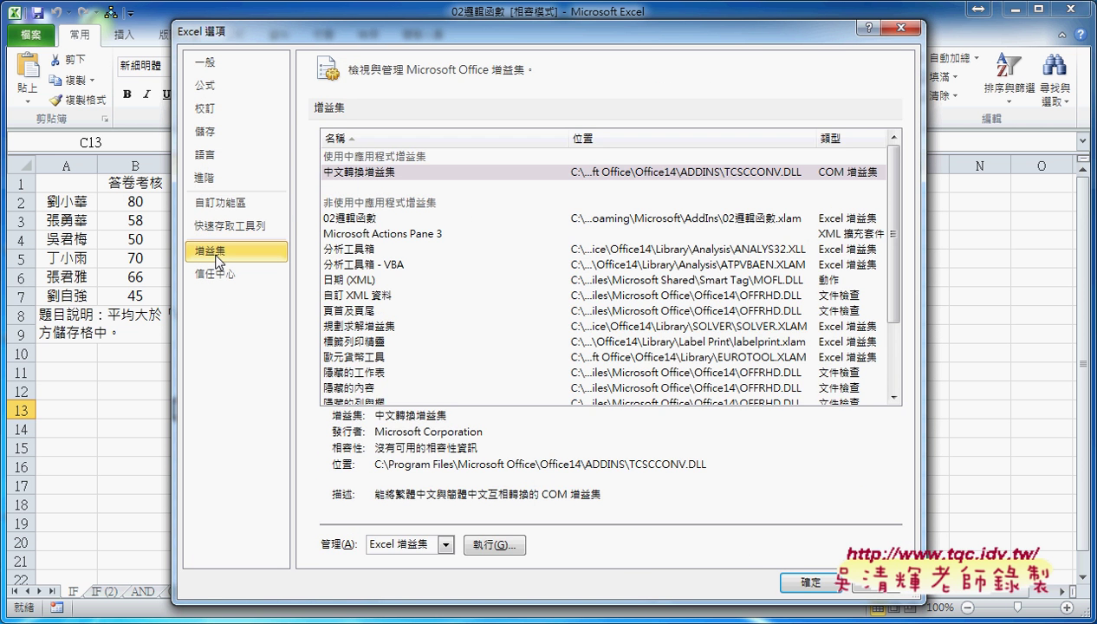
{"action": "left_click_drag", "start_coordinate": [219, 260], "coordinate": [201, 268]}
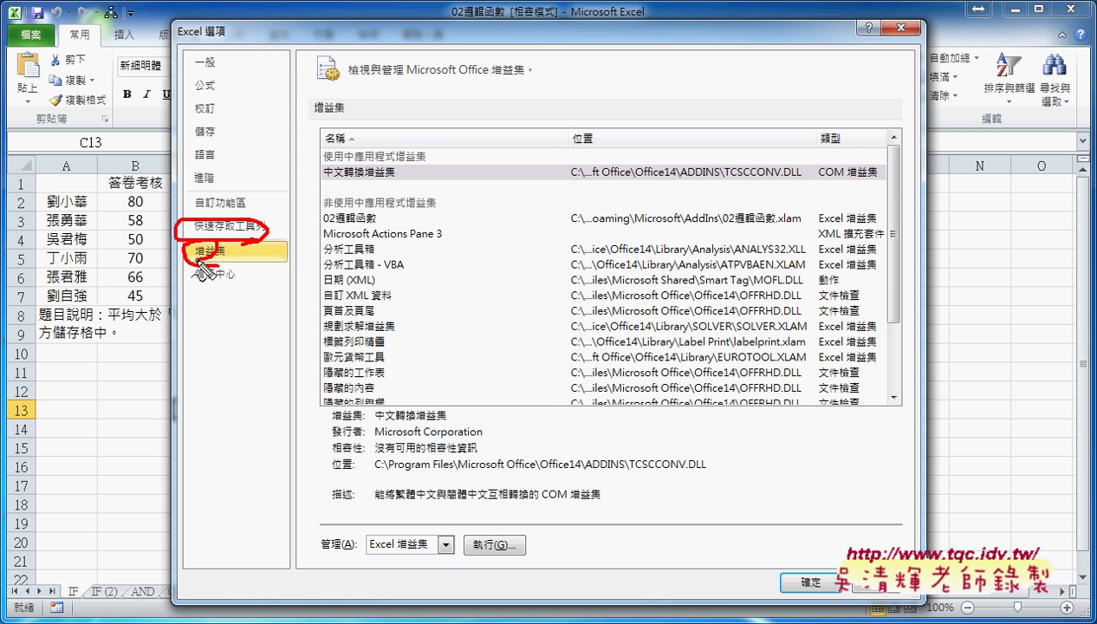
{"action": "key", "text": "Escape"}
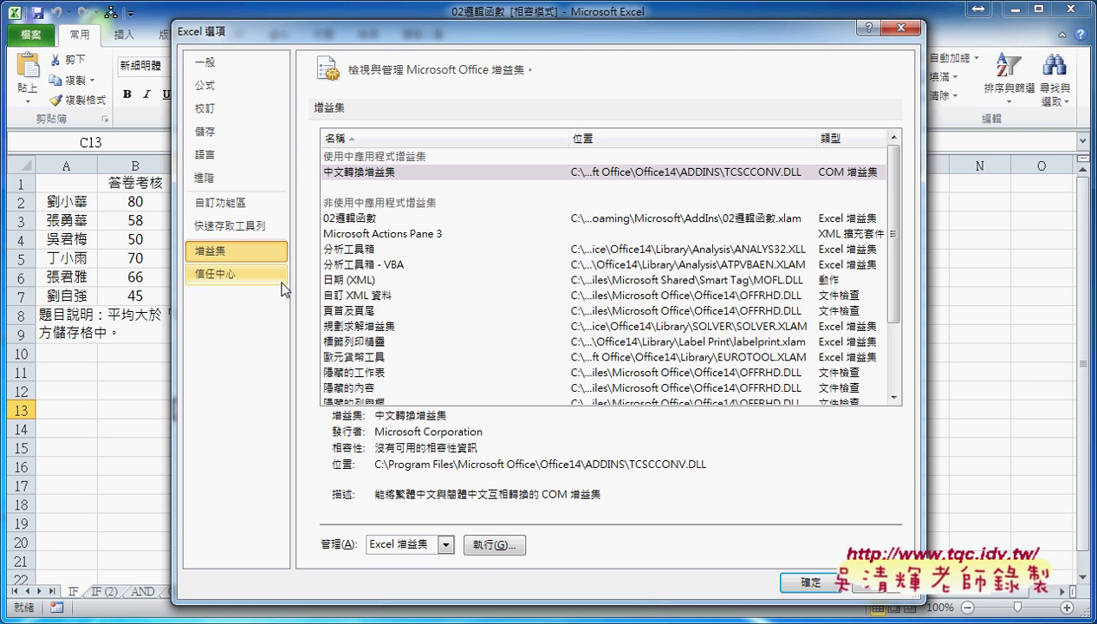
{"action": "left_click", "coordinate": [447, 544]}
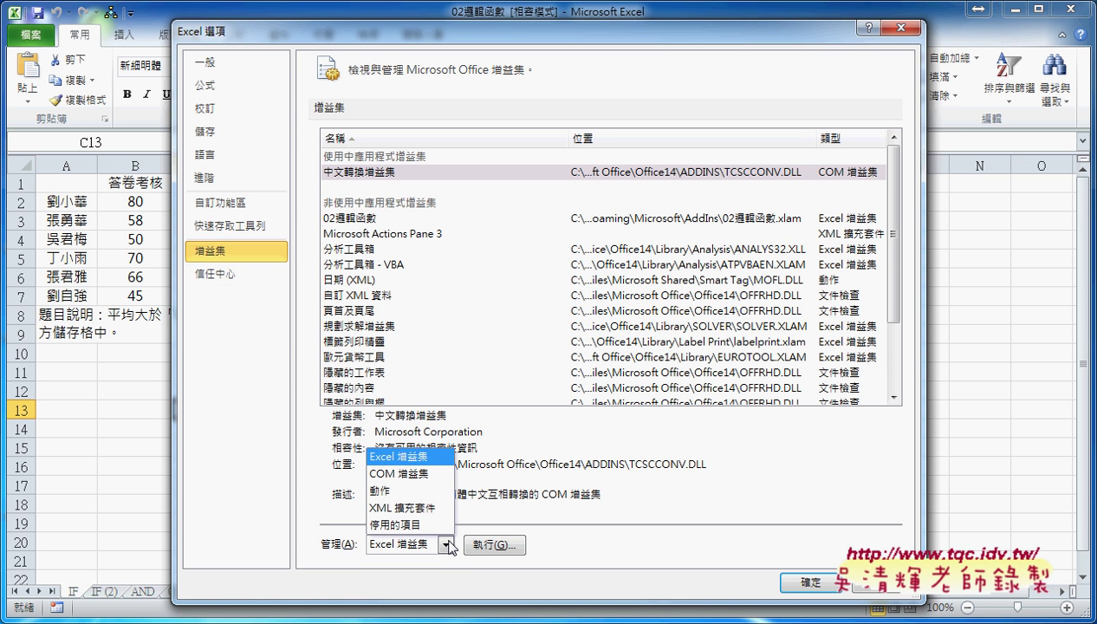
{"action": "left_click", "coordinate": [417, 456]}
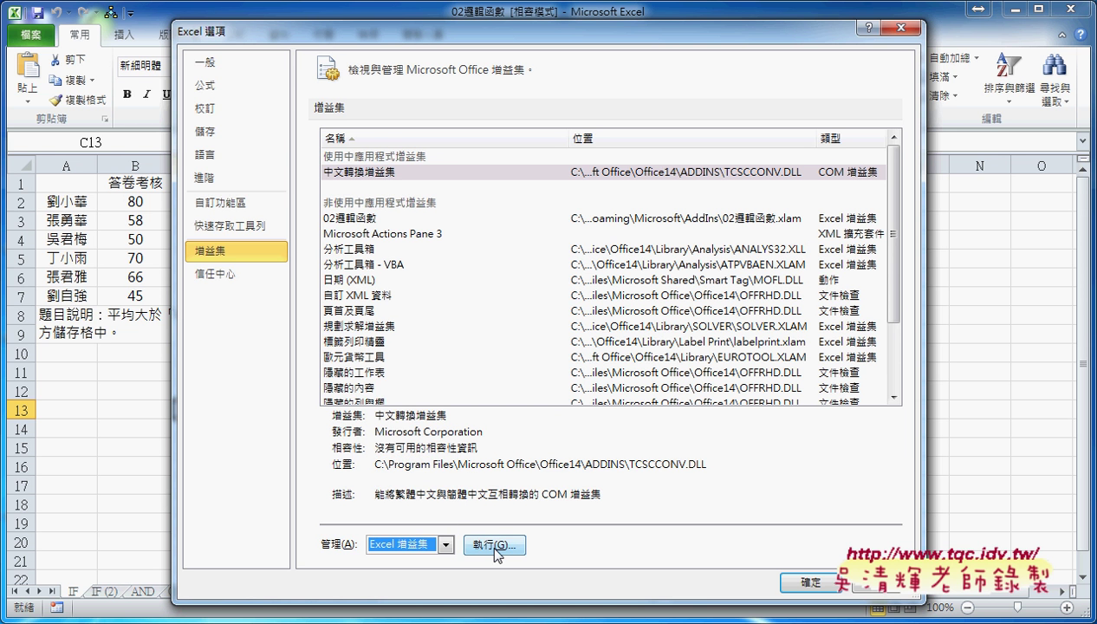
{"action": "left_click", "coordinate": [495, 546]}
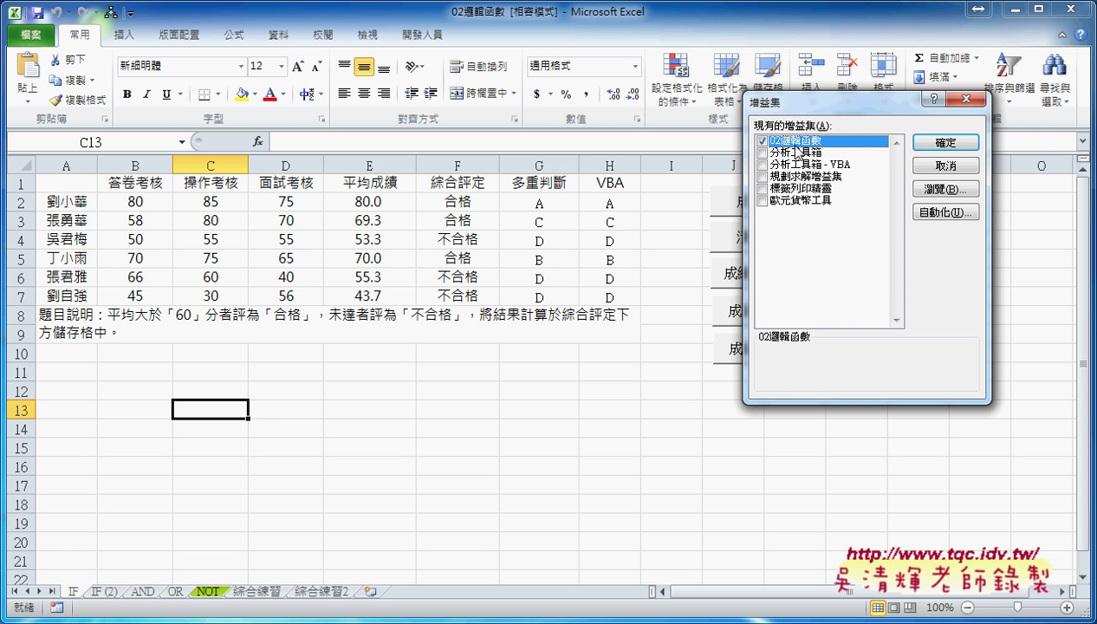
- Confirm the 02邏輯函數 add-in with 確定 and delete the VBA results in H2:H7
{"action": "left_click", "coordinate": [962, 154]}
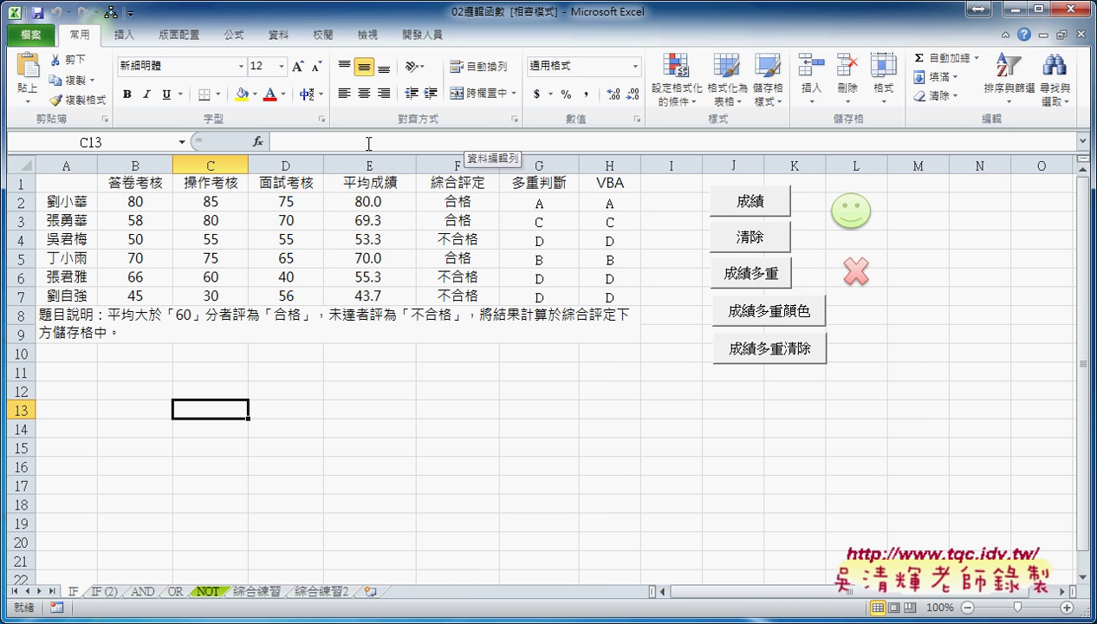
{"action": "left_click_drag", "start_coordinate": [626, 203], "coordinate": [627, 290]}
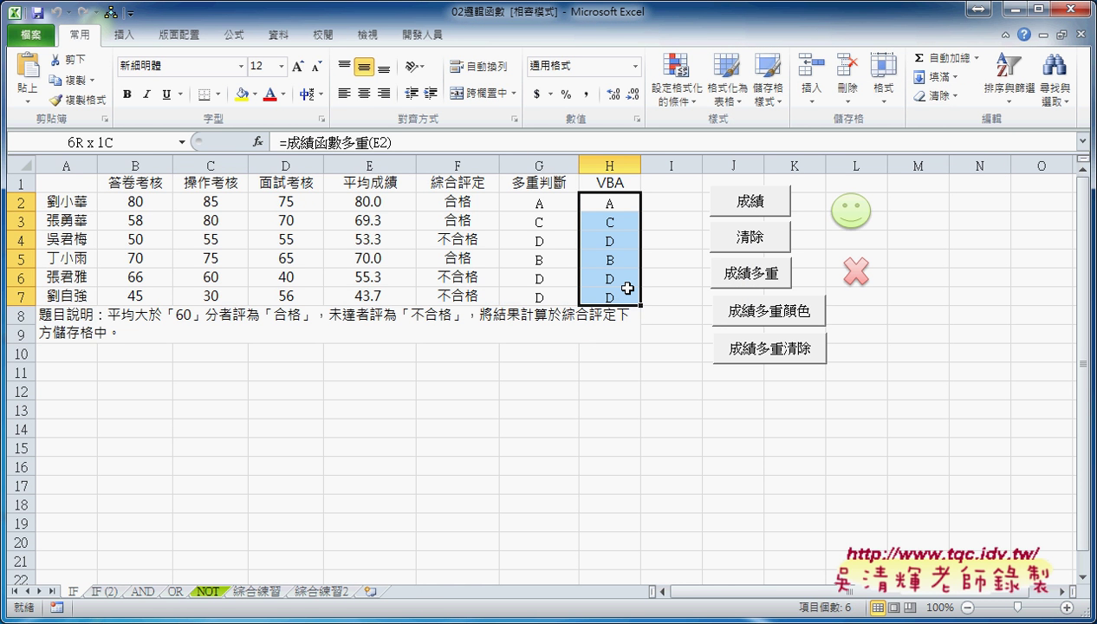
{"action": "key", "text": "Delete"}
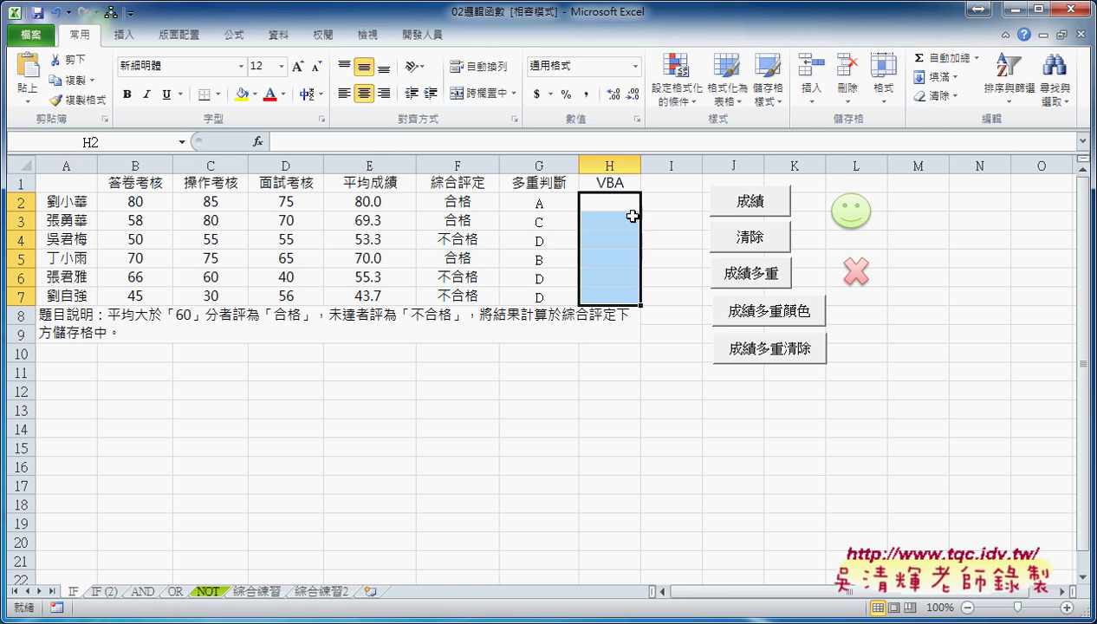
- In Insert Function for H2, view the 使用者定義 category and inspect 成績函數多重, then cancel
{"action": "left_click", "coordinate": [615, 205]}
{"action": "left_click", "coordinate": [260, 144]}
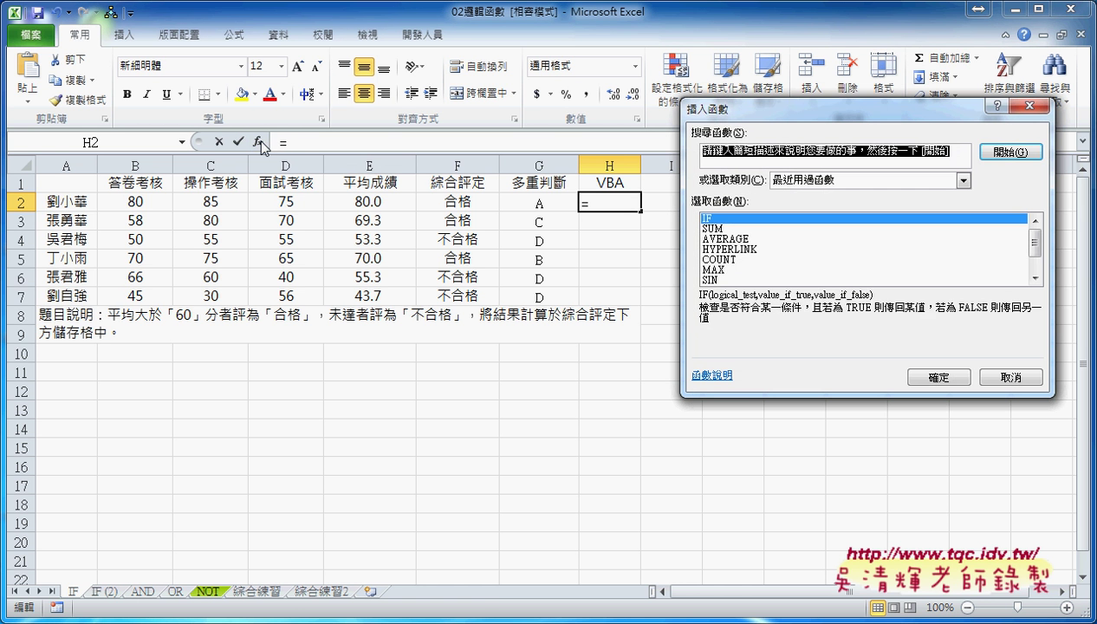
{"action": "left_click", "coordinate": [830, 182]}
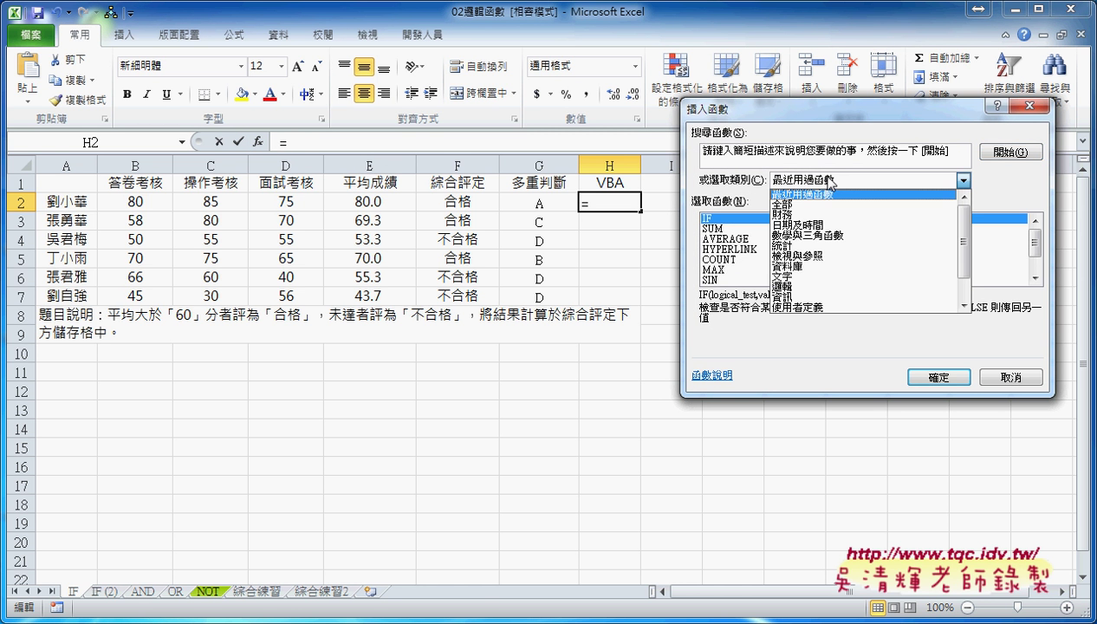
{"action": "left_click", "coordinate": [807, 307]}
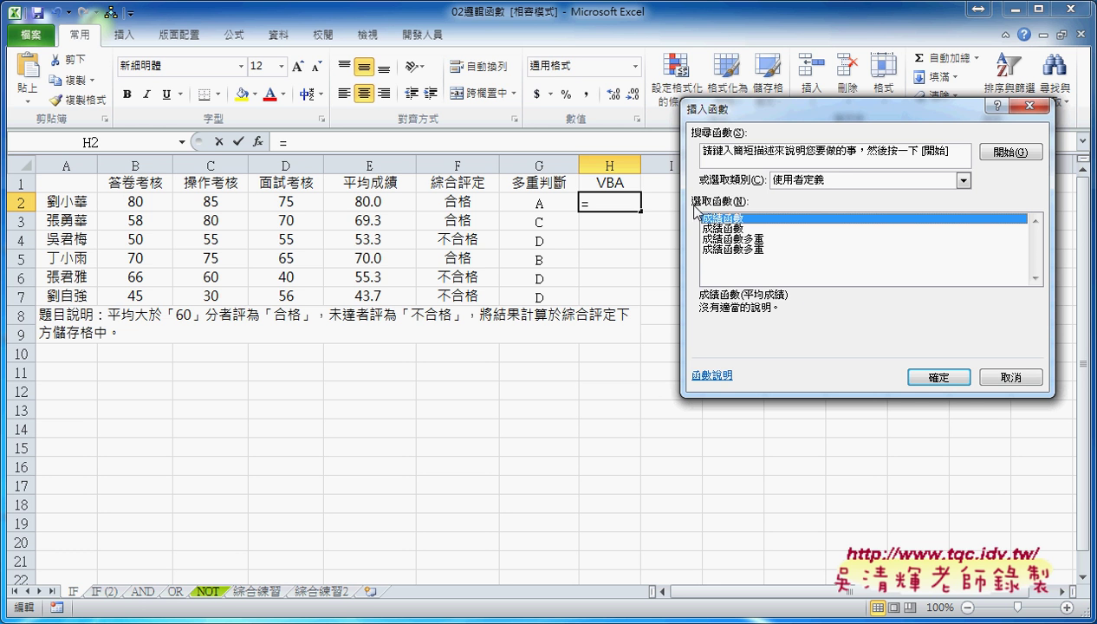
{"action": "left_click", "coordinate": [746, 250]}
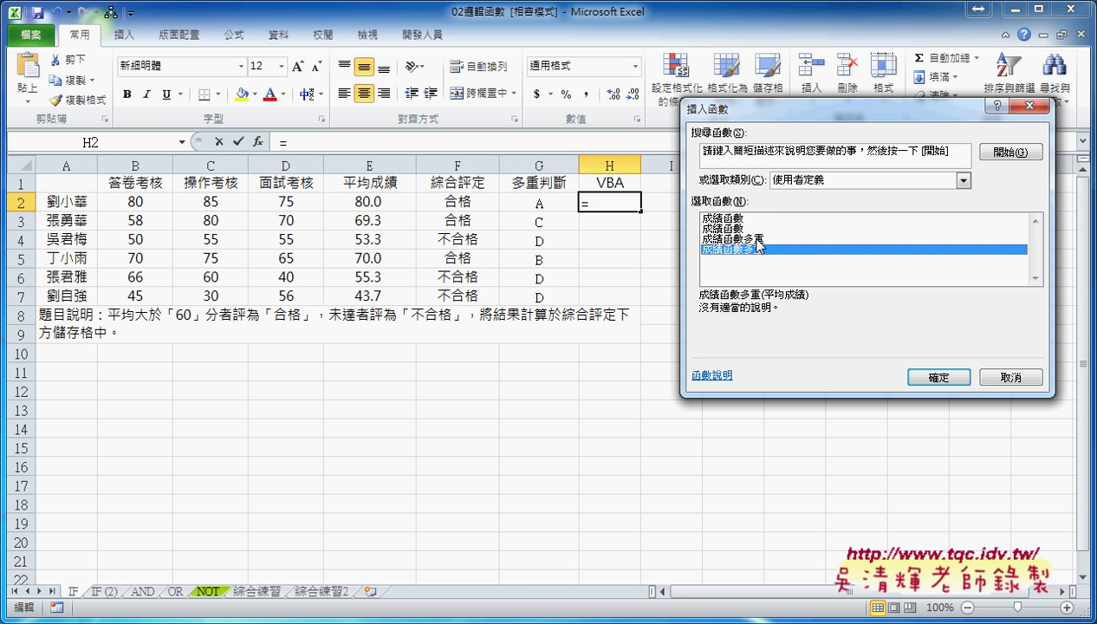
{"action": "left_click", "coordinate": [1005, 381]}
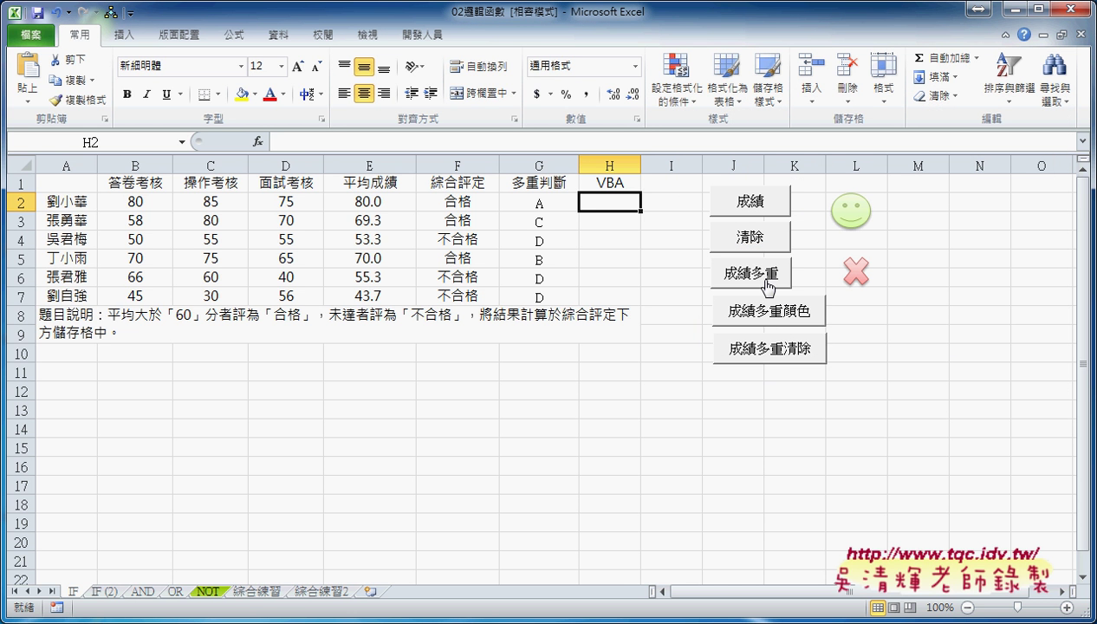
- Open Visual Basic from the 開發人員 tab and select the VBAProject (02邏輯函數.xls) workbook project
{"action": "left_click", "coordinate": [419, 38]}
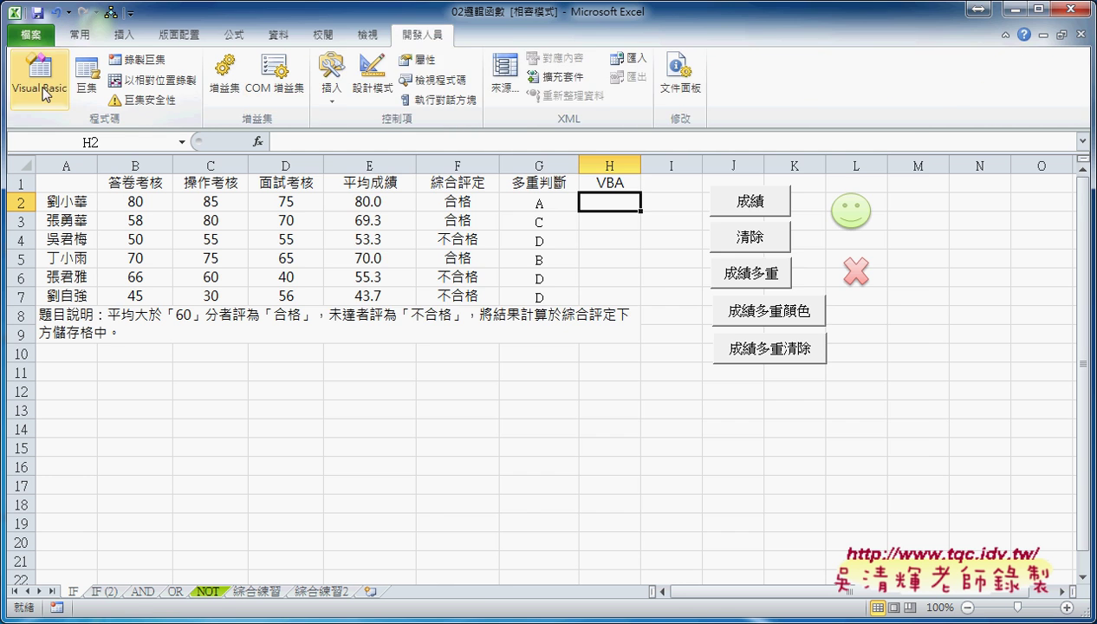
{"action": "left_click", "coordinate": [39, 74]}
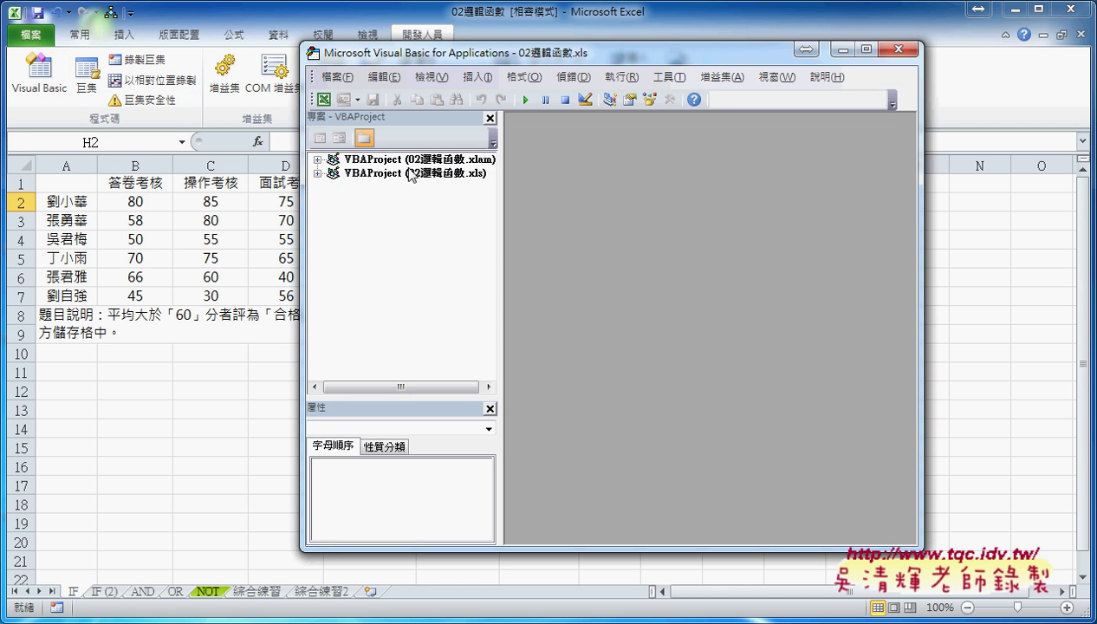
{"action": "left_click", "coordinate": [416, 173]}
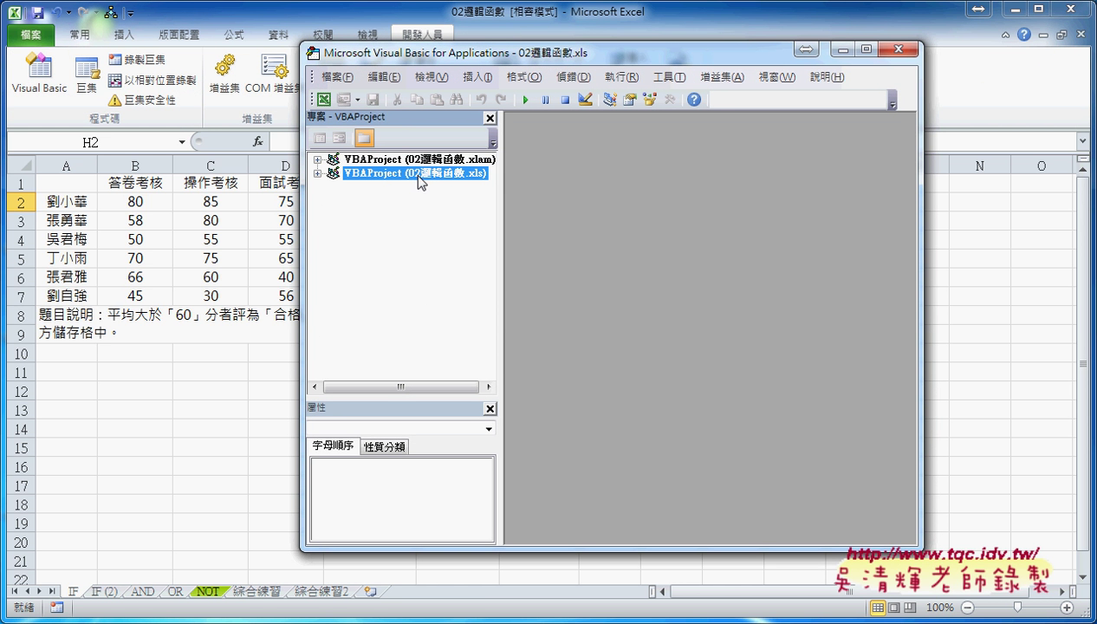